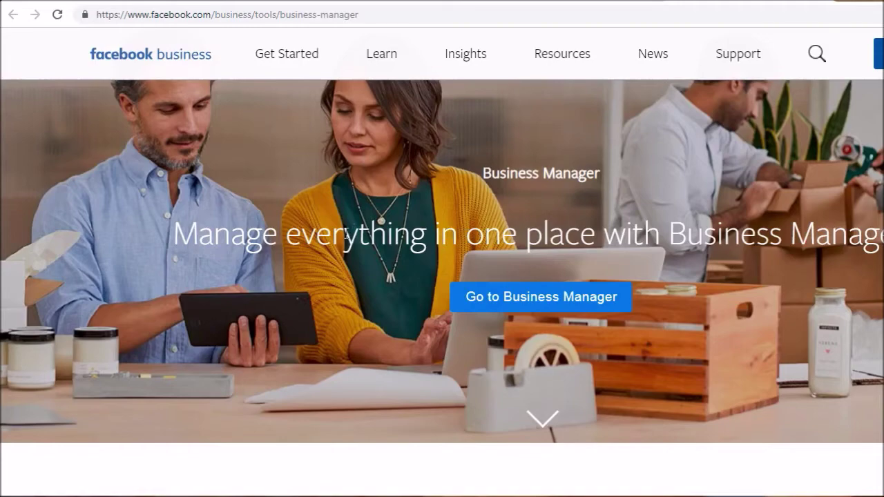
# Step: Read the Business Manager overview page through the sections on account activity, managing access, taking action and safeguarding the business
pyautogui.scroll(-5, 268, 169)
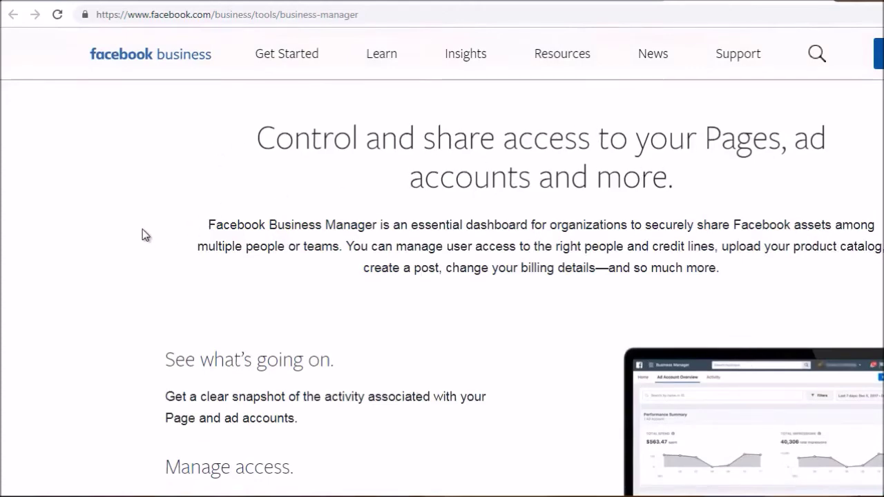
pyautogui.scroll(-3, 142, 234)
pyautogui.scroll(-1, 142, 235)
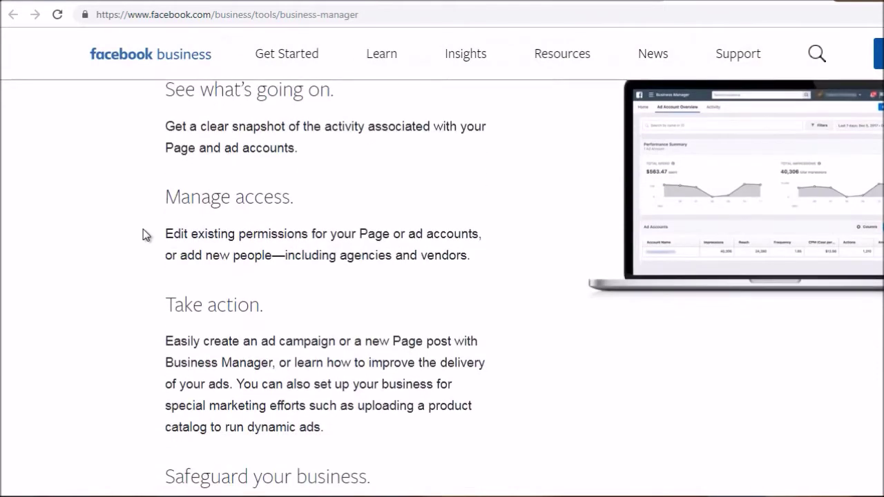
pyautogui.scroll(1, 142, 234)
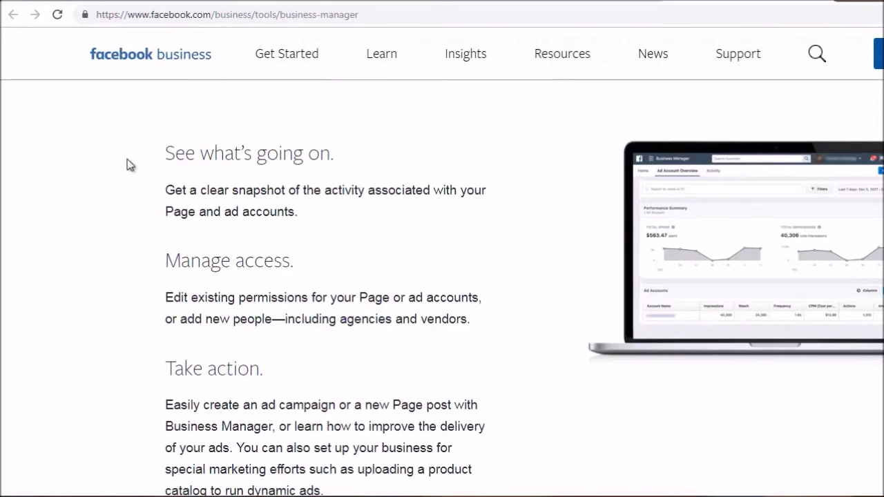
pyautogui.scroll(-1, 145, 161)
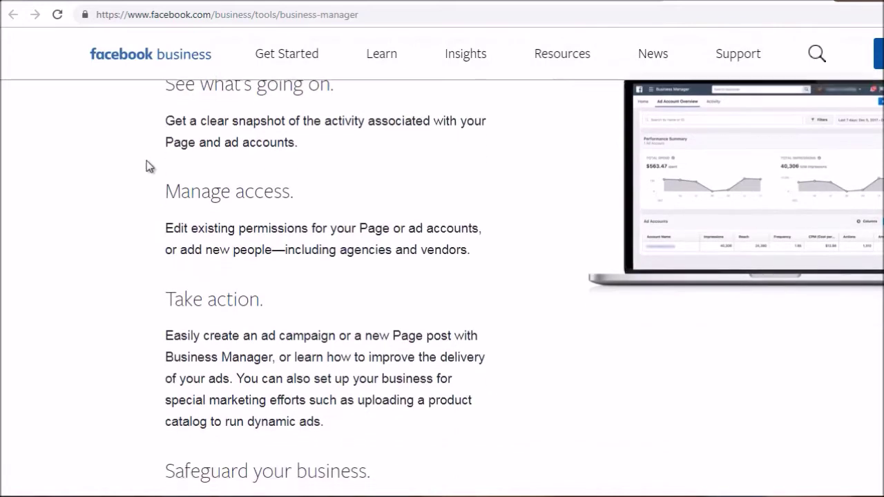
pyautogui.moveTo(229, 228); pyautogui.dragTo(354, 228)
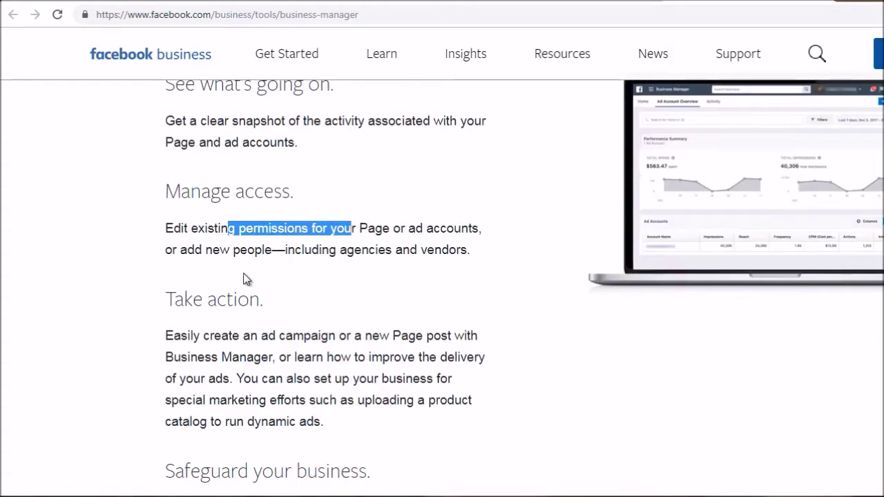
pyautogui.scroll(-2, 170, 263)
pyautogui.scroll(-1, 170, 262)
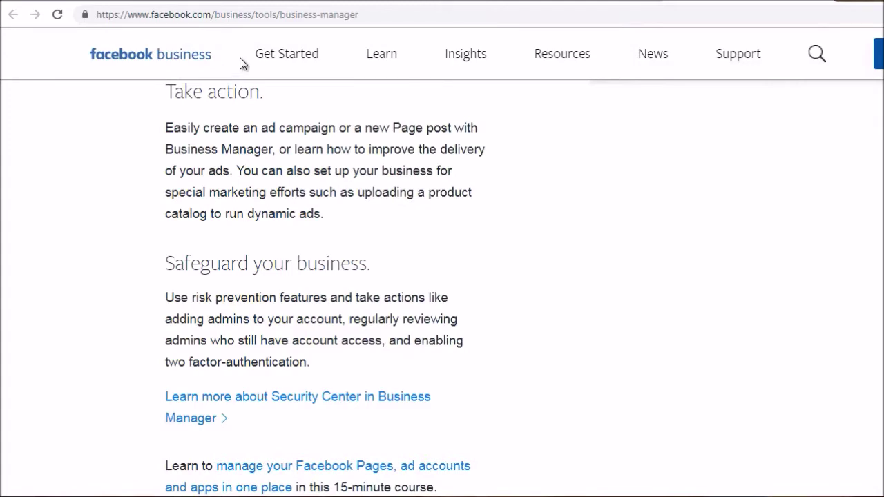
# Step: Open the Business Manager account creation form and review the details it asks for
pyautogui.click(573, 3)
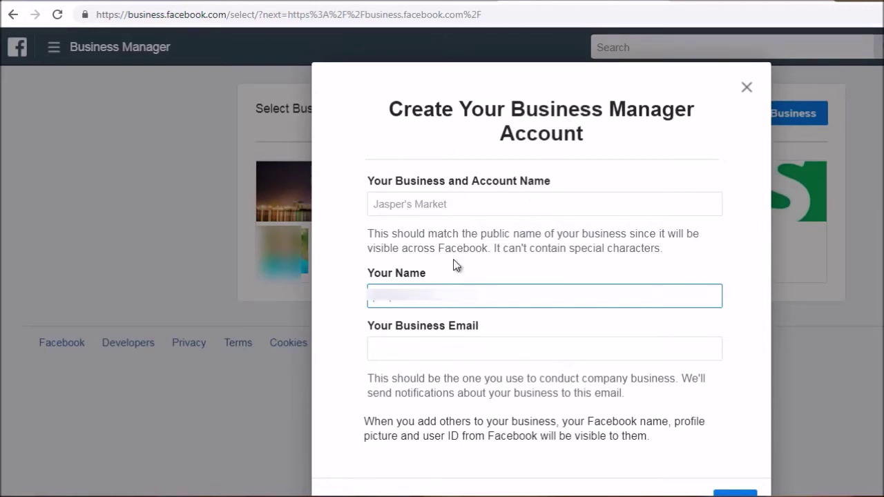
pyautogui.scroll(-1, 359, 366)
pyautogui.scroll(-1, 360, 365)
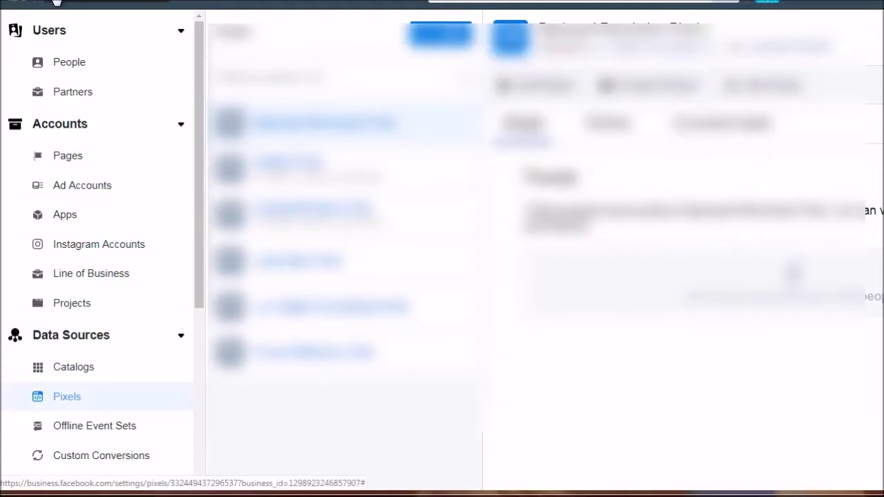
# Step: Go to the Pixels data sources in Events Manager
pyautogui.click(56, 4)
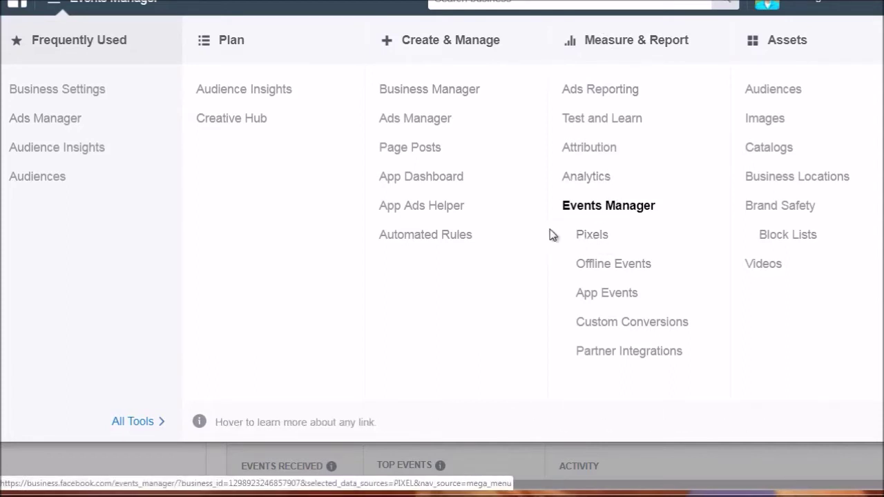
pyautogui.click(585, 236)
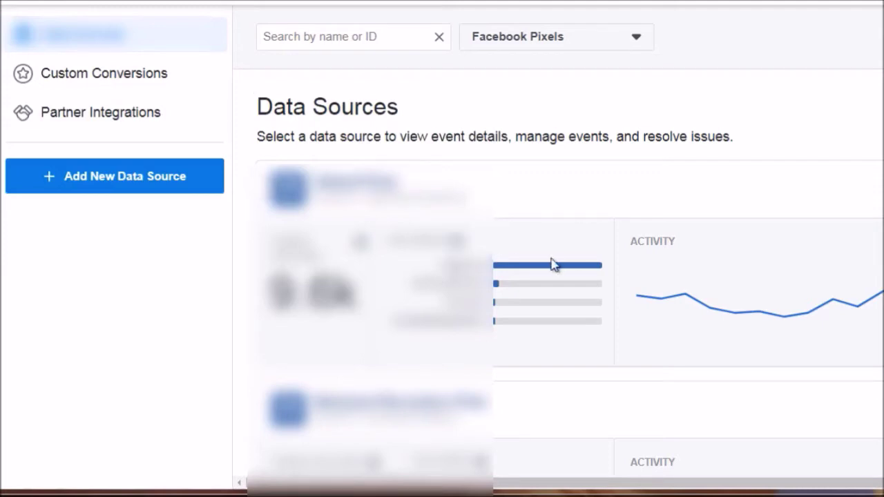
pyautogui.moveTo(649, 274)
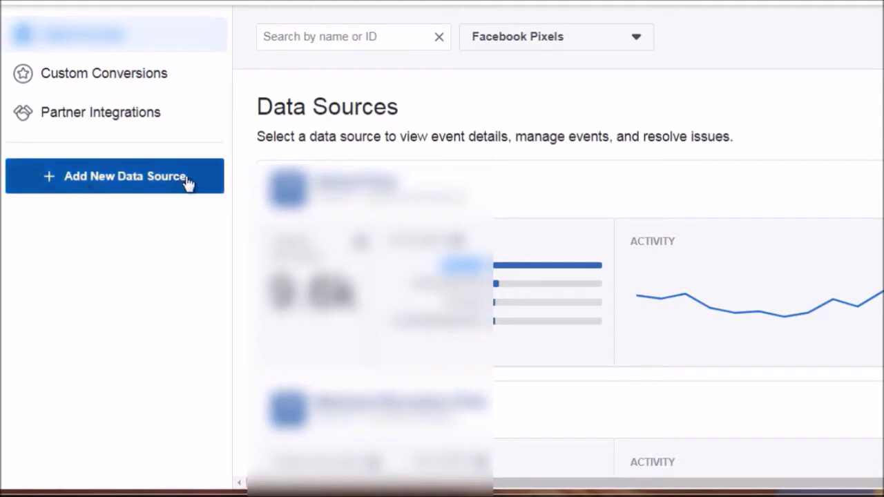
# Step: Open the creation form for a new Facebook Pixel data source and check how many pixels the account allows
pyautogui.click(118, 192)
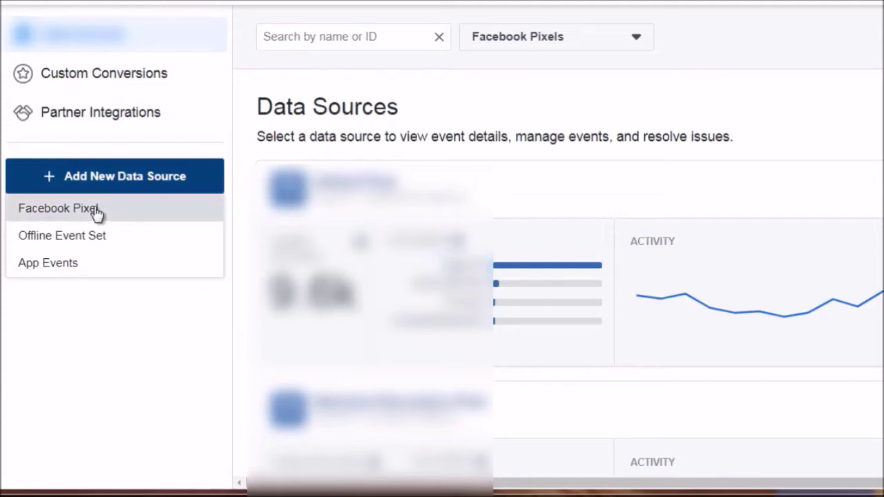
pyautogui.click(95, 211)
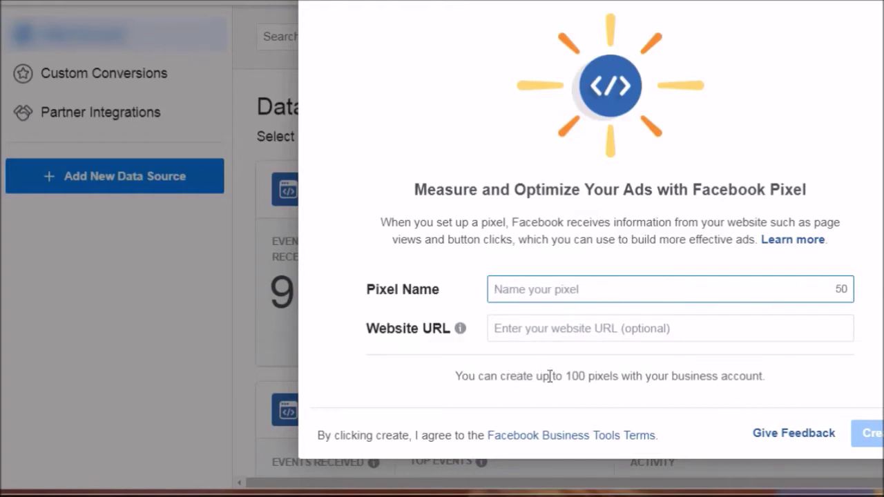
pyautogui.moveTo(566, 376); pyautogui.dragTo(773, 378)
pyautogui.click(766, 377)
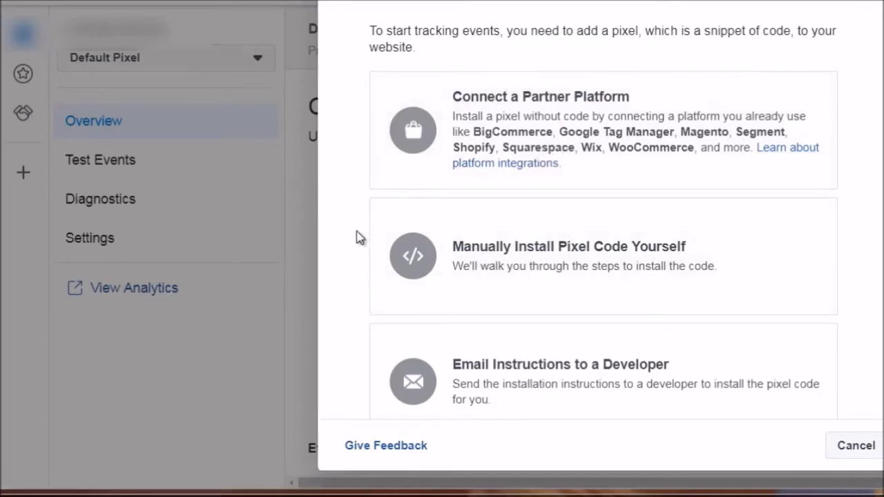
# Step: Review the pixel installation methods and choose to manually install the pixel code
pyautogui.scroll(-1, 362, 221)
pyautogui.scroll(1, 350, 197)
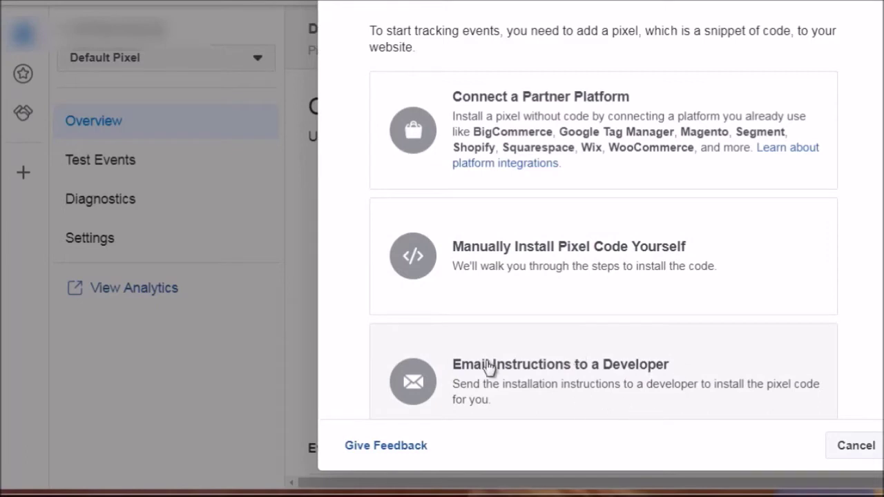
pyautogui.click(529, 276)
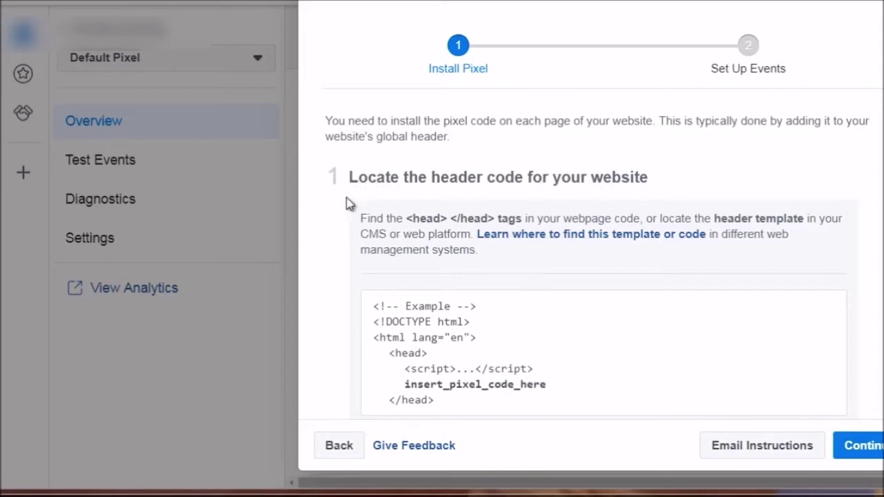
# Step: Copy the entire Facebook Pixel base code from the installation instructions
pyautogui.scroll(-2, 337, 227)
pyautogui.scroll(-4, 336, 228)
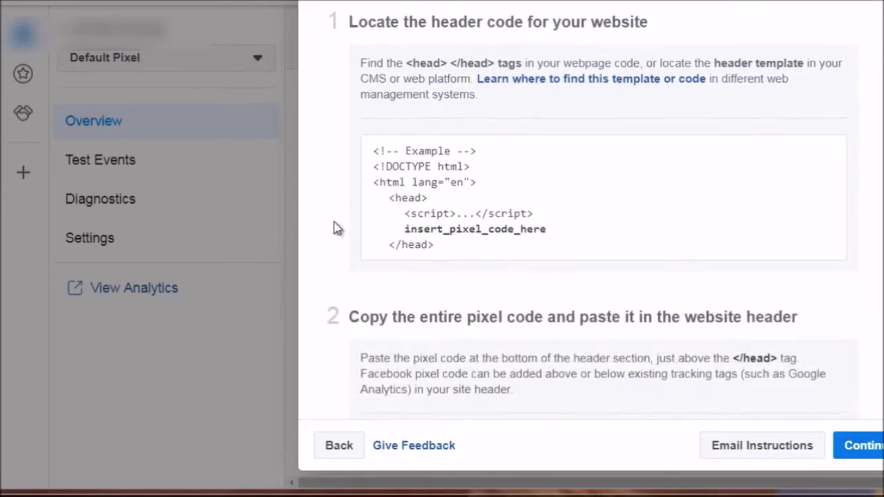
pyautogui.click(479, 383)
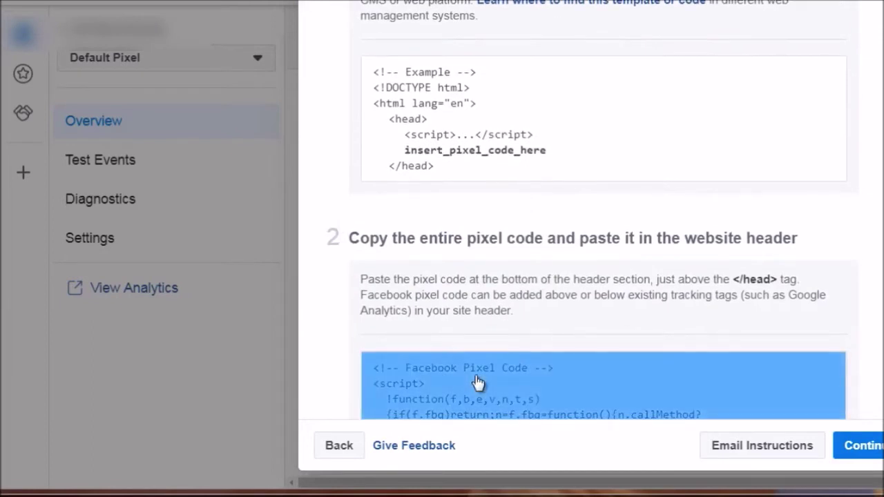
pyautogui.click(560, 375)
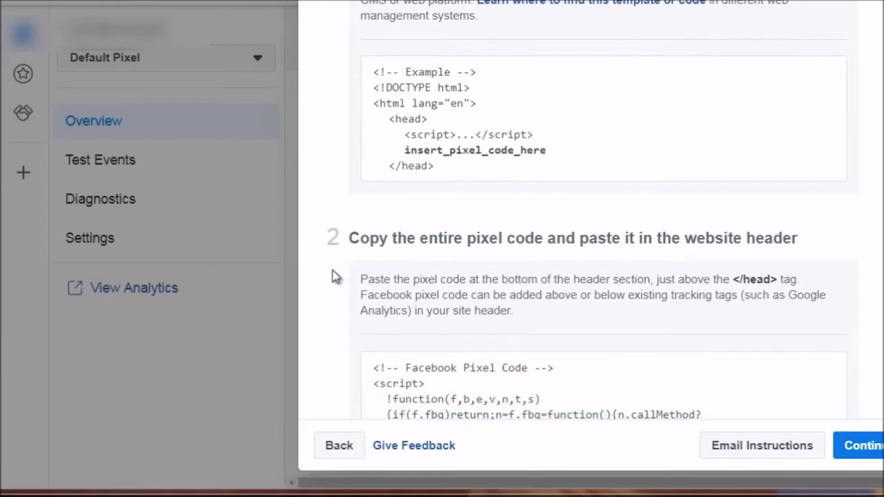
# Step: Turn on Automatic Advanced Matching for the pixel and continue to the event setup stage
pyautogui.scroll(1, 338, 192)
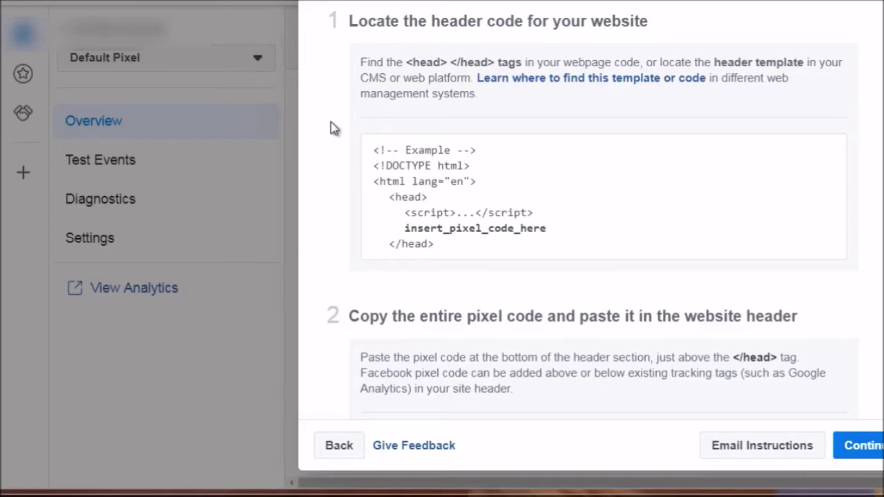
pyautogui.scroll(-10, 334, 128)
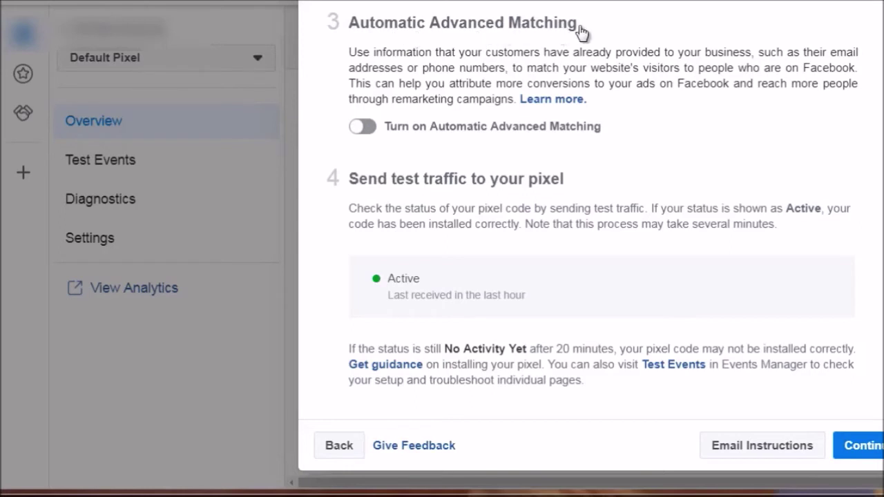
pyautogui.click(365, 132)
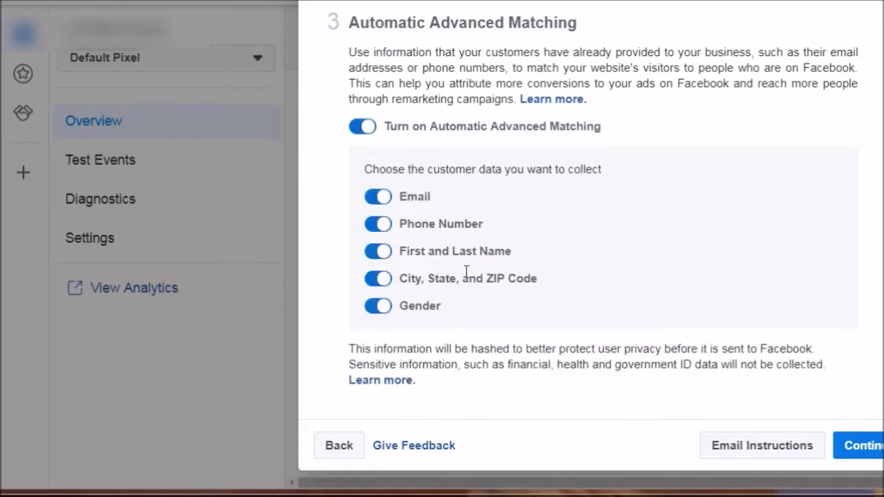
pyautogui.click(873, 449)
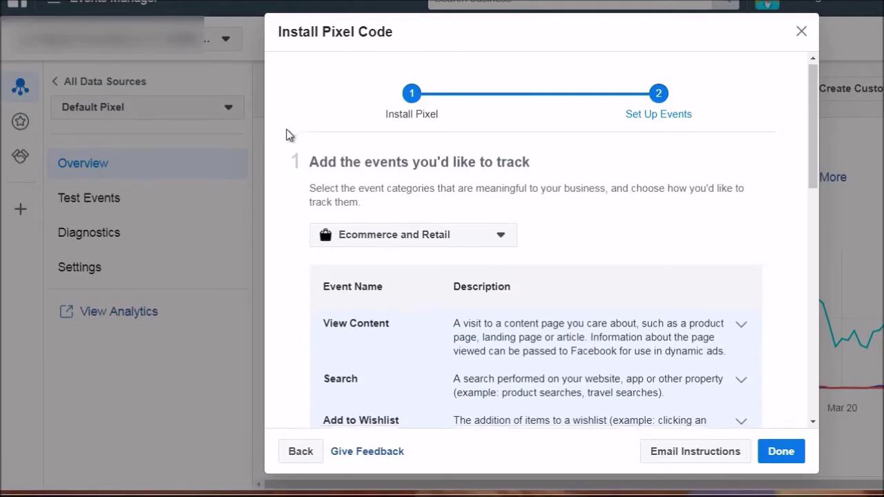
# Step: Browse the business categories for event tracking and select Ecommerce and Retail
pyautogui.scroll(-2, 289, 135)
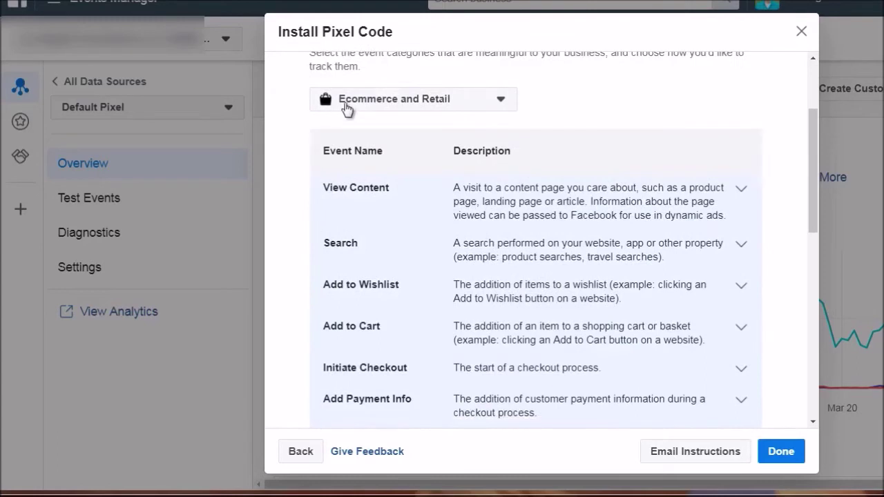
pyautogui.click(346, 109)
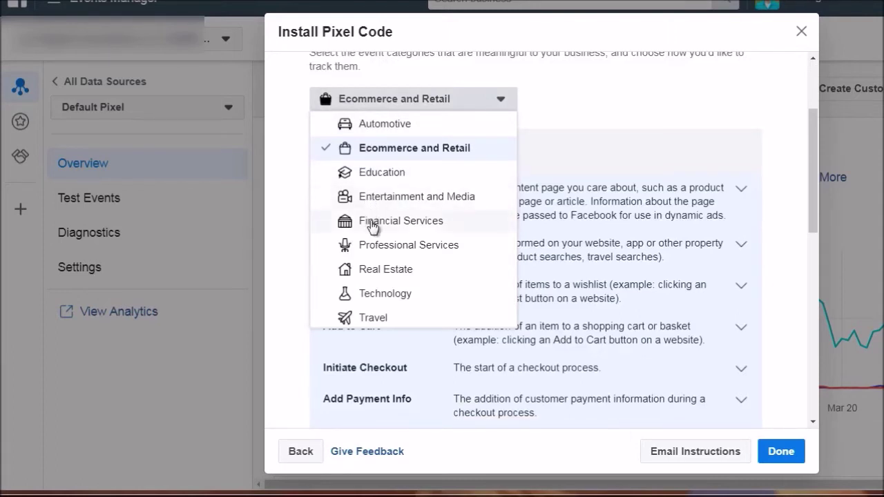
pyautogui.scroll(-1, 372, 243)
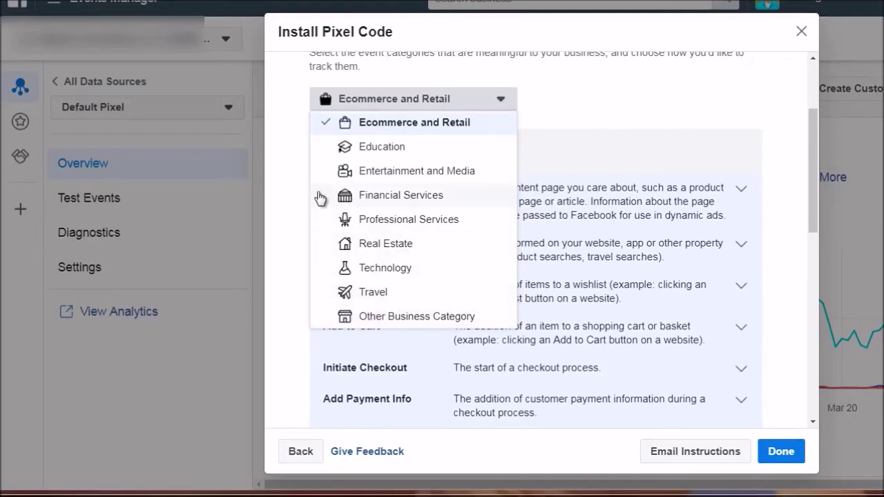
pyautogui.scroll(1, 320, 198)
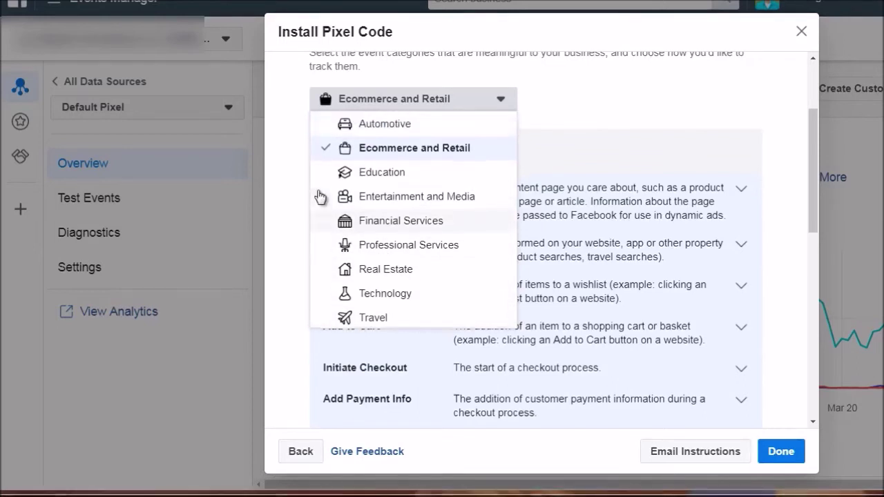
pyautogui.click(362, 150)
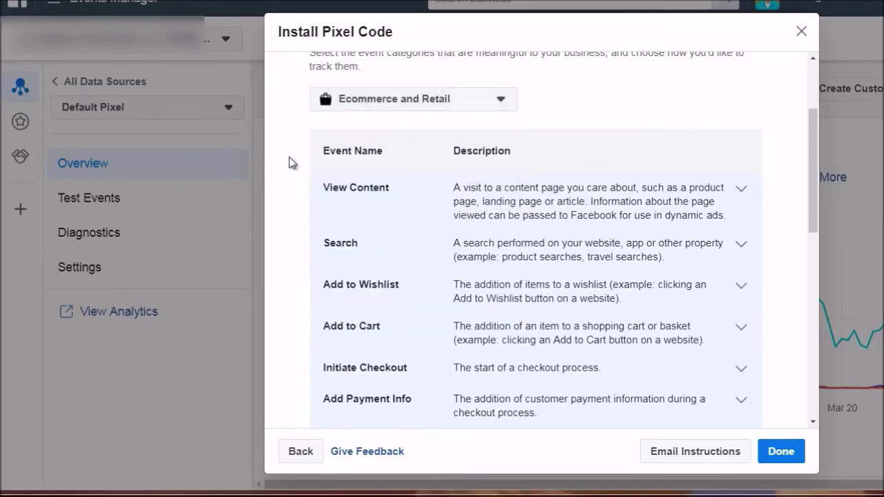
# Step: Review the Ecommerce and Retail events and expand the View Content event's code setup
pyautogui.scroll(-1, 290, 163)
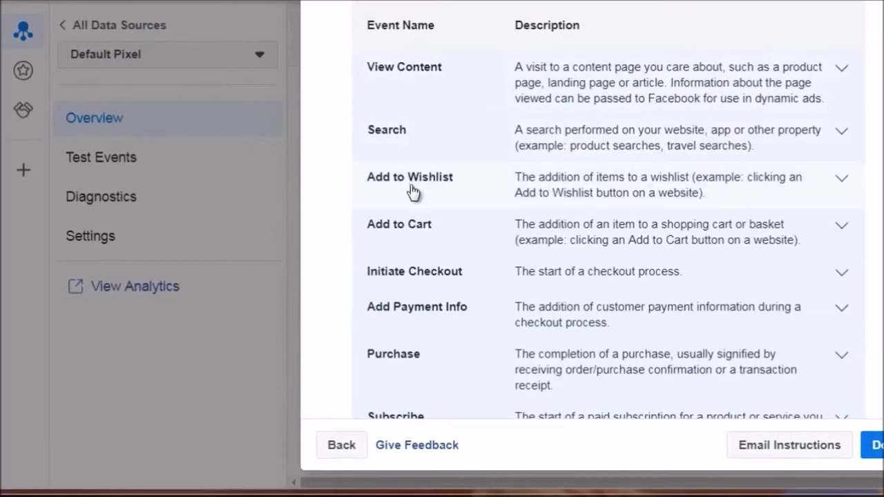
pyautogui.scroll(-1, 621, 190)
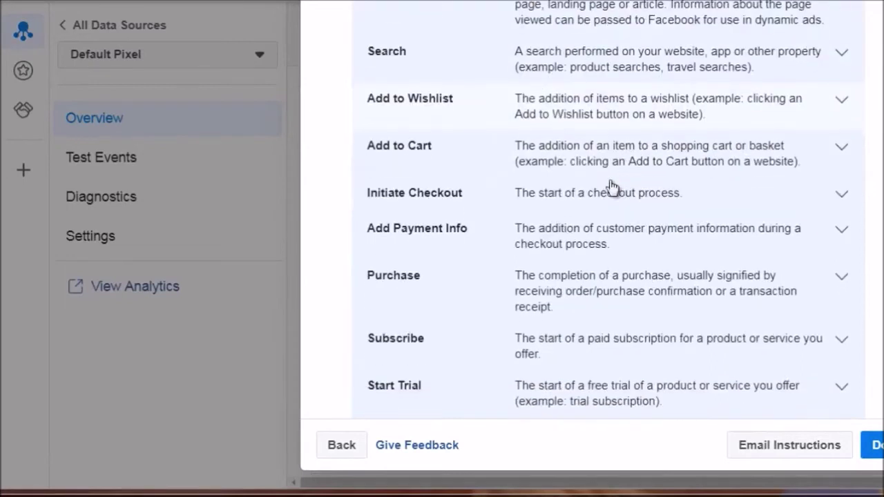
pyautogui.scroll(-1, 545, 153)
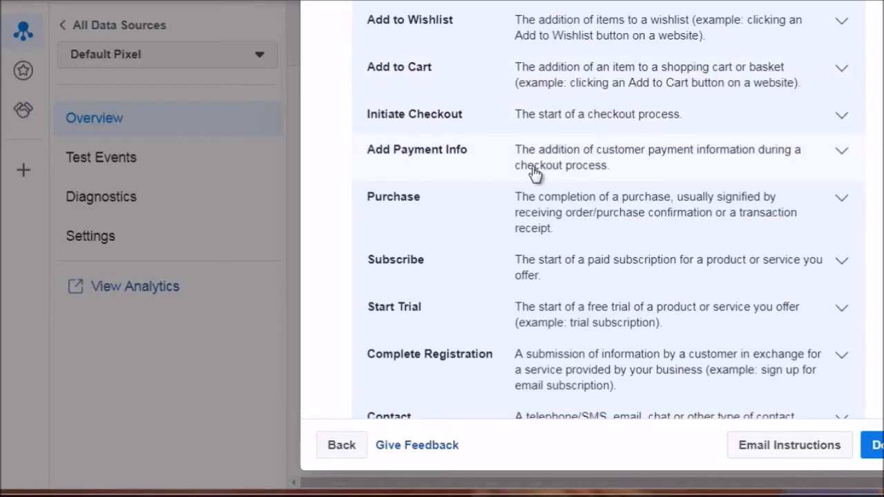
pyautogui.scroll(-1, 534, 173)
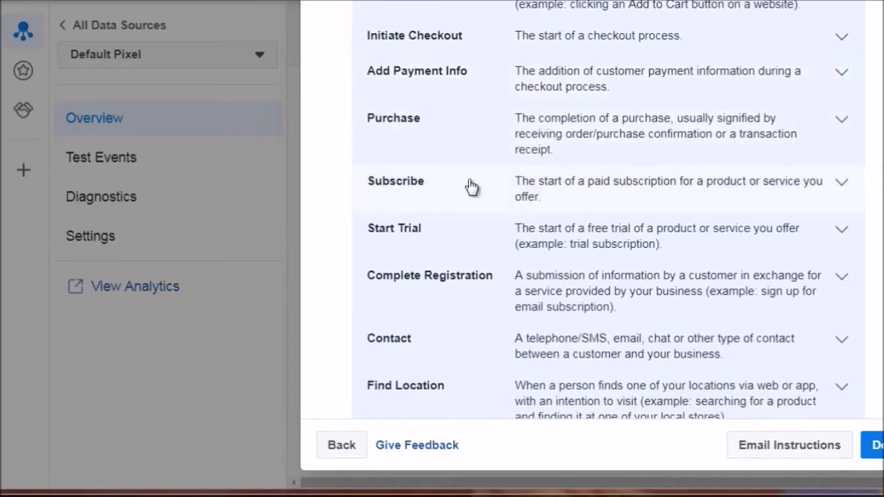
pyautogui.scroll(-1, 470, 186)
pyautogui.scroll(-2, 472, 211)
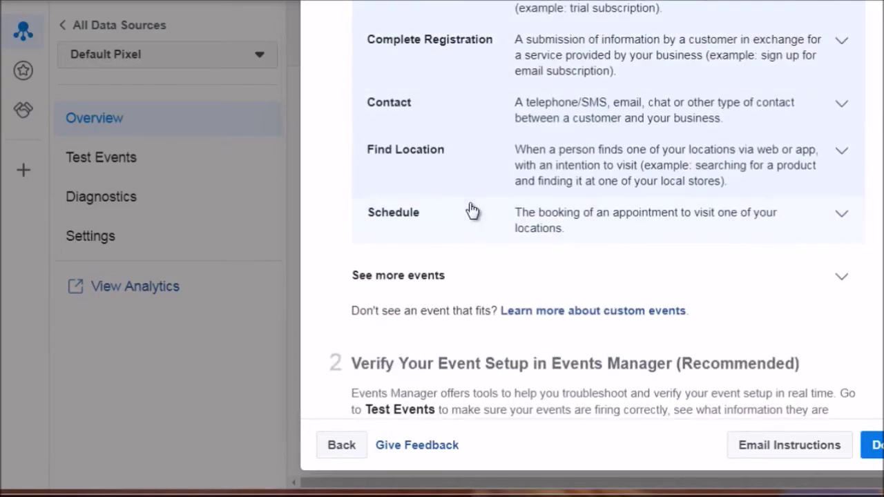
pyautogui.scroll(7, 473, 211)
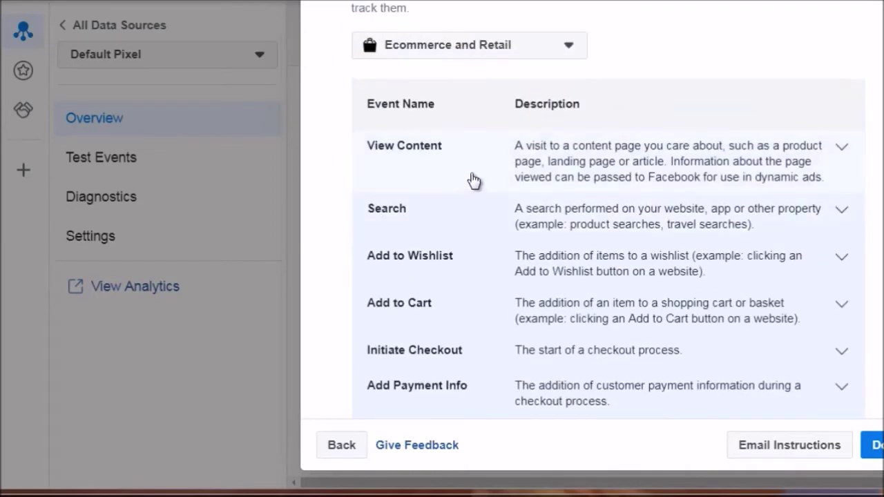
pyautogui.click(544, 165)
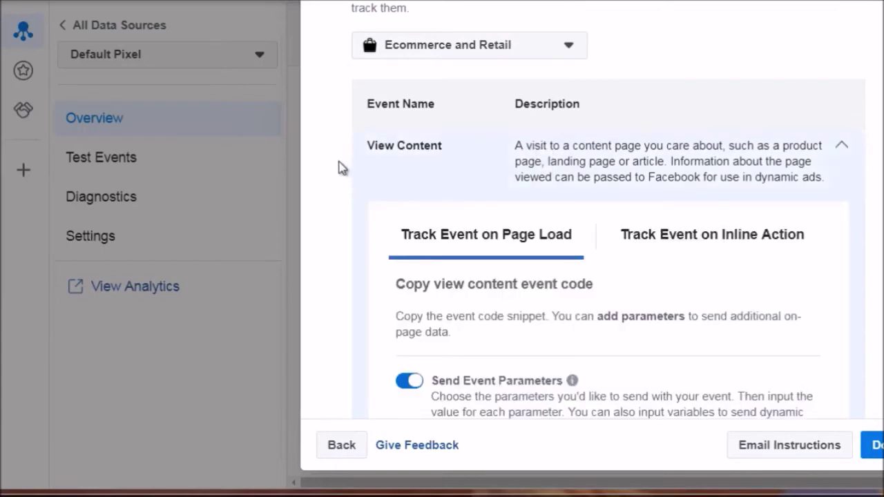
# Step: Examine the View Content event's parameters, page-load code snippet and instructions for placing the code
pyautogui.scroll(-5, 345, 171)
pyautogui.scroll(-2, 338, 168)
pyautogui.scroll(1, 338, 168)
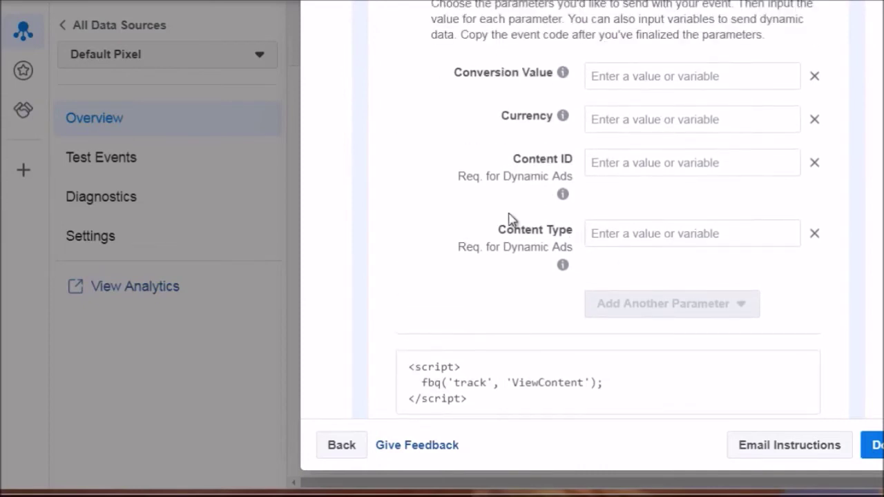
pyautogui.scroll(1, 509, 221)
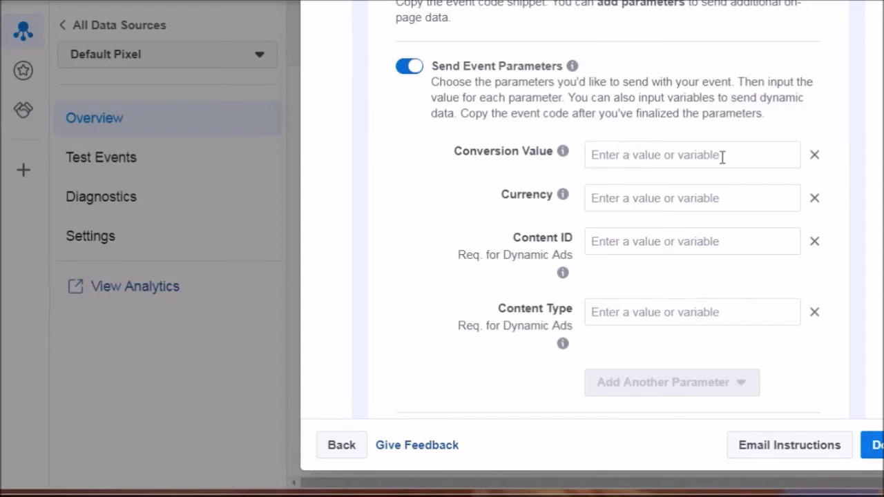
pyautogui.moveTo(573, 66)
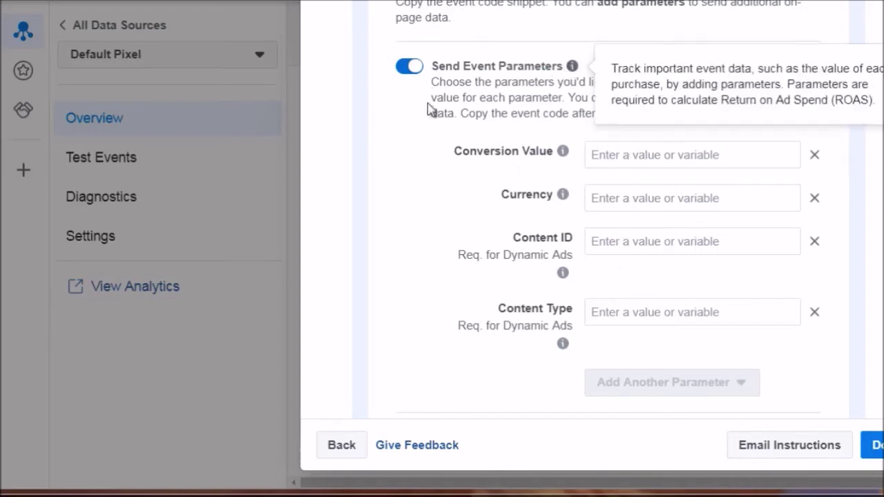
pyautogui.scroll(-3, 365, 161)
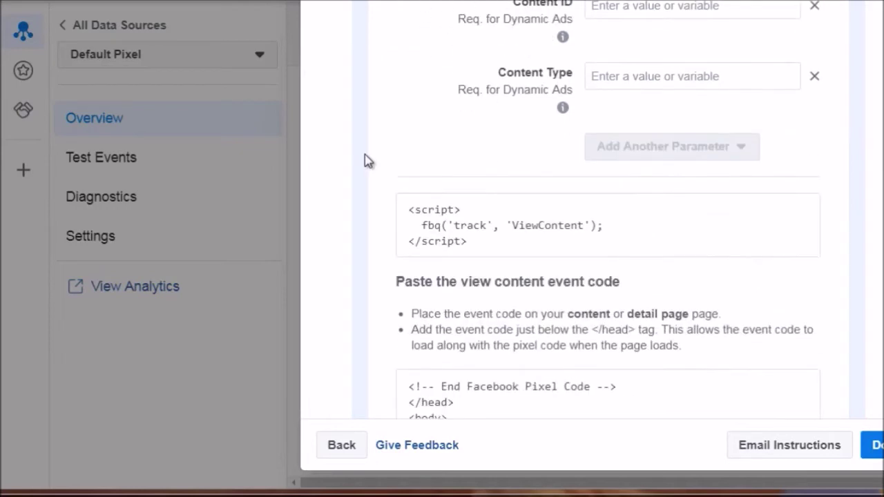
pyautogui.scroll(-1, 365, 160)
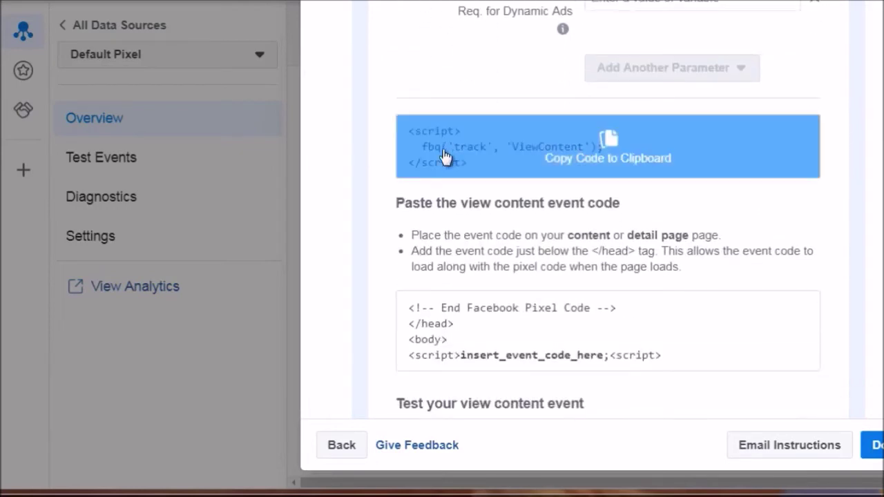
pyautogui.moveTo(499, 177)
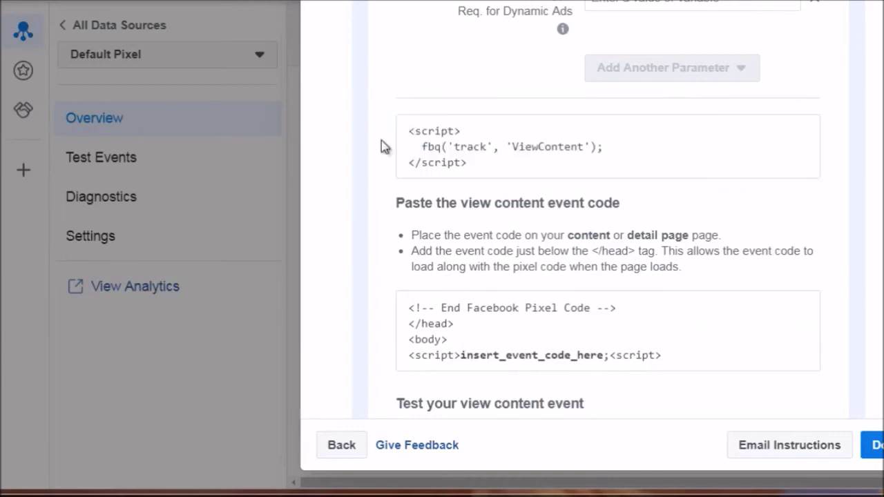
pyautogui.moveTo(422, 145)
# Step: Expand the Add to Cart event's setup and copy its page-load event code
pyautogui.scroll(-10, 384, 133)
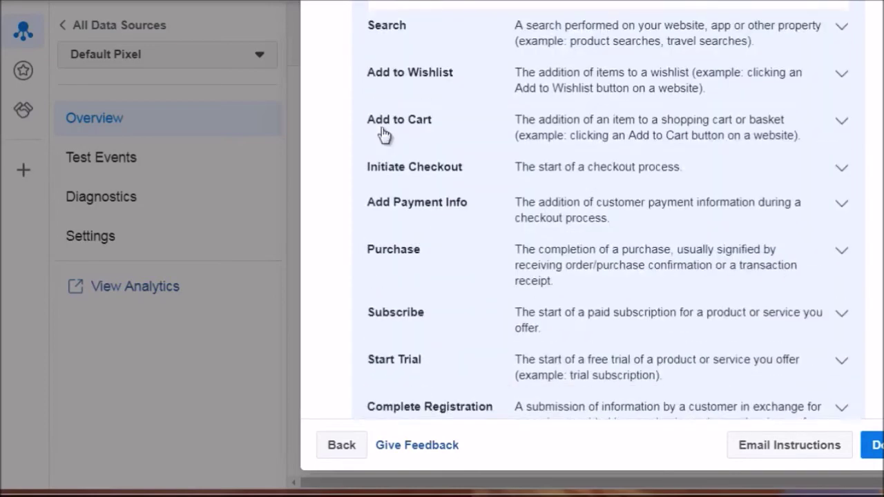
pyautogui.scroll(1, 384, 134)
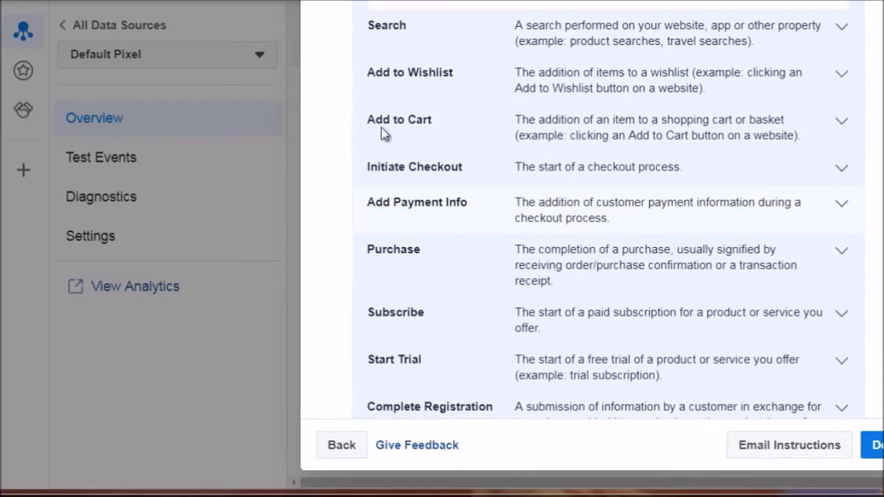
pyautogui.click(417, 131)
pyautogui.scroll(-3, 339, 184)
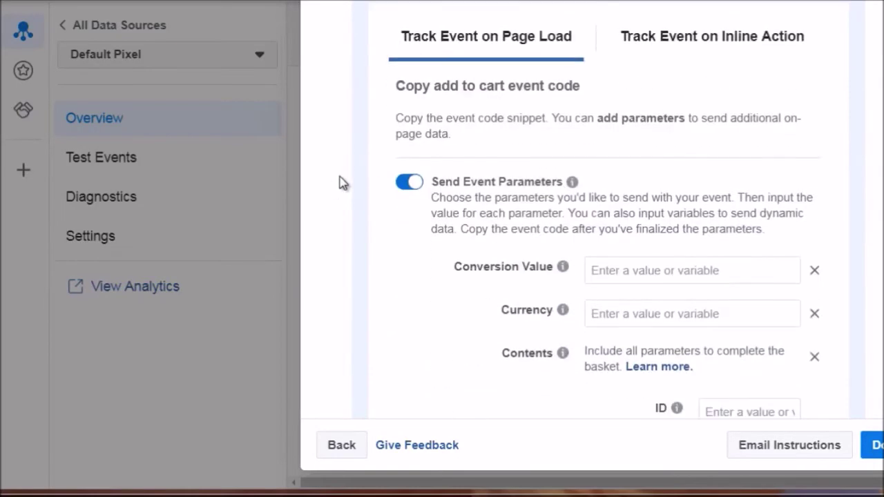
pyautogui.scroll(-6, 339, 184)
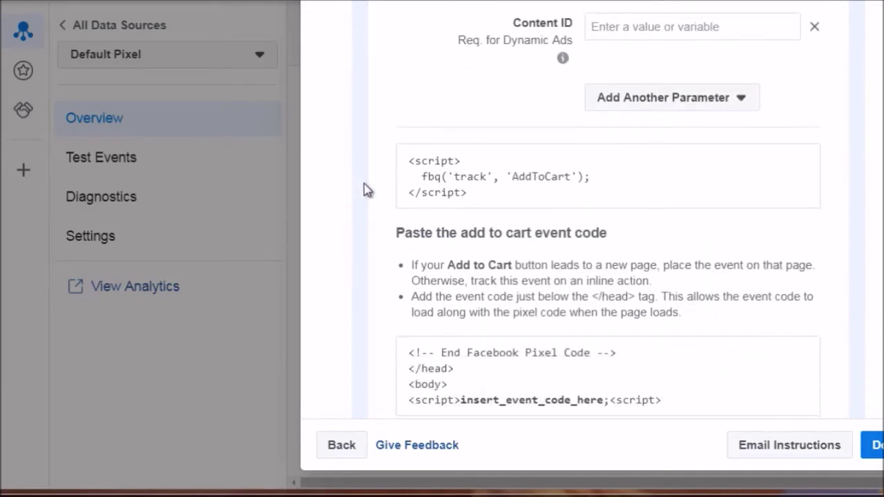
pyautogui.click(449, 181)
# Step: Look over the remaining Ecommerce and Retail events and change the event category to Education
pyautogui.scroll(-8, 368, 172)
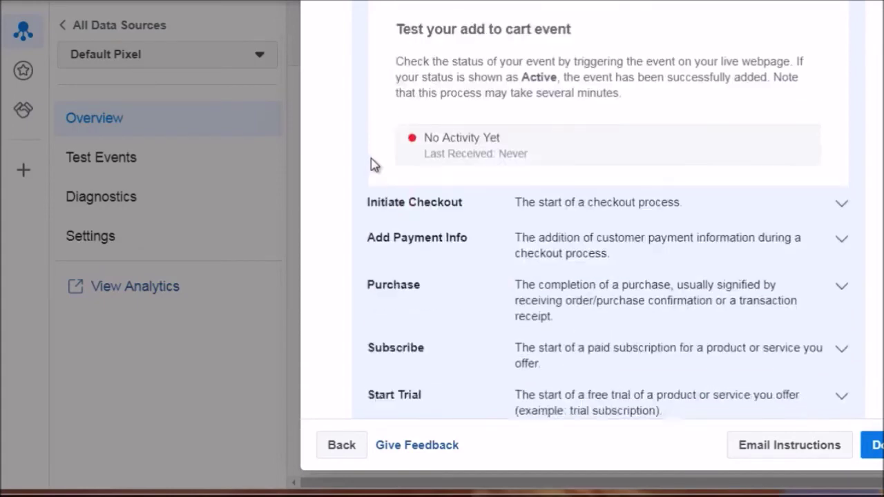
pyautogui.scroll(-5, 437, 269)
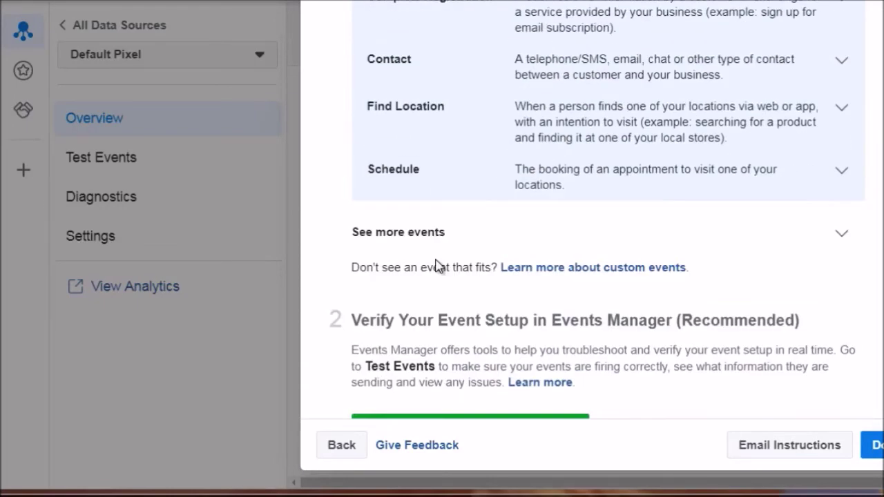
pyautogui.scroll(10, 436, 256)
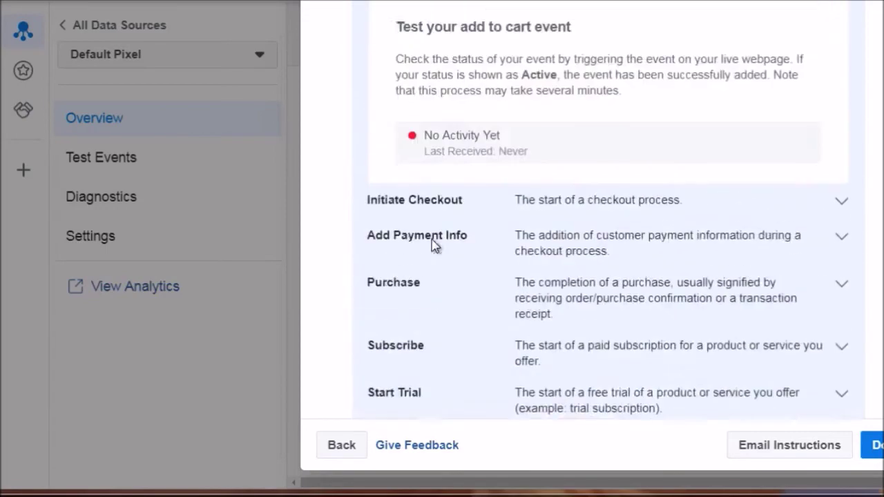
pyautogui.scroll(10, 420, 185)
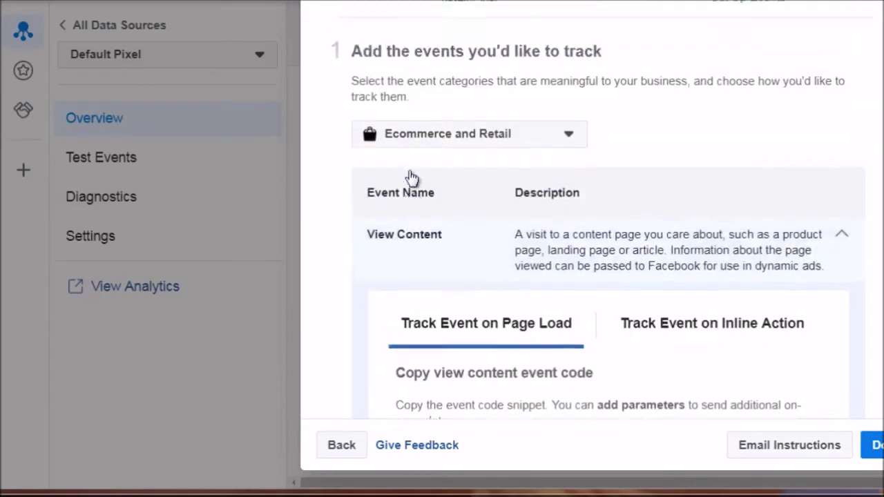
pyautogui.click(440, 214)
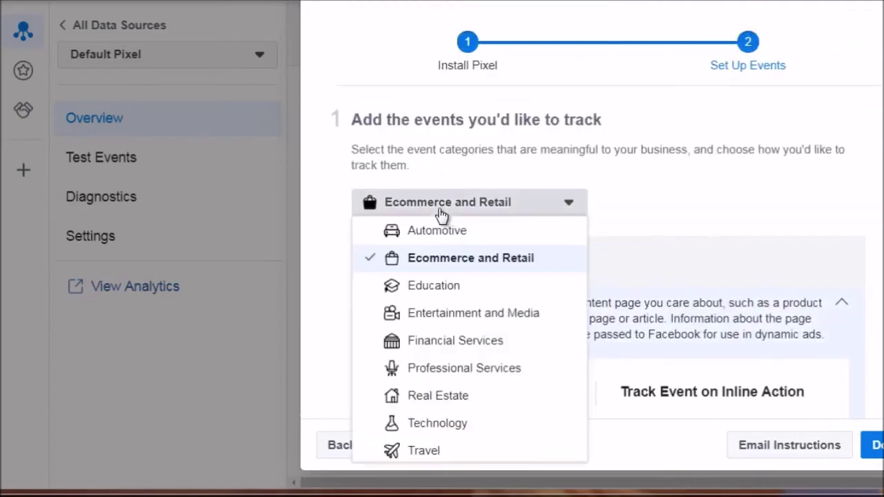
pyautogui.click(435, 286)
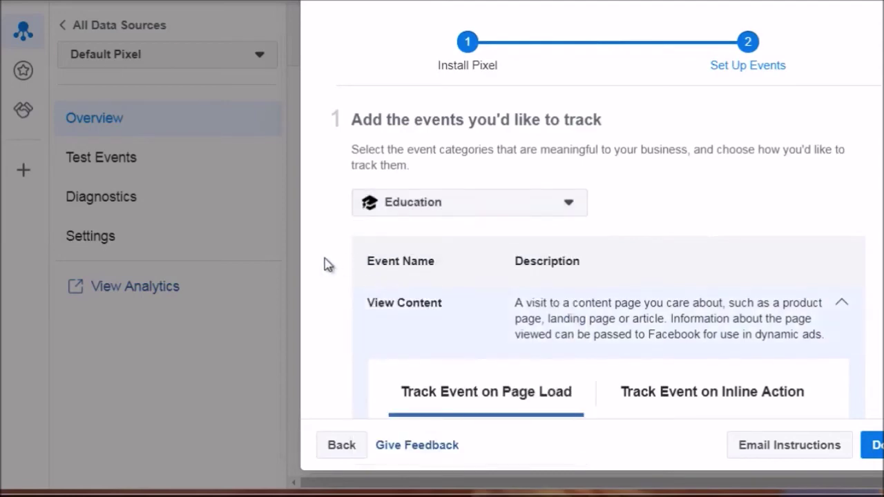
# Step: Review the Education category's events, the View Content code and the event setup verification section
pyautogui.scroll(-5, 324, 263)
pyautogui.scroll(-7, 328, 265)
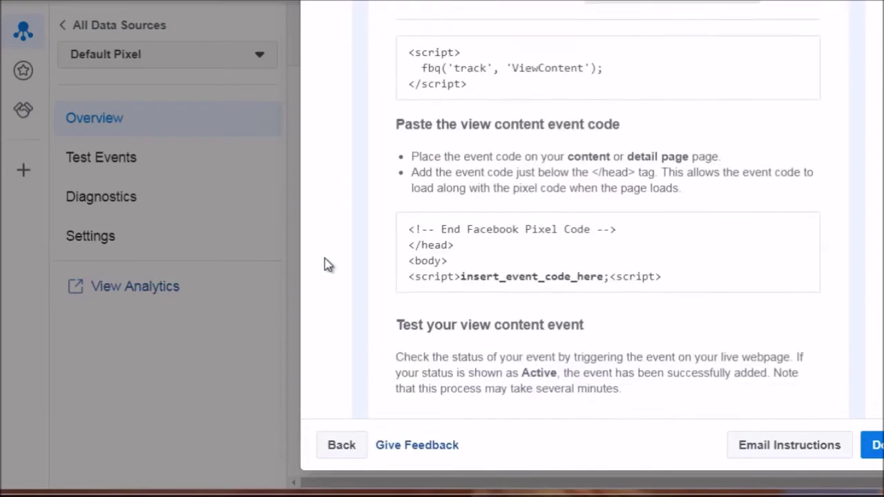
pyautogui.scroll(-5, 328, 188)
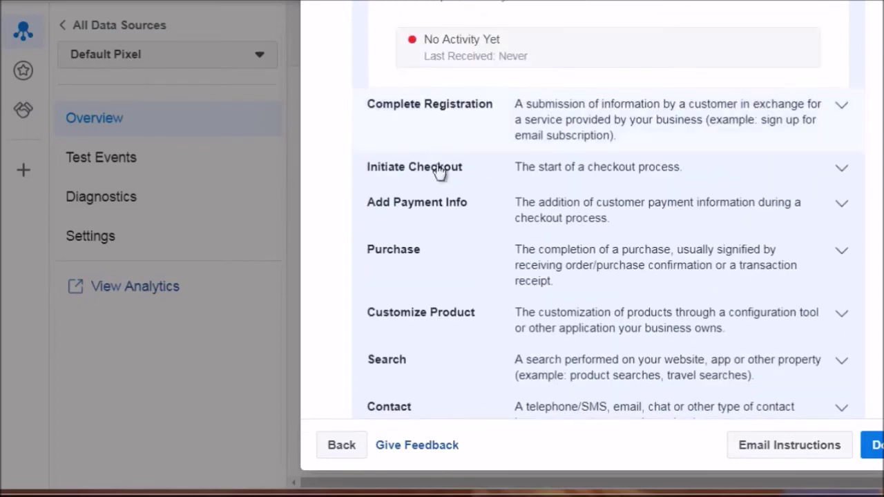
pyautogui.scroll(-3, 440, 222)
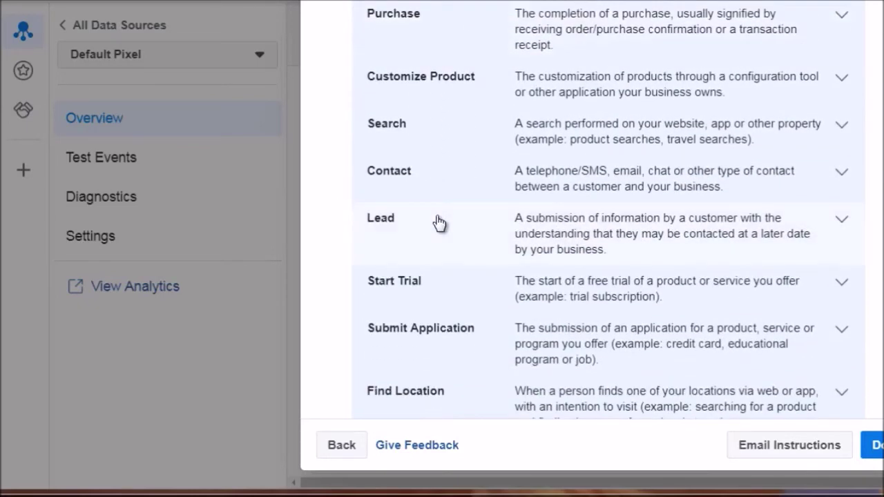
pyautogui.scroll(-1, 435, 226)
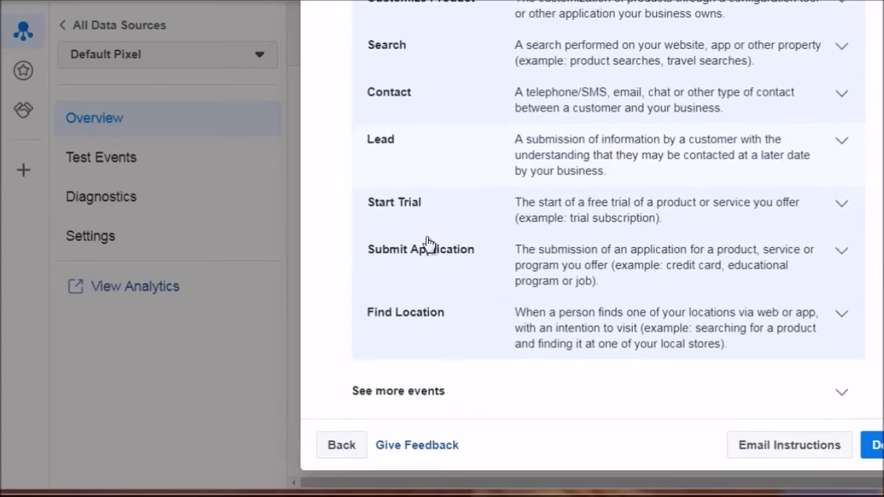
pyautogui.scroll(-3, 324, 259)
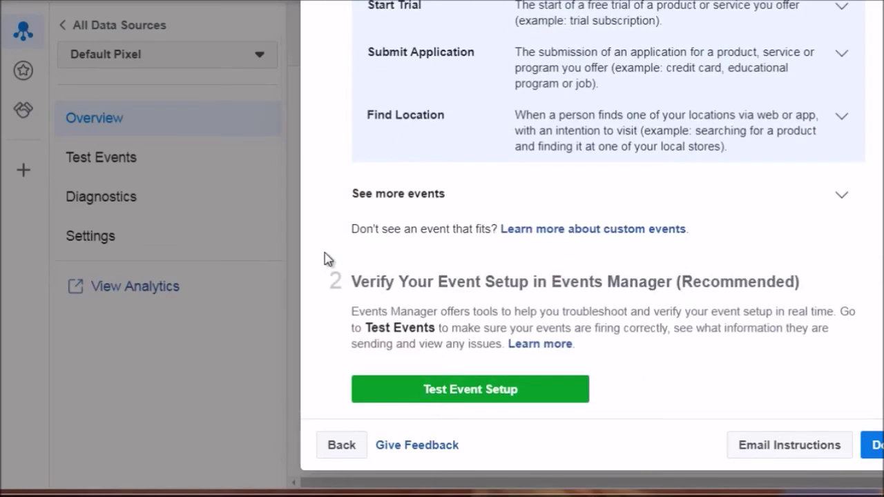
pyautogui.scroll(7, 347, 224)
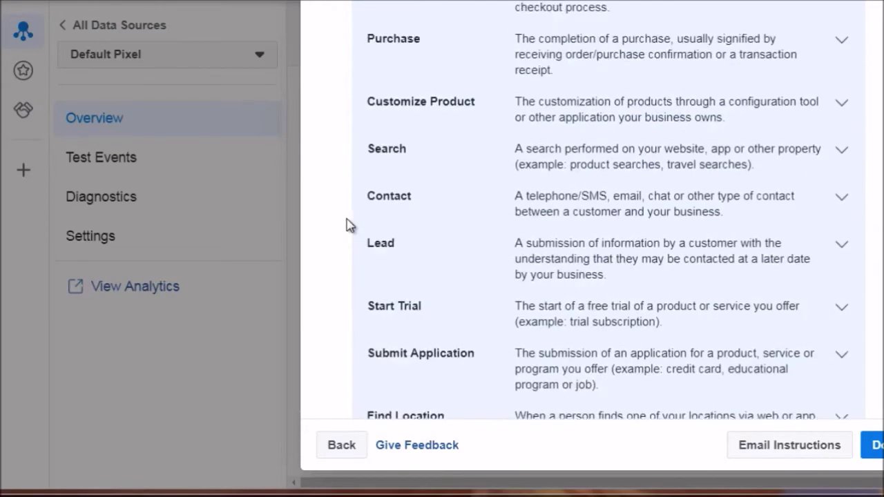
pyautogui.scroll(7, 330, 215)
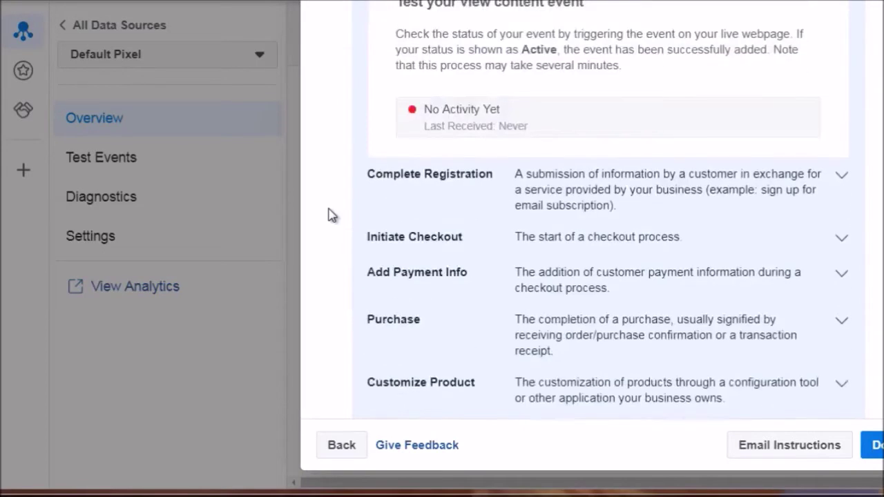
pyautogui.scroll(3, 330, 215)
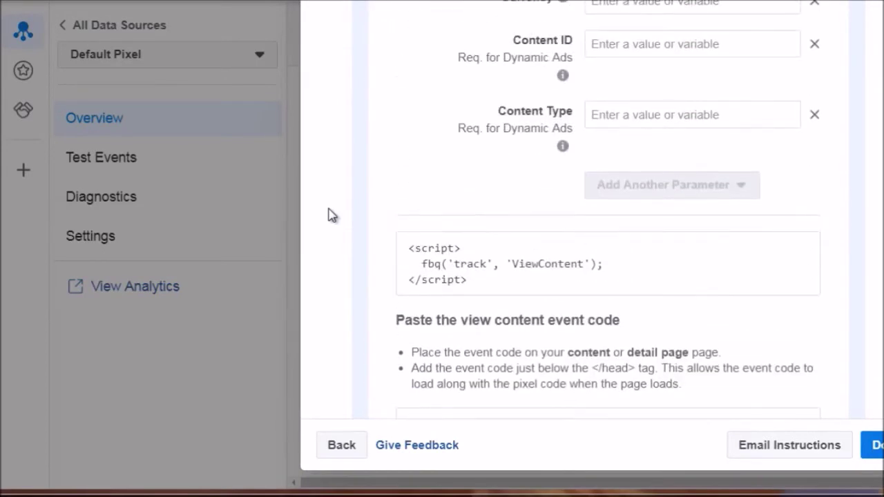
pyautogui.scroll(3, 332, 196)
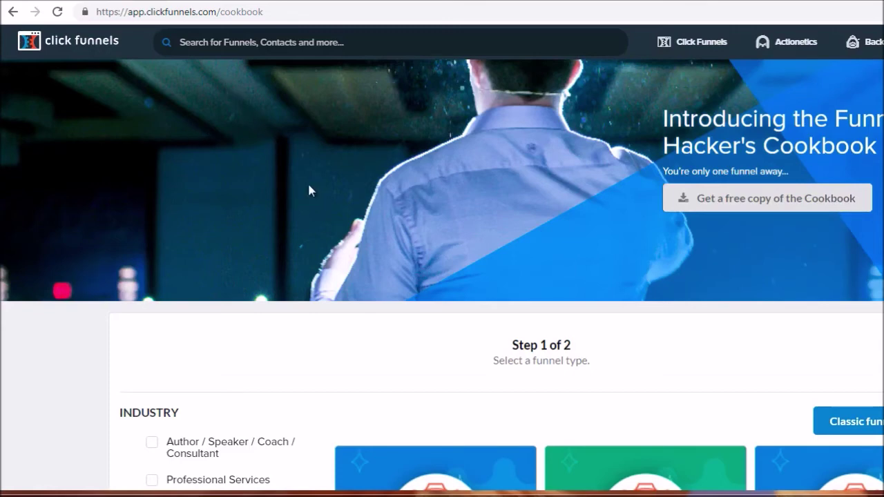
# Step: In the ClickFunnels cookbook, filter the funnel types by Generate Leads and select the Lead Magnet Funnel
pyautogui.scroll(-5, 308, 183)
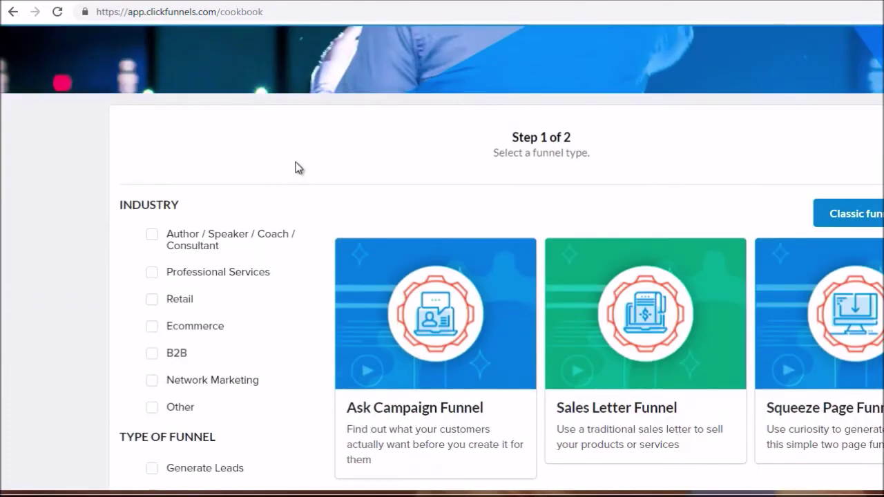
pyautogui.scroll(-2, 299, 172)
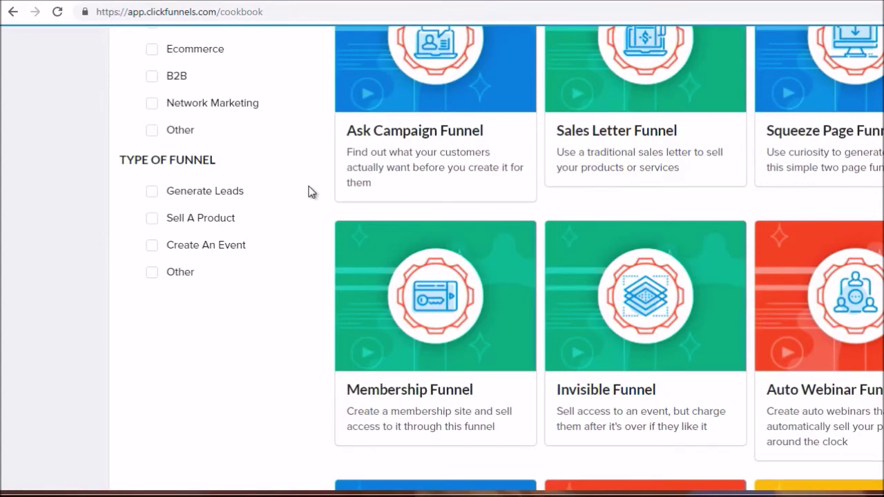
pyautogui.click(237, 191)
pyautogui.scroll(-2, 497, 251)
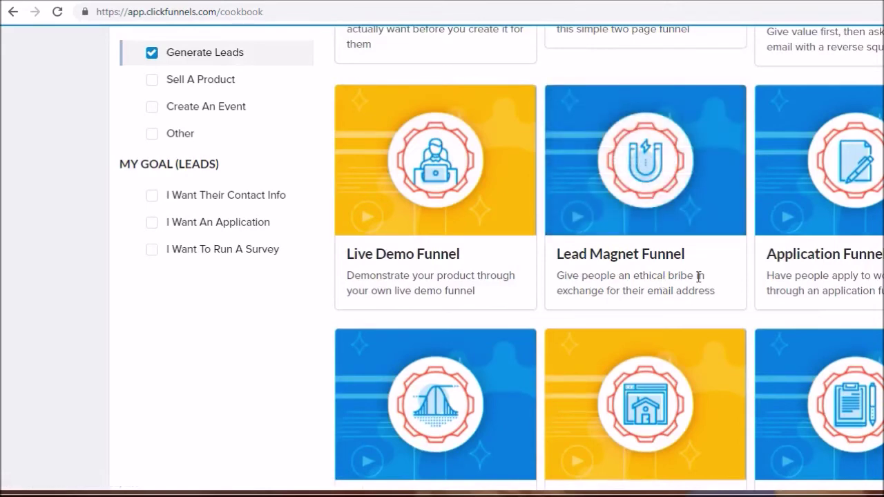
pyautogui.moveTo(661, 182)
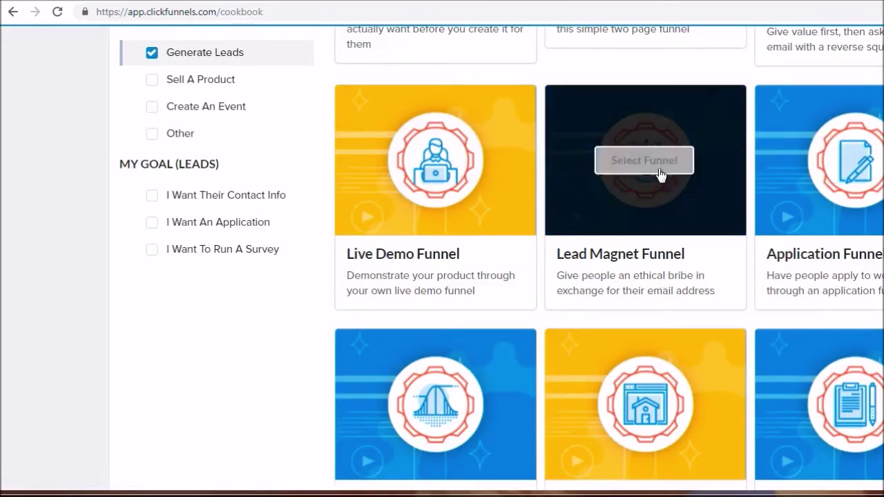
pyautogui.click(658, 169)
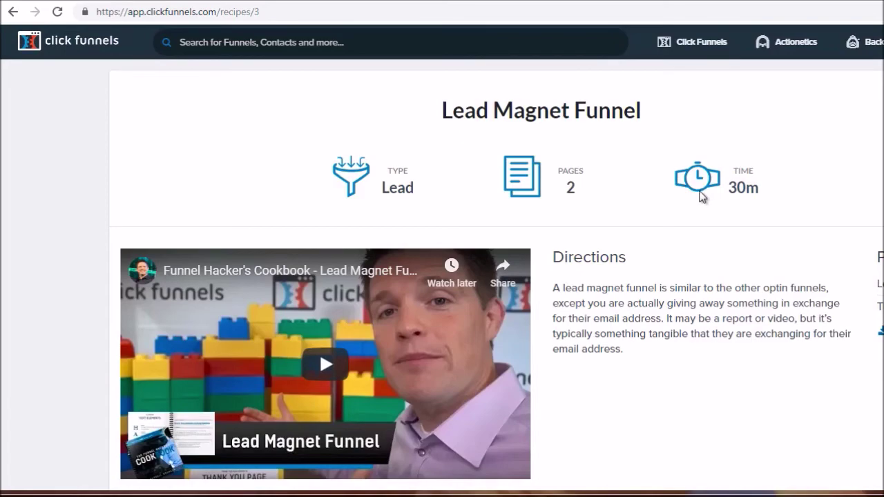
# Step: Browse the Lead Magnet Funnel templates and open the free FOODIE | Lead Magnet Funnel template
pyautogui.scroll(-6, 611, 191)
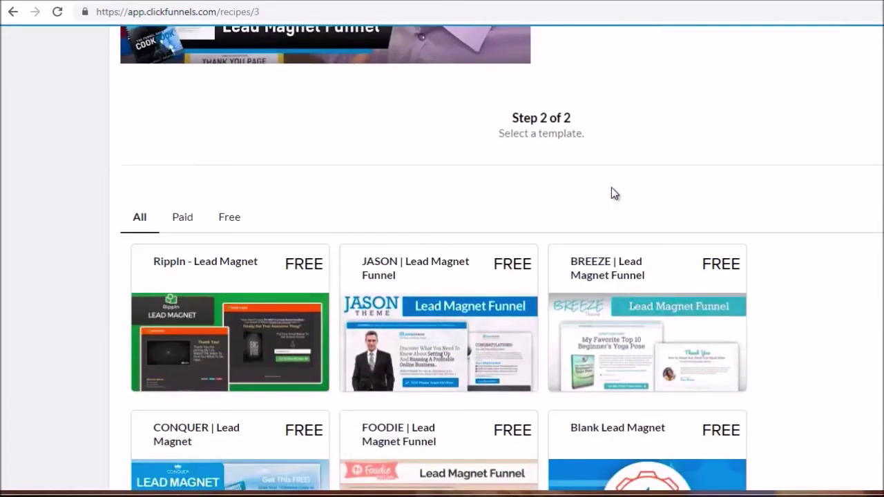
pyautogui.scroll(-3, 611, 194)
pyautogui.scroll(1, 611, 194)
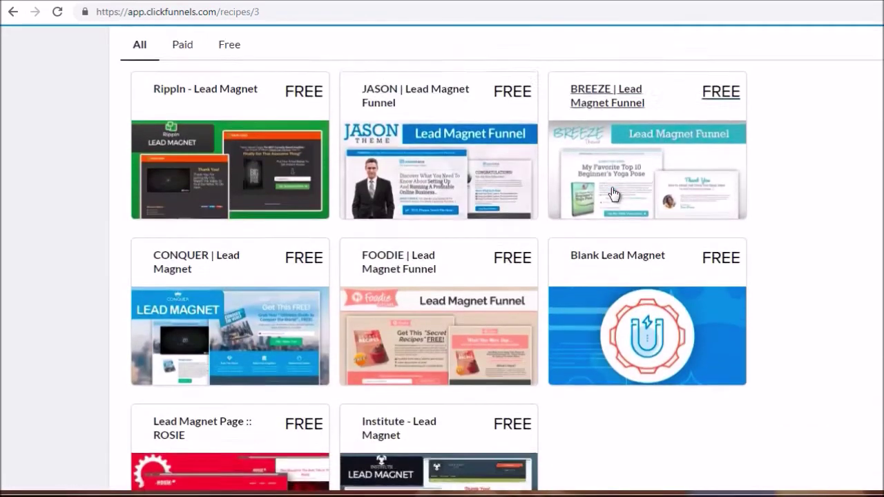
pyautogui.scroll(1, 611, 194)
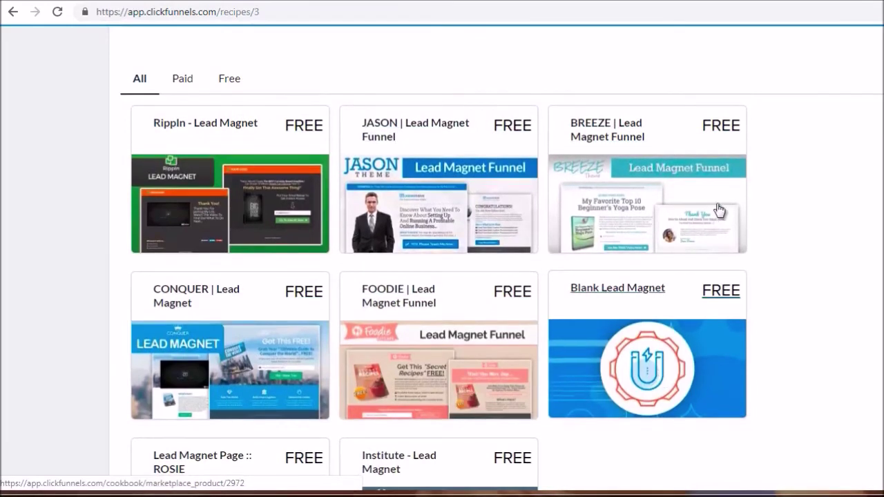
pyautogui.scroll(-2, 771, 185)
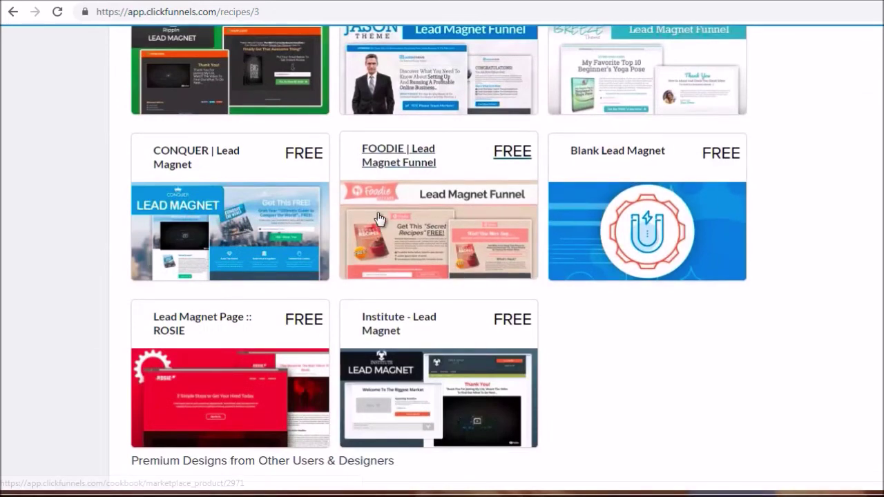
pyautogui.click(393, 202)
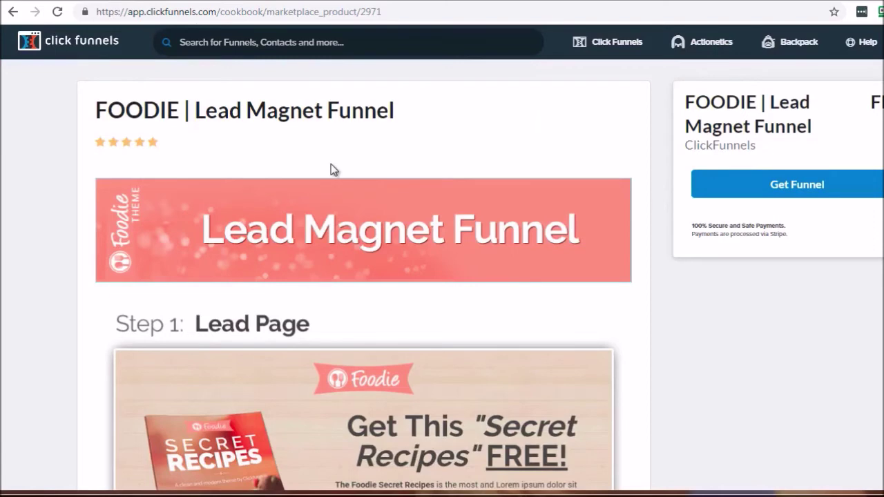
# Step: Look over the Lead Page and Thank You Page previews of the FOODIE Lead Magnet Funnel template
pyautogui.scroll(-3, 335, 236)
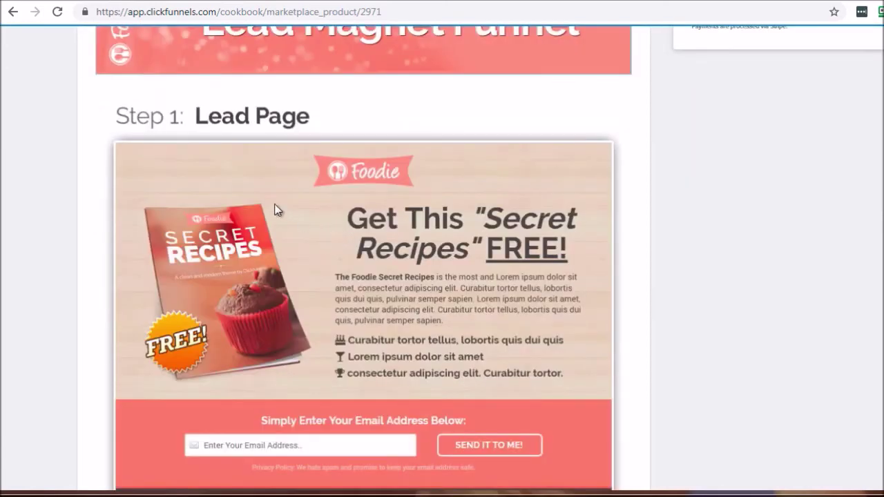
pyautogui.scroll(-1, 387, 345)
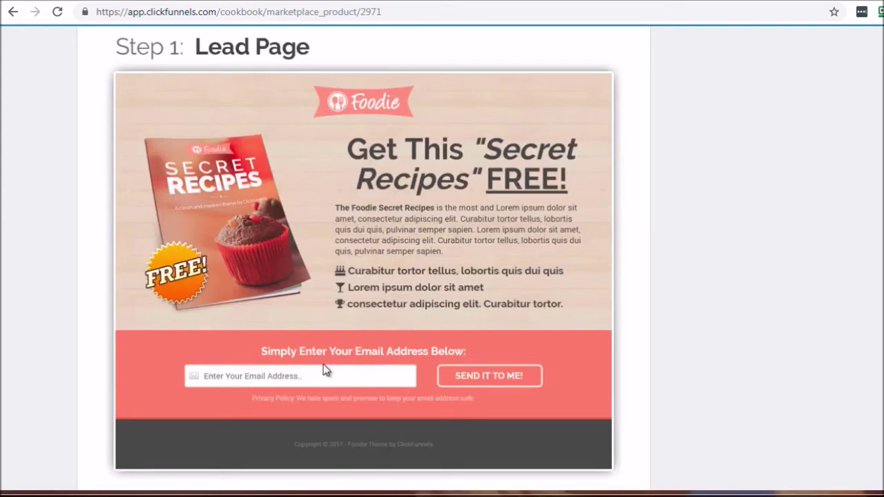
pyautogui.scroll(-6, 470, 293)
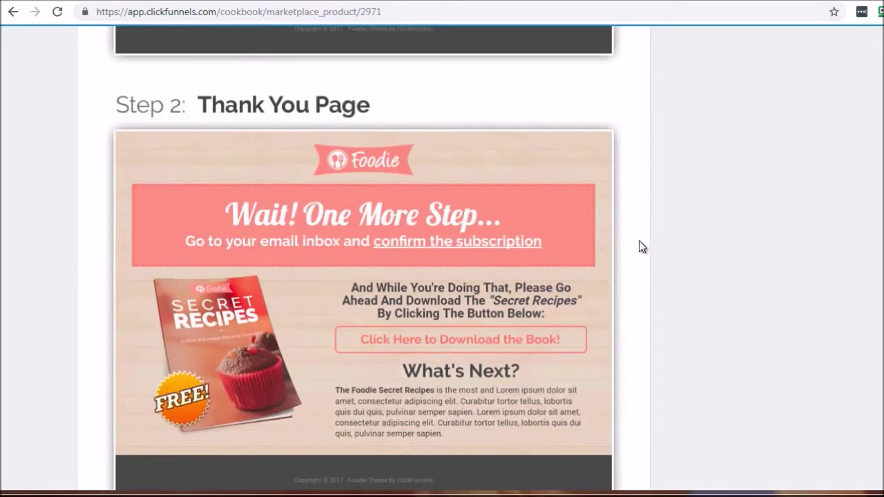
pyautogui.scroll(5, 639, 240)
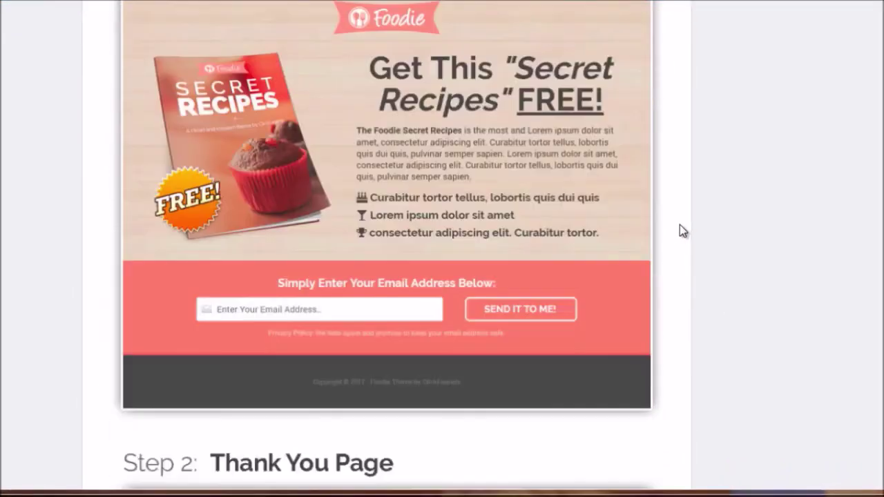
pyautogui.scroll(2, 680, 226)
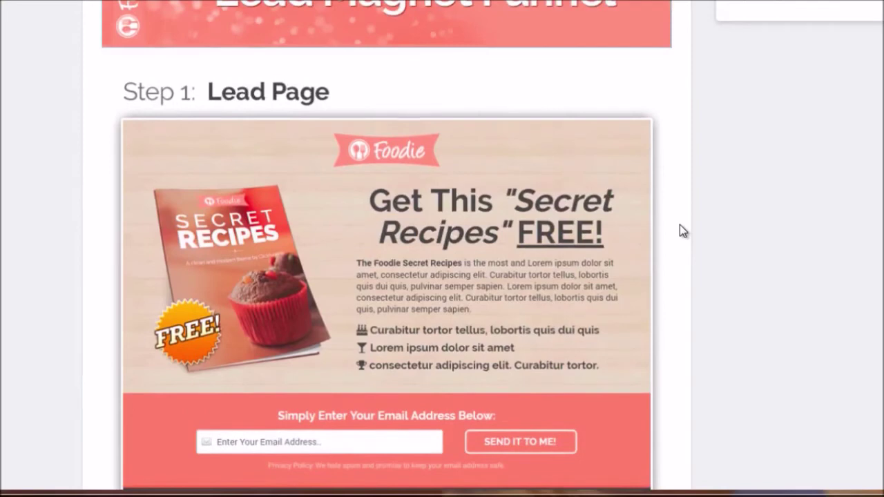
pyautogui.scroll(-1, 679, 225)
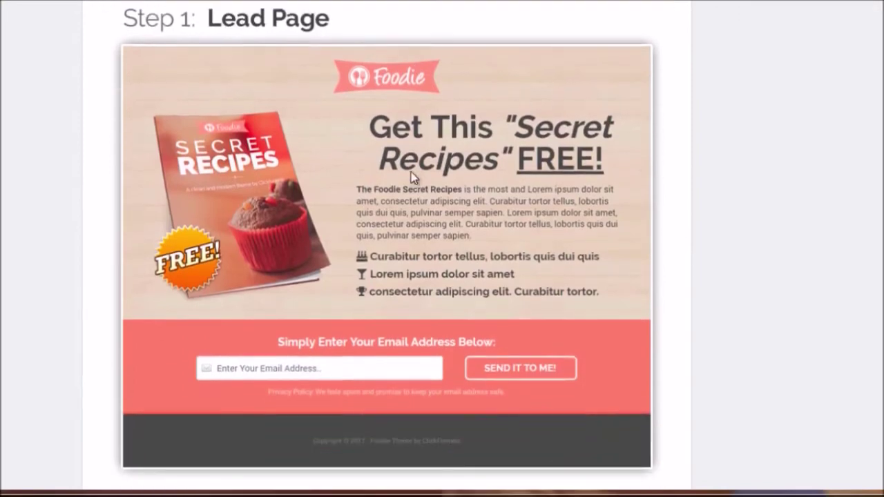
pyautogui.scroll(-6, 393, 205)
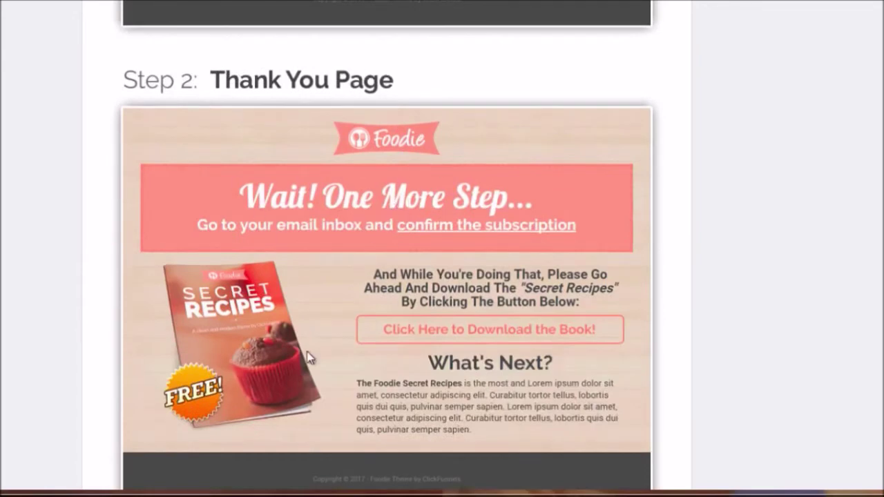
# Step: Get the FOODIE Lead Magnet Funnel template to add it to the account's funnels
pyautogui.scroll(8, 672, 165)
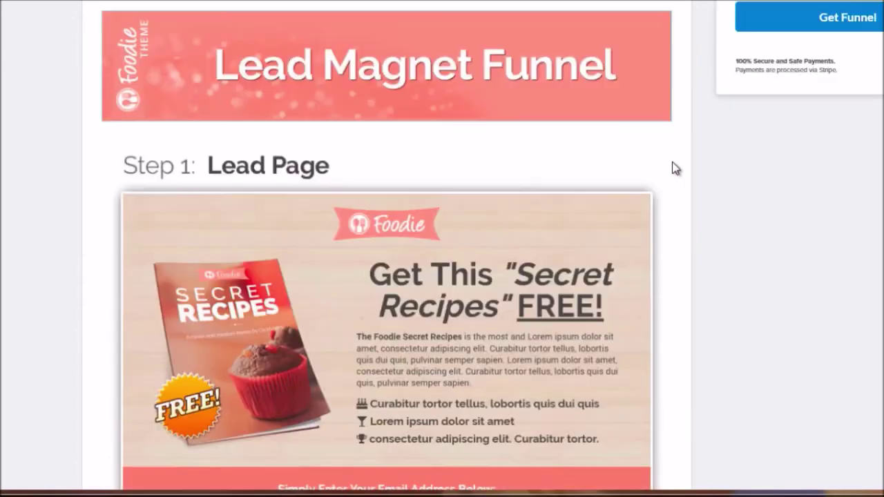
pyautogui.scroll(1, 671, 166)
pyautogui.click(858, 95)
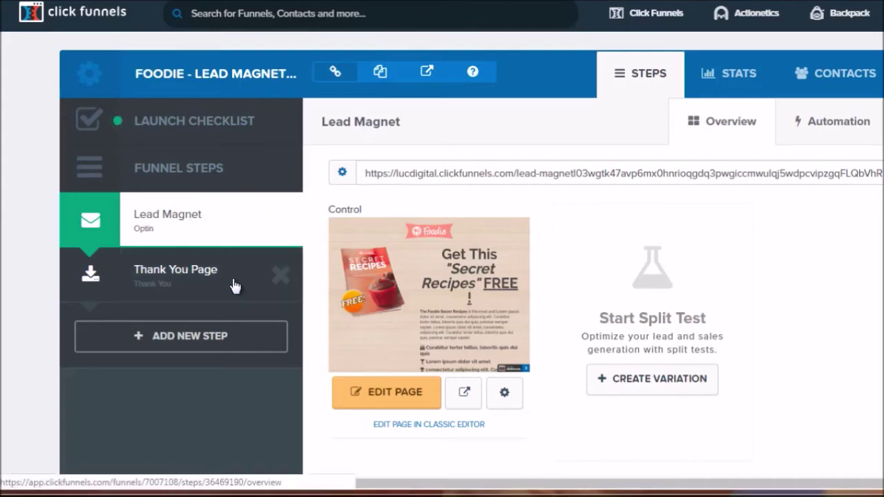
# Step: Switch to the text editor holding the Facebook Pixel code and insert an empty line below the PageView track line
pyautogui.hotkey('alt', 'Tab')
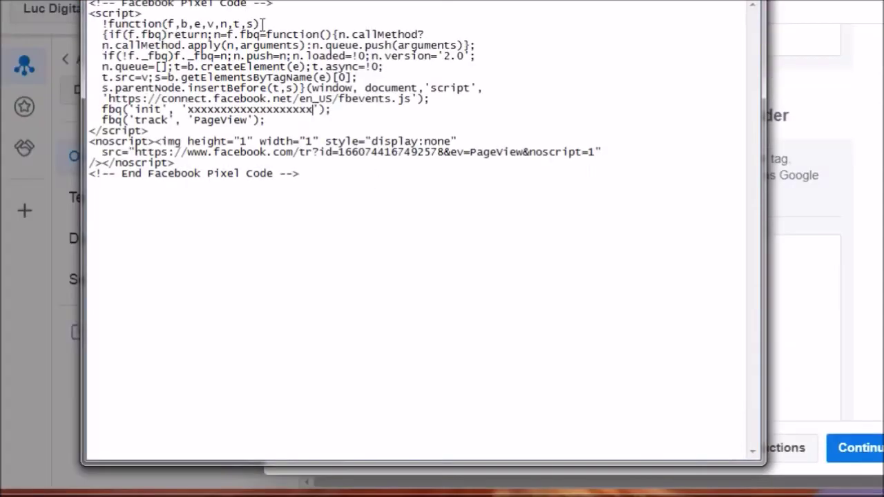
pyautogui.moveTo(415, 0); pyautogui.dragTo(506, 0)
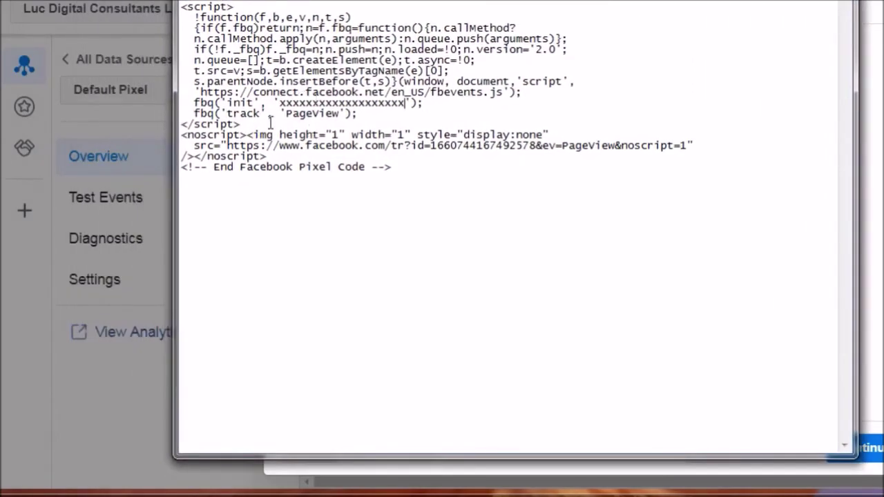
pyautogui.moveTo(278, 102); pyautogui.dragTo(405, 103)
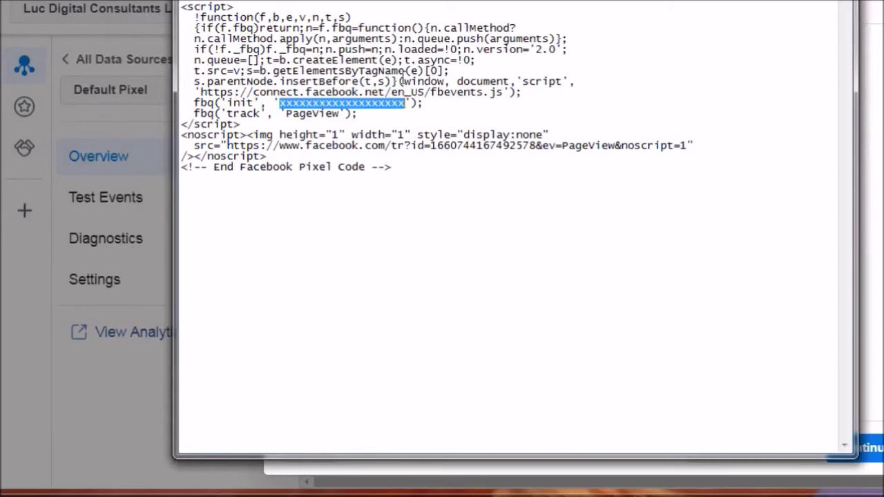
pyautogui.click(389, 116)
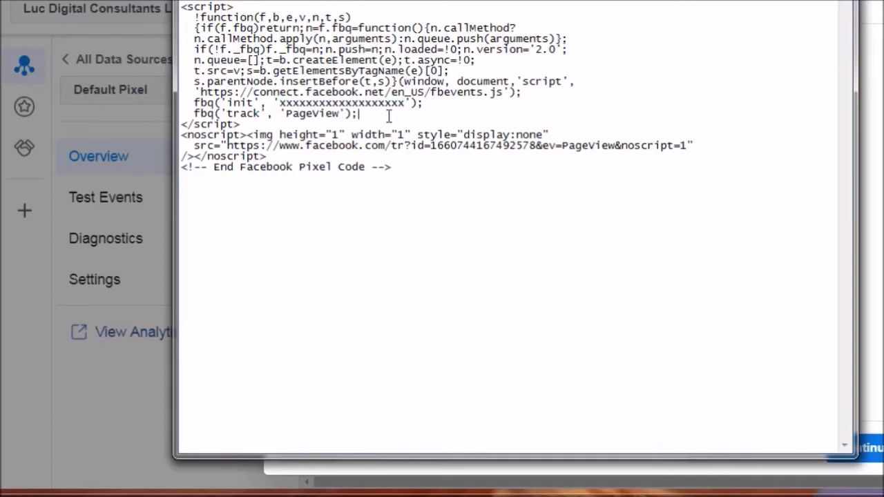
pyautogui.press('Return')
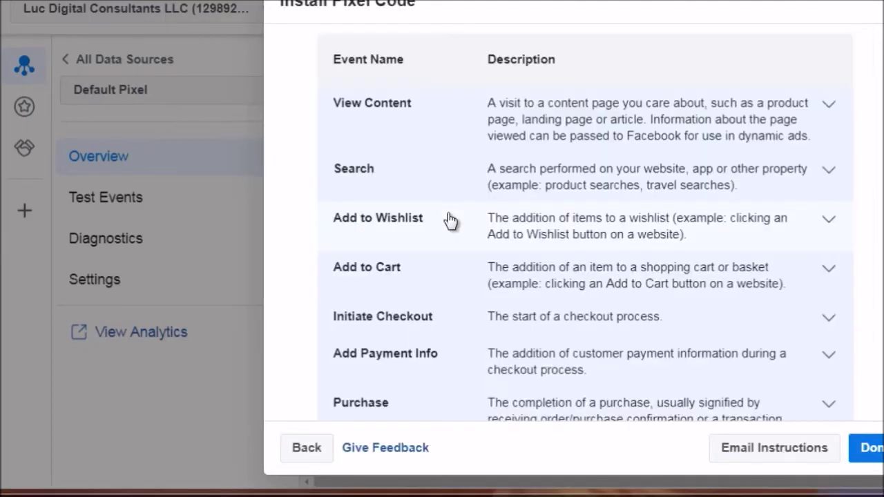
# Step: Expand the View Content event in the pixel installation dialog and copy its page-load event code
pyautogui.click(465, 118)
pyautogui.scroll(-1, 469, 125)
pyautogui.scroll(-9, 469, 124)
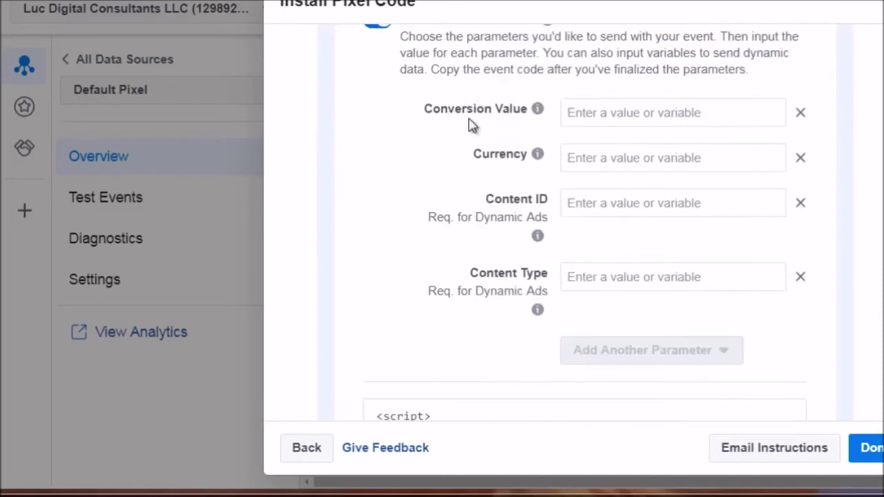
pyautogui.moveTo(407, 118)
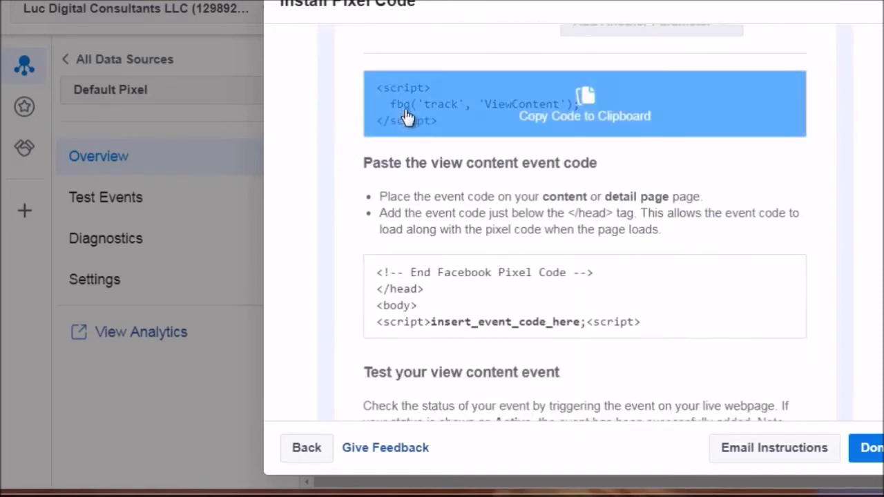
pyautogui.click(562, 113)
# Step: Paste the ViewContent event script below the end of the pixel code in the text editor, followed by empty lines
pyautogui.hotkey('alt', 'Tab')
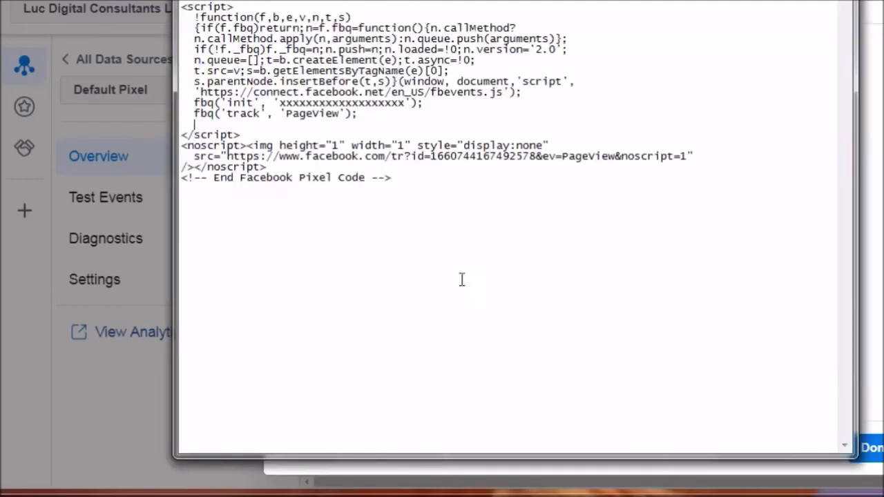
pyautogui.press('Return')
pyautogui.press('Return')
pyautogui.press('Return')
pyautogui.hotkey('ctrl', 'v')
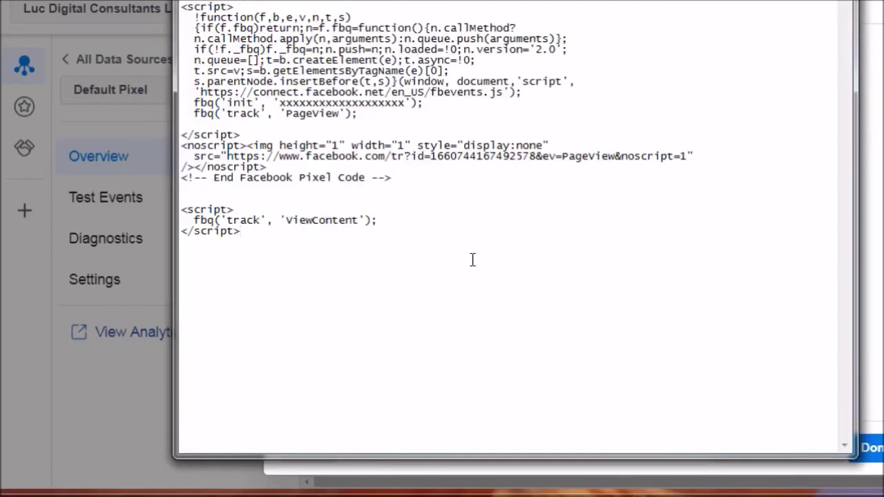
pyautogui.press('Return')
pyautogui.press('Return')
pyautogui.press('Return')
# Step: Back in the pixel installation dialog, collapse View Content, check the Ecommerce and Retail events and change the event category to Education
pyautogui.hotkey('alt', 'Tab')
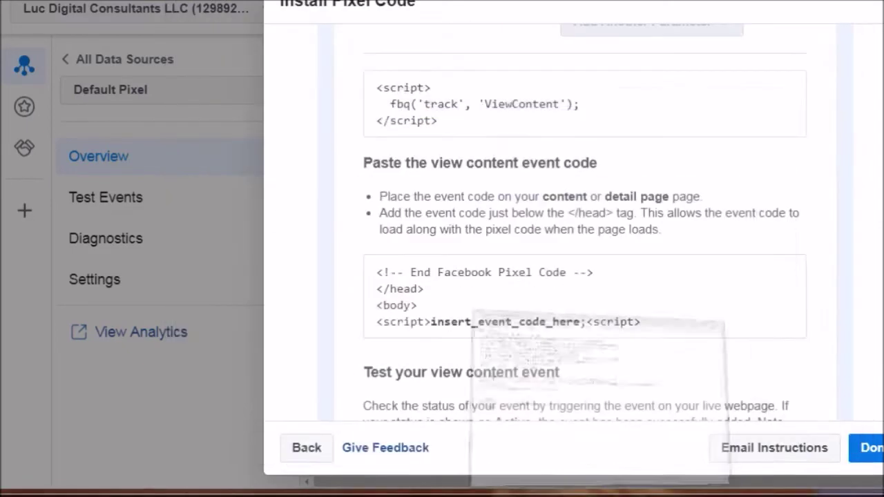
pyautogui.scroll(6, 349, 187)
pyautogui.scroll(6, 348, 186)
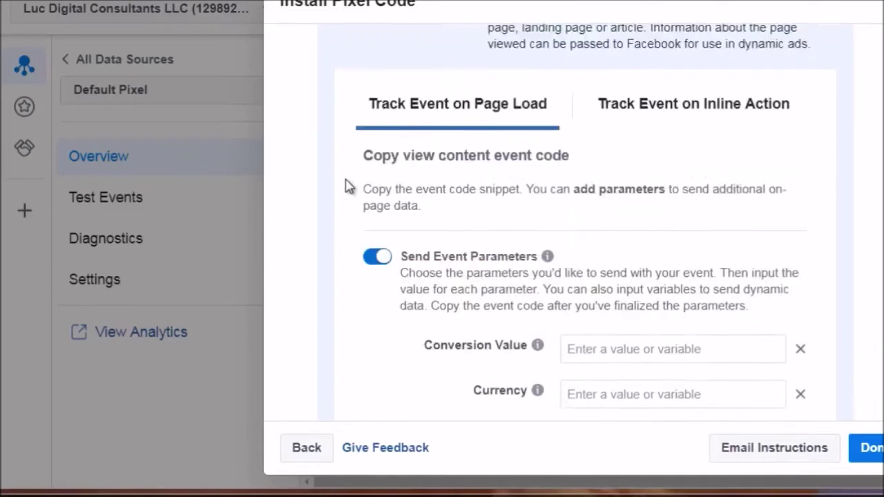
pyautogui.scroll(-1, 351, 258)
pyautogui.click(390, 283)
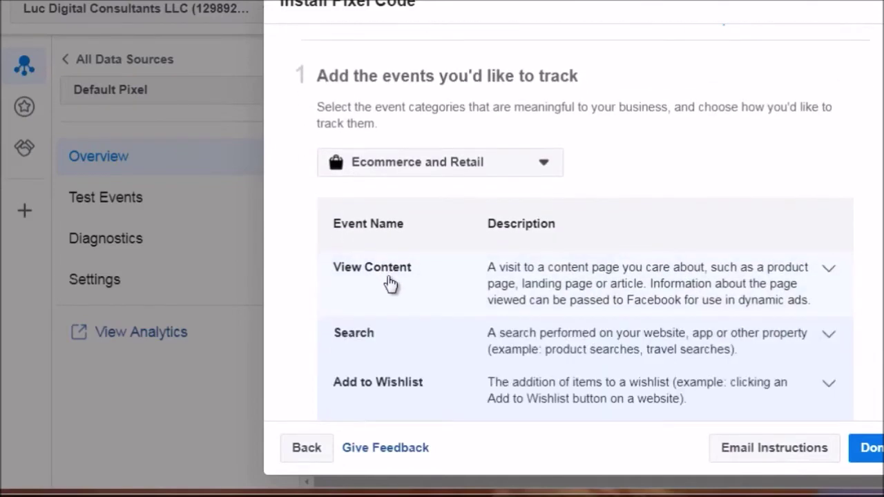
pyautogui.scroll(-7, 390, 283)
pyautogui.scroll(-4, 391, 283)
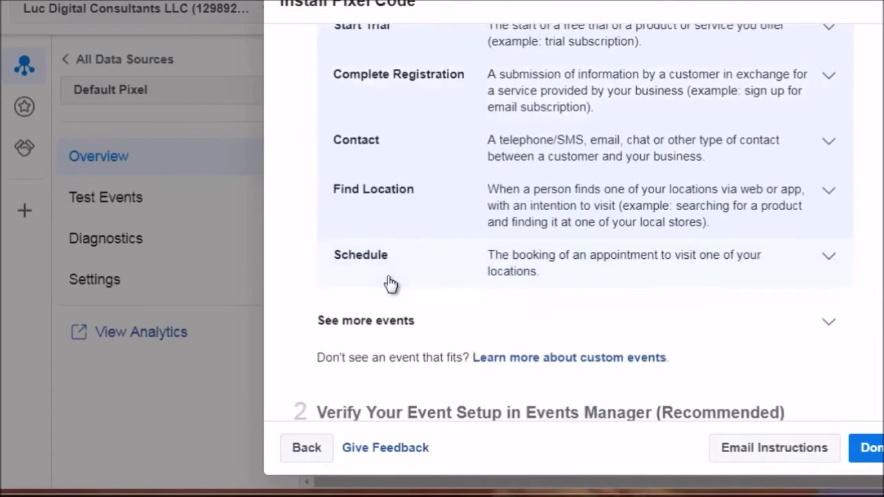
pyautogui.scroll(10, 302, 198)
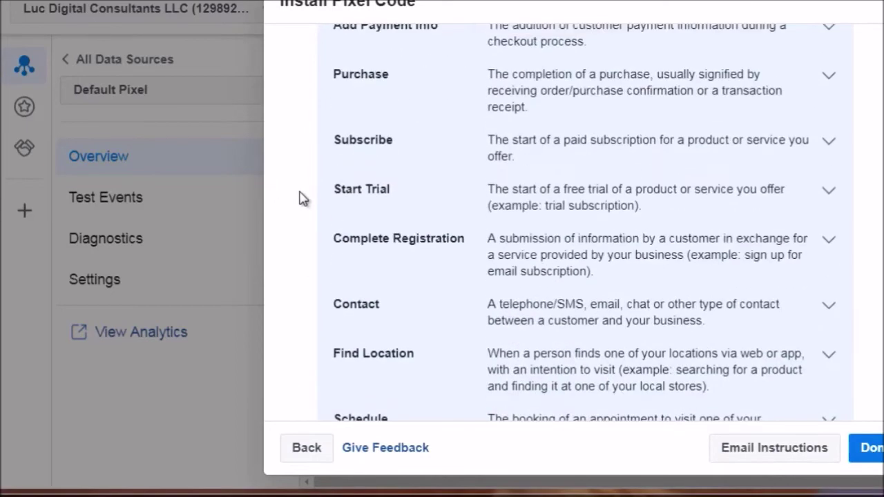
pyautogui.scroll(1, 302, 198)
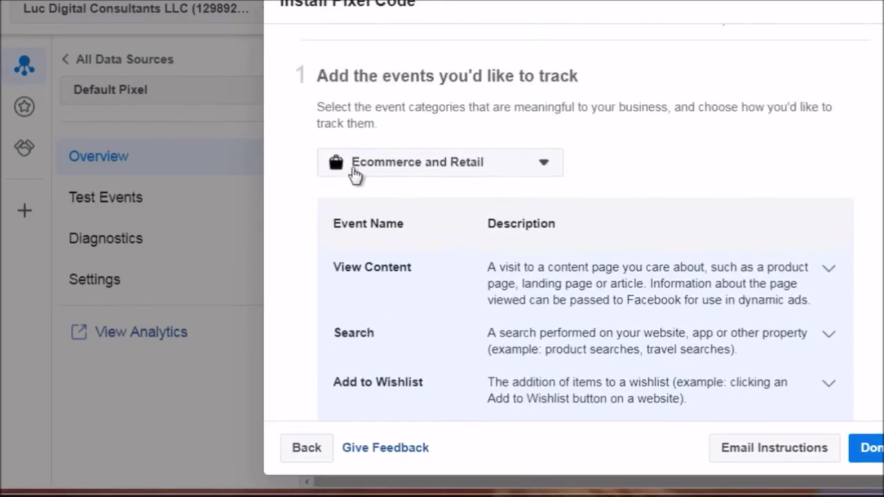
pyautogui.click(357, 173)
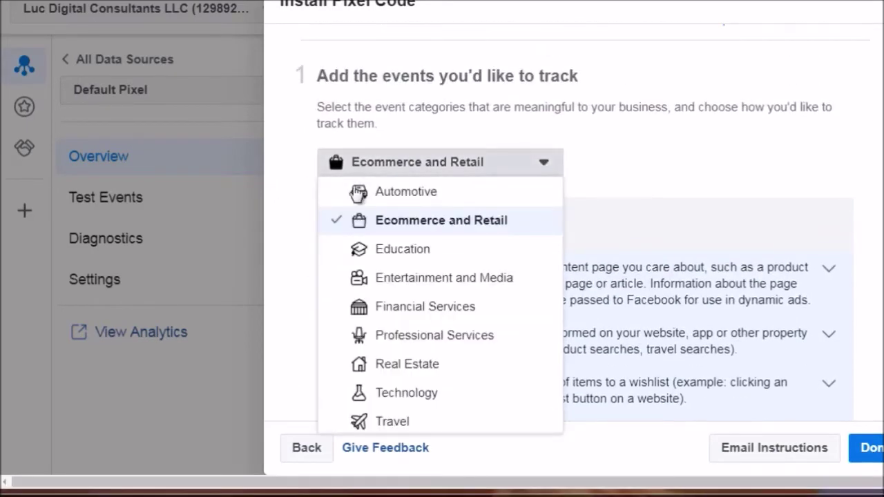
pyautogui.click(361, 249)
# Step: Copy the Lead event's page-load code and paste it below the ViewContent script in the text editor
pyautogui.scroll(-6, 299, 254)
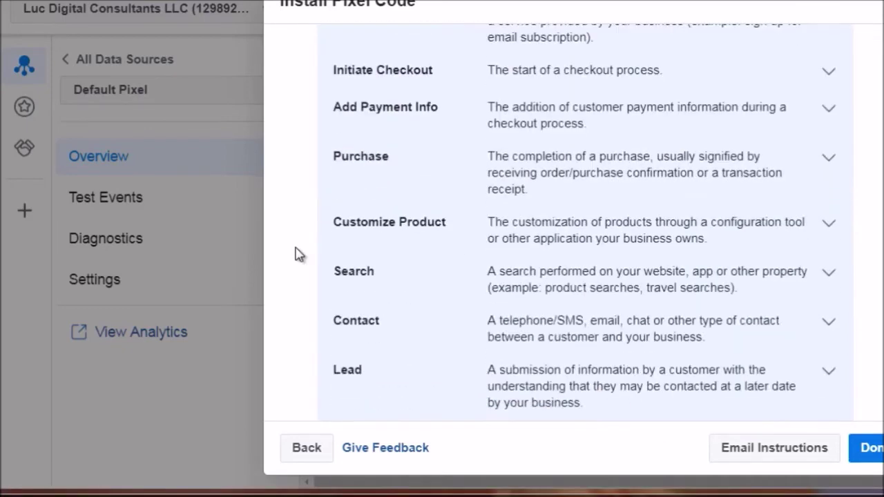
pyautogui.scroll(-3, 299, 254)
pyautogui.click(359, 228)
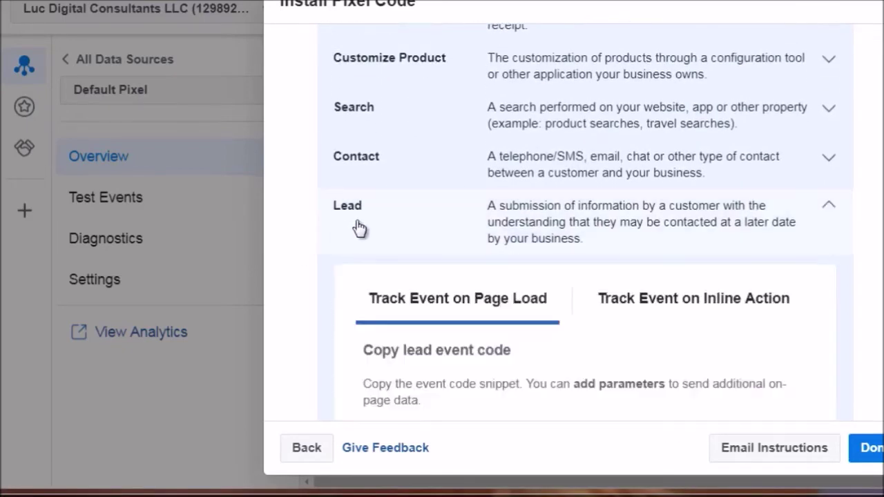
pyautogui.scroll(-9, 359, 229)
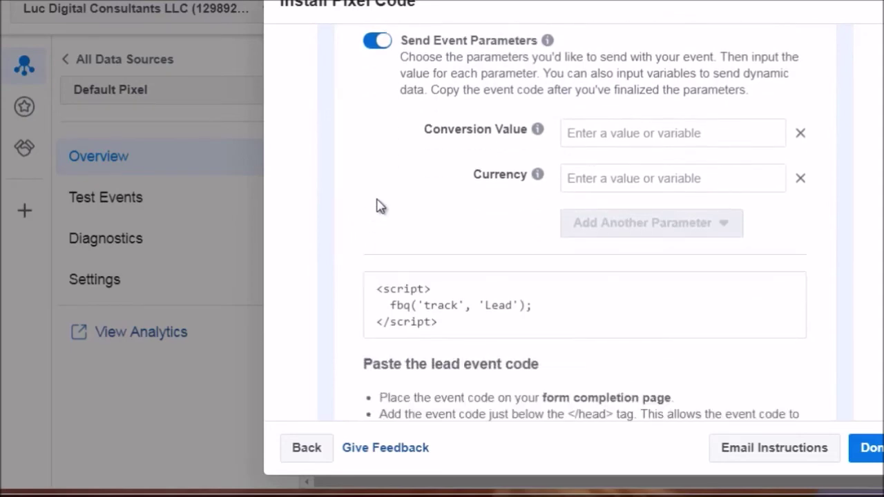
pyautogui.click(443, 223)
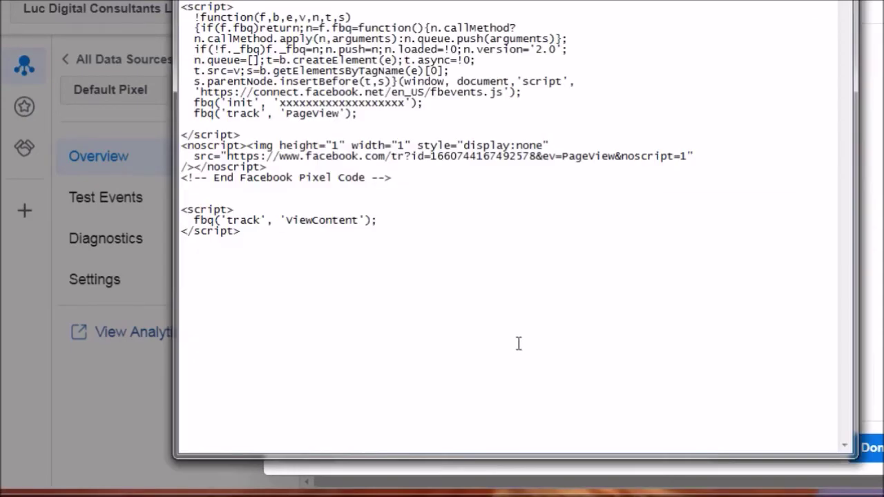
pyautogui.hotkey('ctrl', 'v')
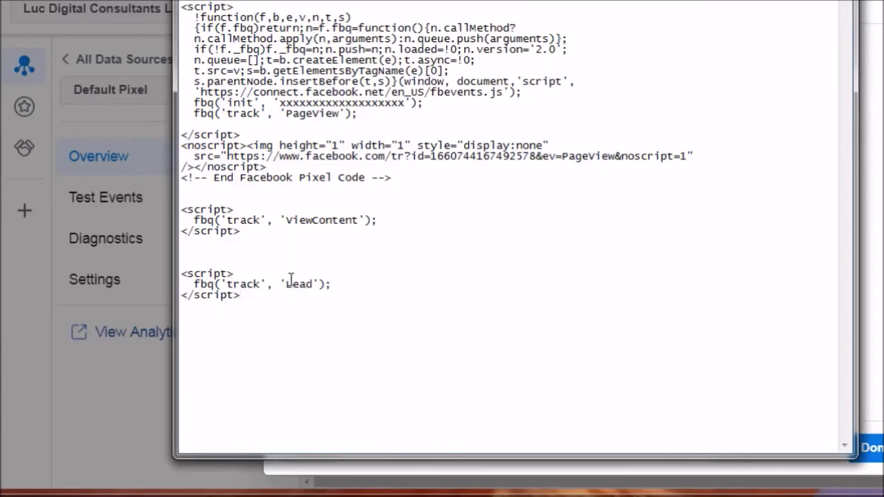
# Step: Add two empty lines between the base pixel code and the ViewContent script
pyautogui.click(239, 202)
pyautogui.press('Return')
pyautogui.press('Return')
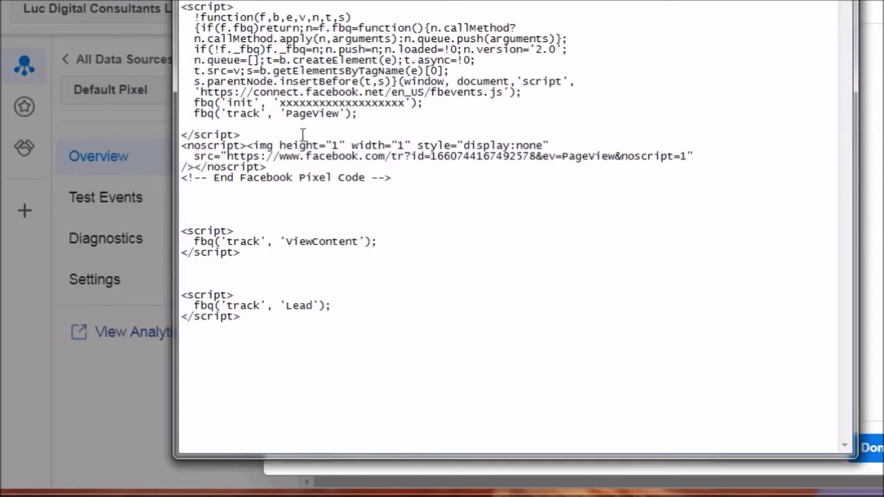
pyautogui.click(403, 176)
pyautogui.moveTo(404, 176); pyautogui.dragTo(359, 0)
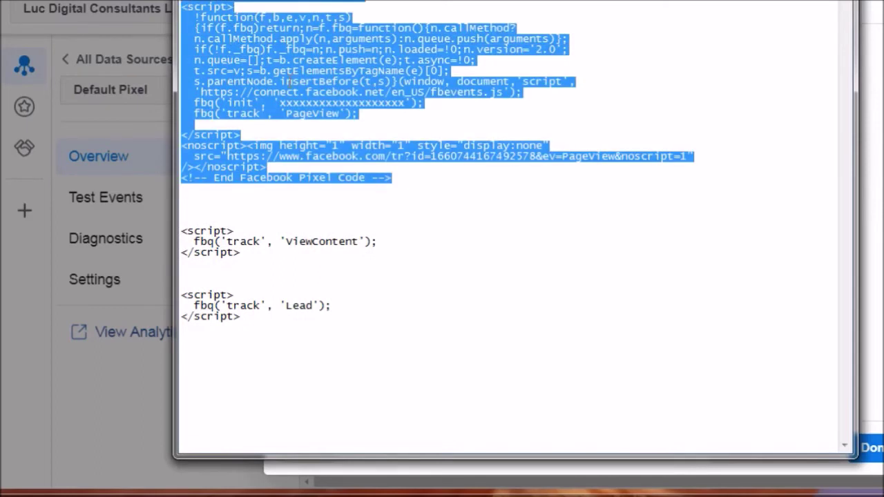
pyautogui.click(332, 177)
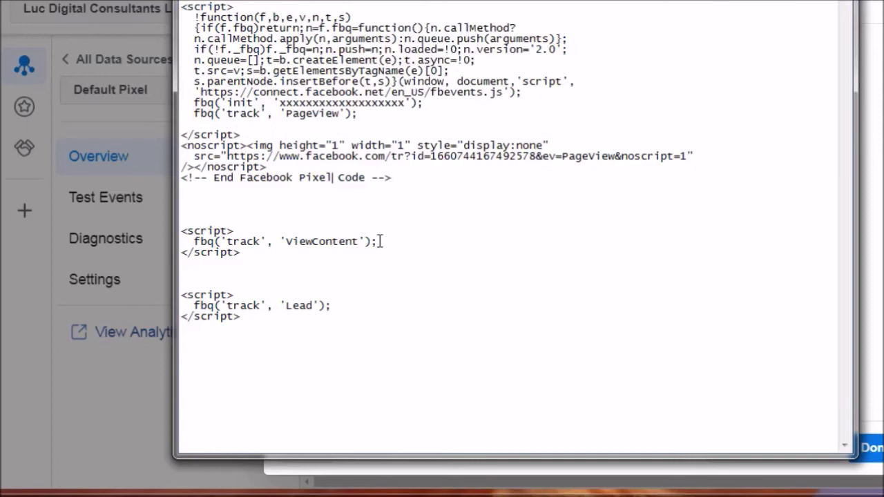
# Step: Delete the opening and closing script tags around the ViewContent track line in the text editor
pyautogui.moveTo(236, 232); pyautogui.dragTo(181, 231)
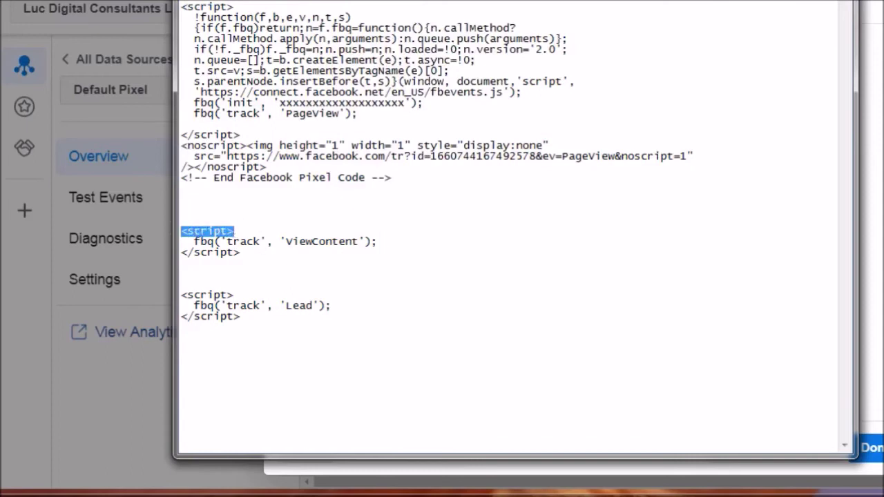
pyautogui.press('Delete')
pyautogui.moveTo(239, 252); pyautogui.dragTo(181, 252)
pyautogui.press('Delete')
# Step: Move the ViewContent track line into the base pixel script directly below the PageView line, leaving no blank line after it
pyautogui.moveTo(385, 242); pyautogui.dragTo(197, 248)
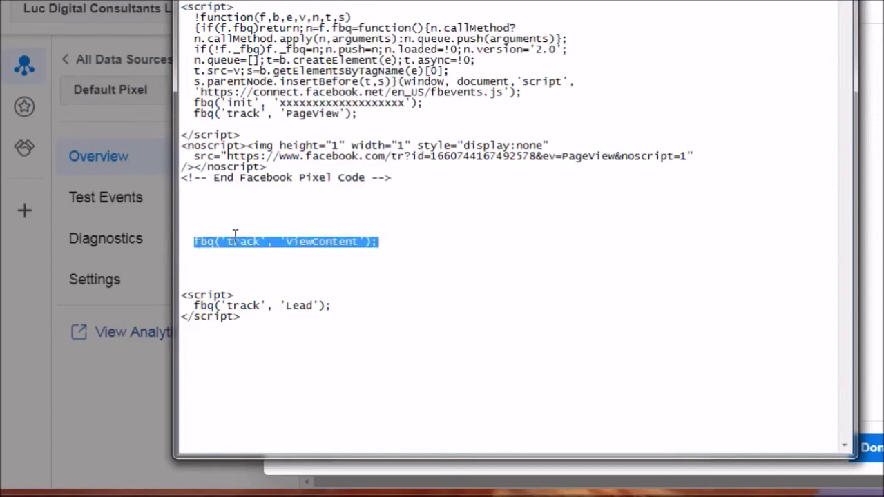
pyautogui.hotkey('ctrl', 'x')
pyautogui.click(382, 117)
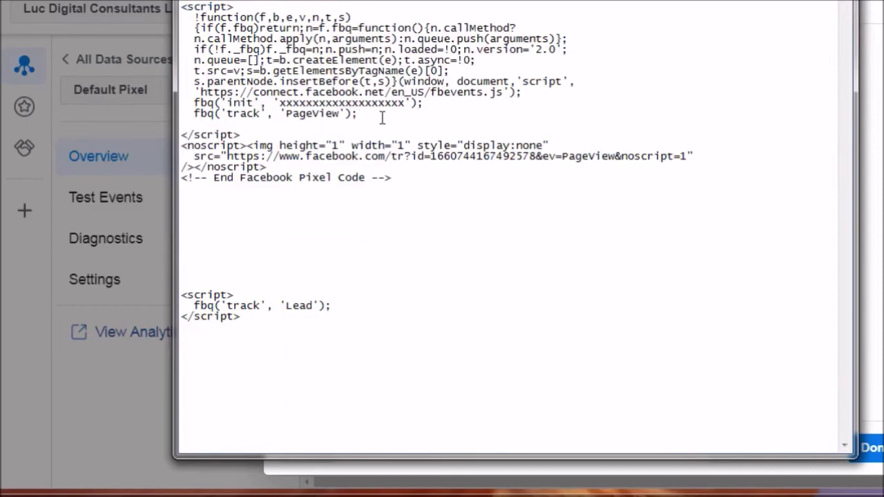
pyautogui.press('Return')
pyautogui.hotkey('ctrl', 'v')
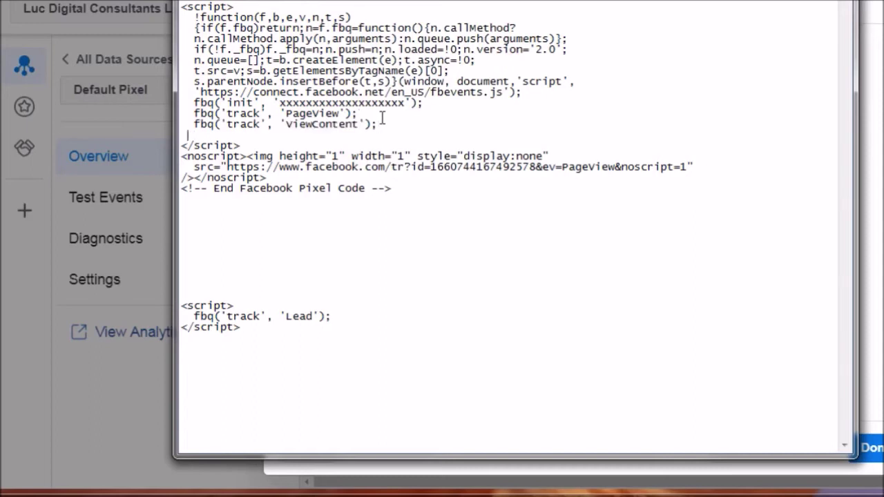
pyautogui.press('BackSpace')
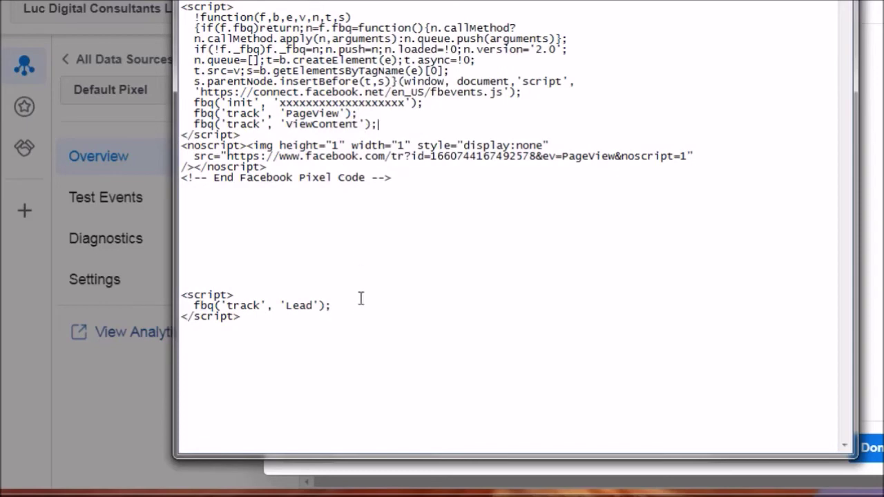
# Step: Duplicate the complete Facebook Pixel code below the original, above the Lead script, and add an empty line after it
pyautogui.moveTo(411, 177); pyautogui.dragTo(182, 4)
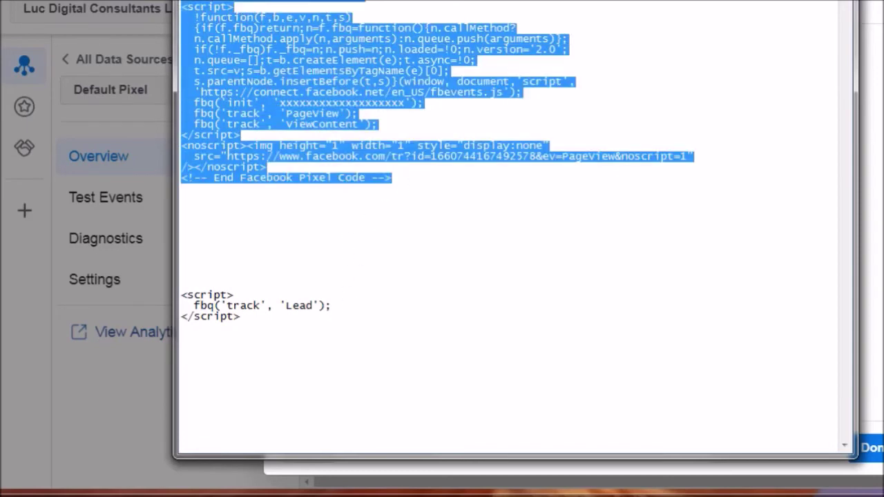
pyautogui.hotkey('ctrl', 'c')
pyautogui.click(225, 231)
pyautogui.hotkey('ctrl', 'v')
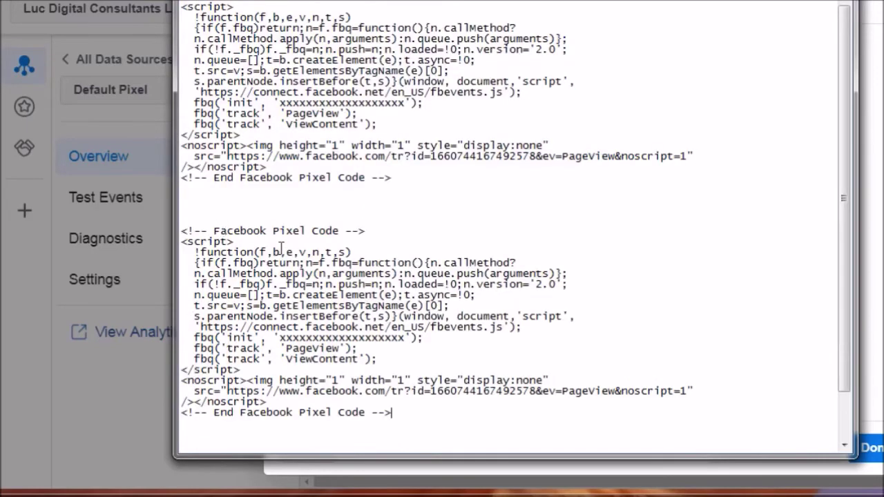
pyautogui.scroll(-2, 288, 253)
pyautogui.press('Return')
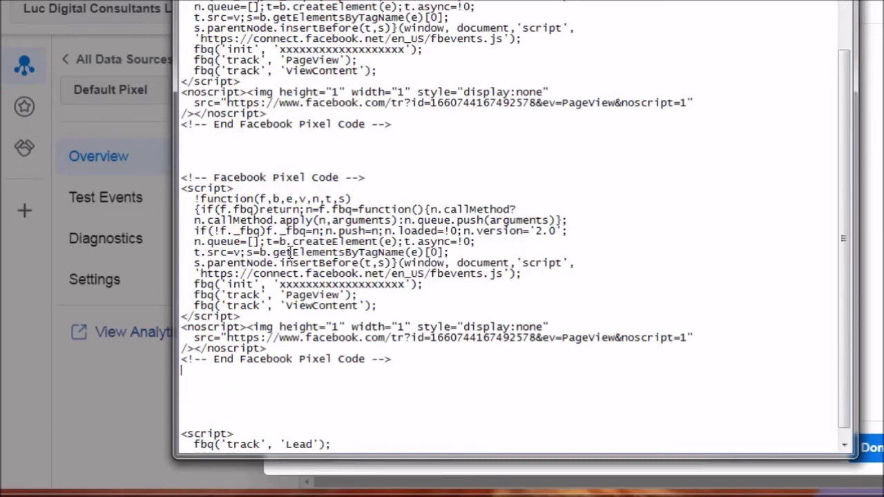
# Step: Replace the ViewContent line in the second pixel code with the Lead track line and delete the leftover empty script tags
pyautogui.scroll(-1, 291, 253)
pyautogui.moveTo(332, 434); pyautogui.dragTo(194, 435)
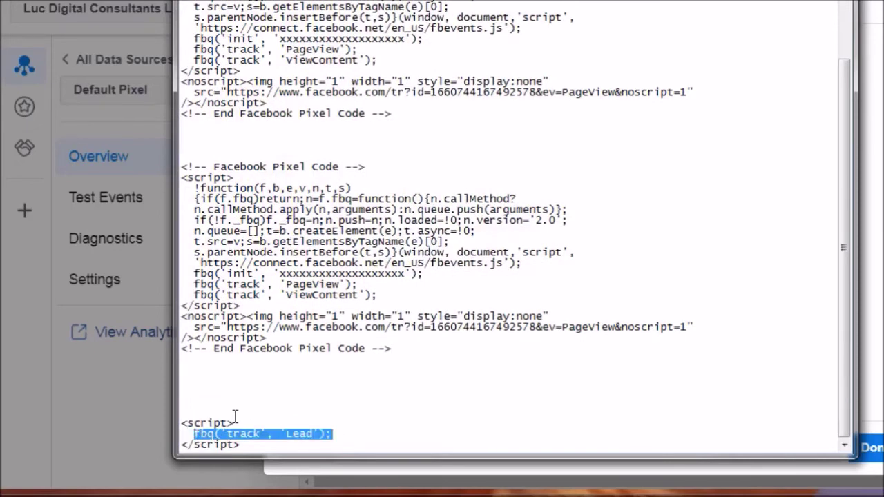
pyautogui.hotkey('ctrl', 'x')
pyautogui.moveTo(379, 296); pyautogui.dragTo(194, 296)
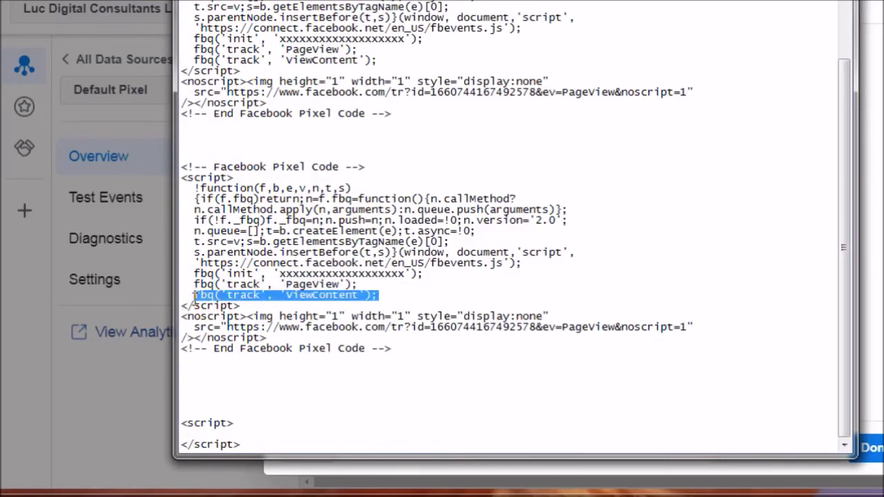
pyautogui.hotkey('ctrl', 'v')
pyautogui.click(240, 392)
pyautogui.hotkey('ctrl', 'shift', 'End')
pyautogui.press('Delete')
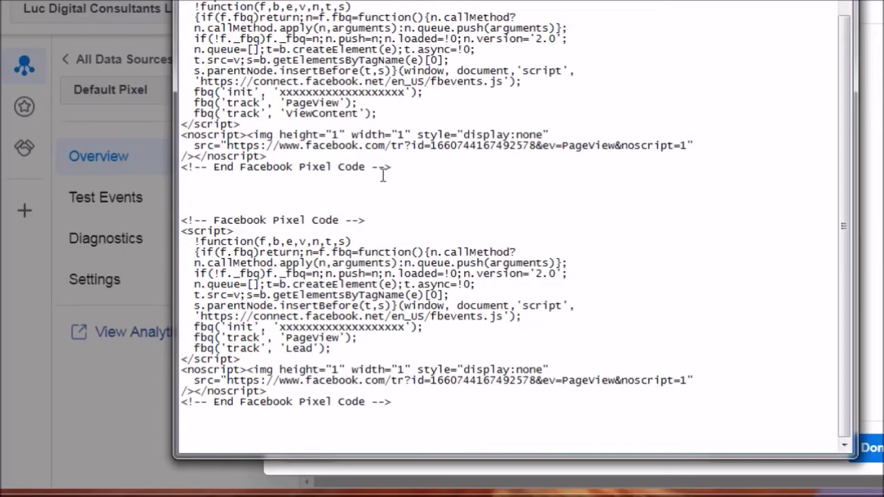
# Step: Copy the pixel code containing ViewContent and paste it into the header tracking code of the opt-in page in ClickFunnels
pyautogui.moveTo(405, 166); pyautogui.dragTo(228, 3)
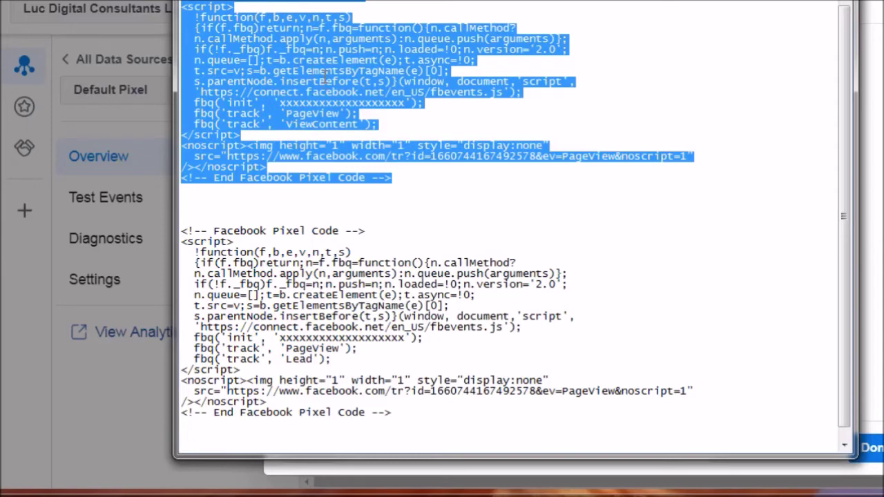
pyautogui.rightClick(311, 68)
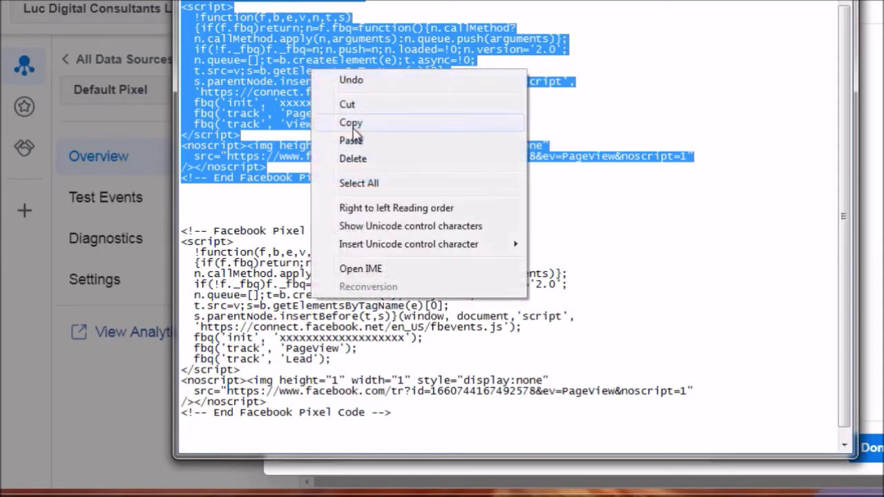
pyautogui.click(353, 123)
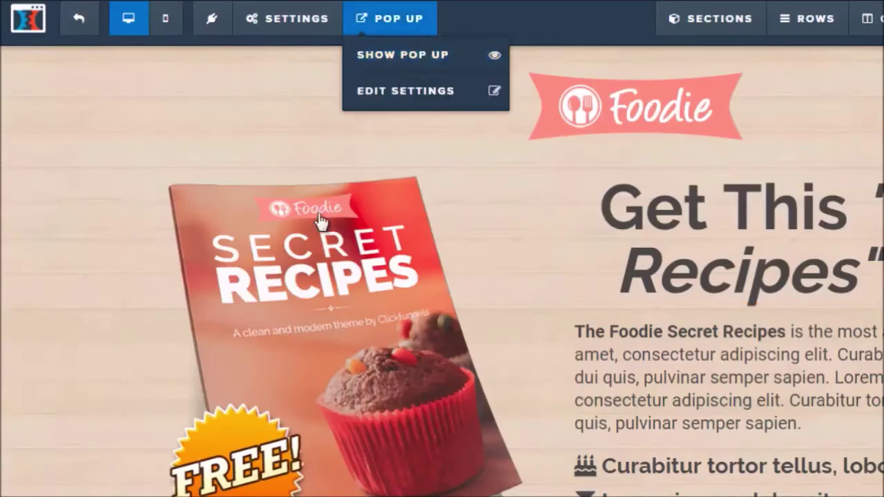
pyautogui.moveTo(284, 20)
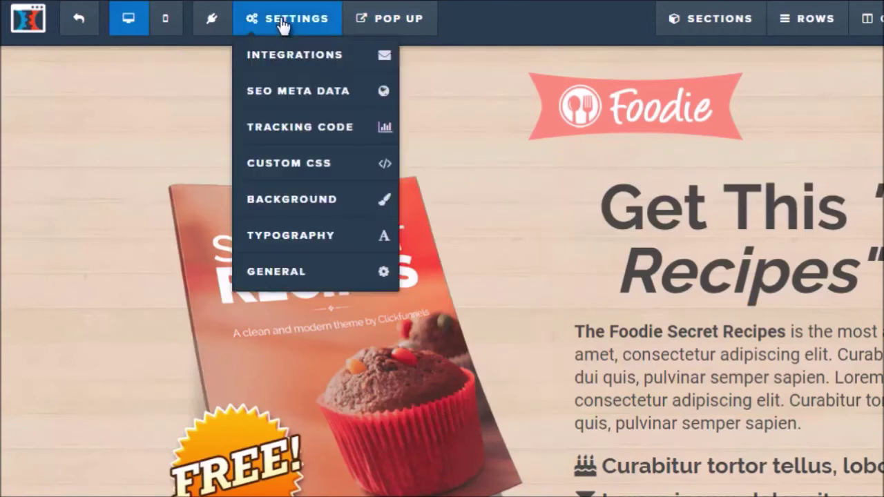
pyautogui.click(293, 130)
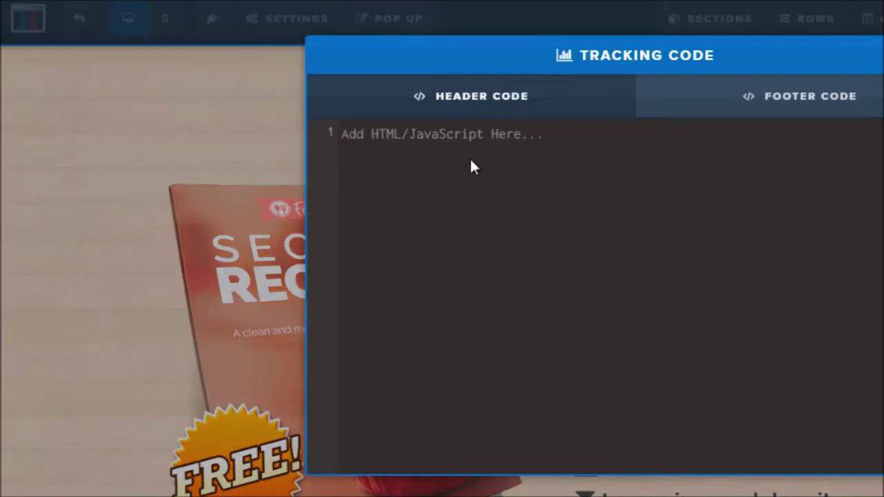
pyautogui.rightClick(467, 137)
pyautogui.click(526, 245)
pyautogui.scroll(1, 439, 261)
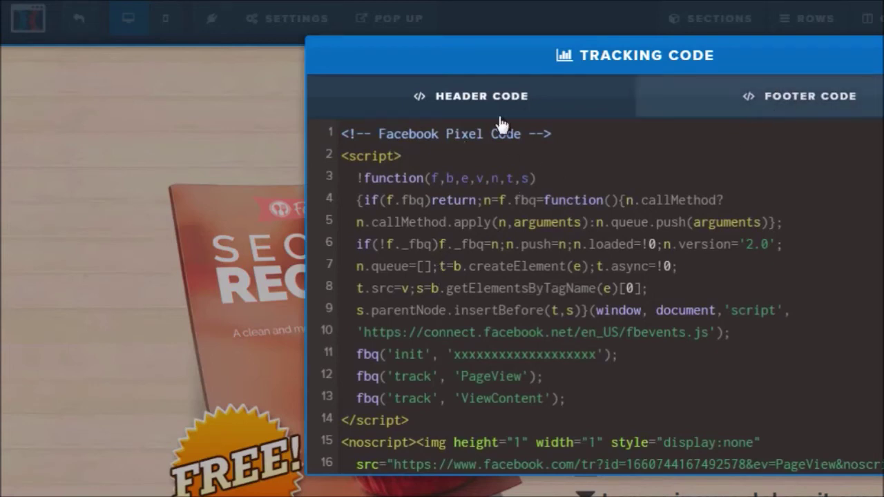
pyautogui.press('Escape')
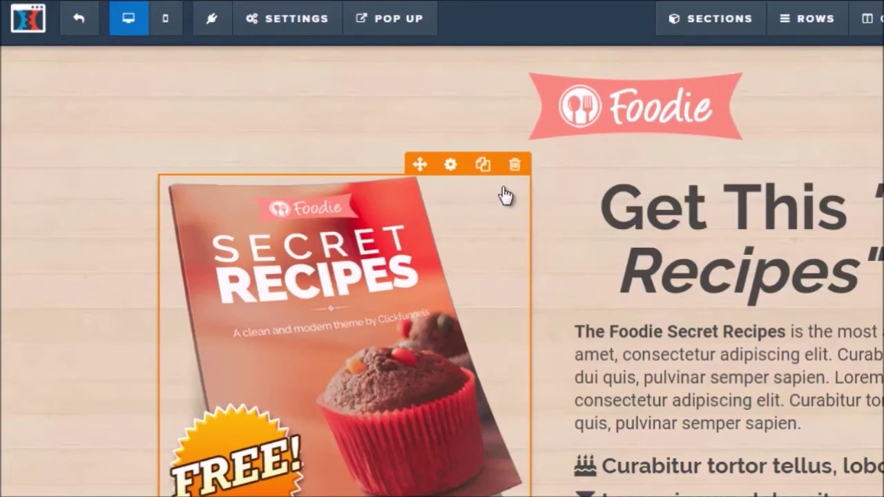
# Step: Switch back to Notepad, copy the second pixel code containing the Lead event, and minimize the text editor
pyautogui.hotkey('alt', 'Tab')
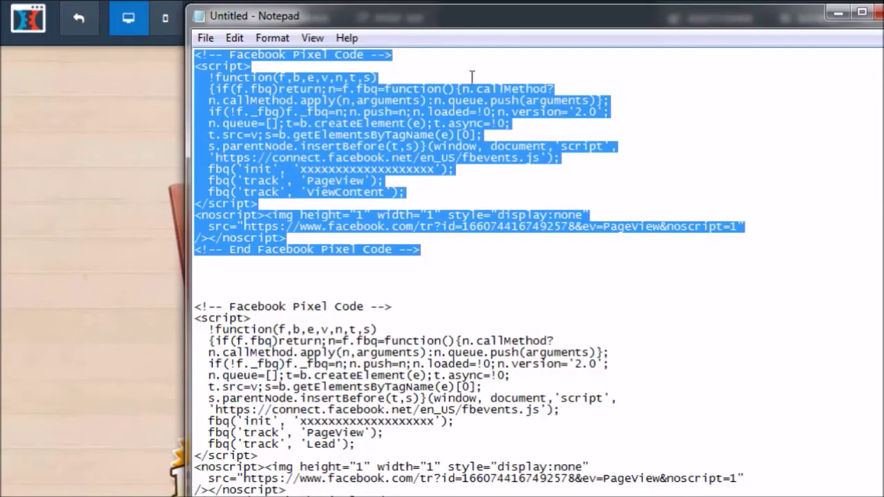
pyautogui.scroll(-1, 442, 373)
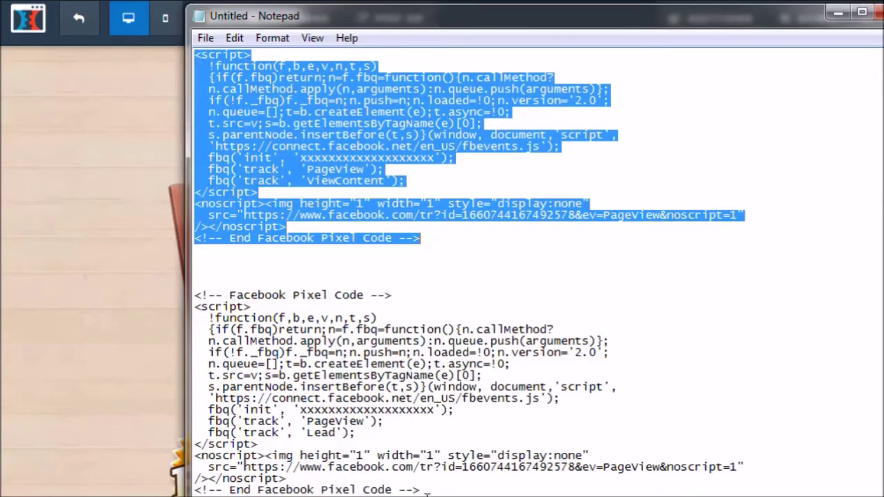
pyautogui.moveTo(427, 492); pyautogui.dragTo(179, 297)
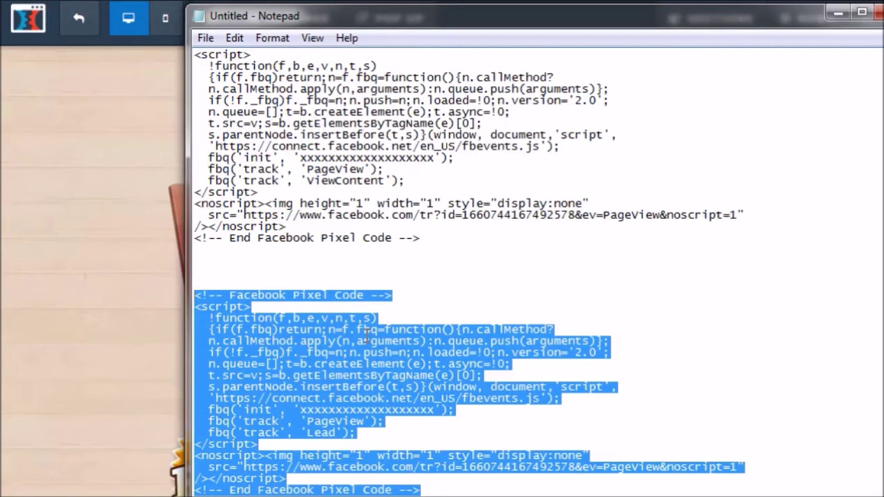
pyautogui.rightClick(357, 366)
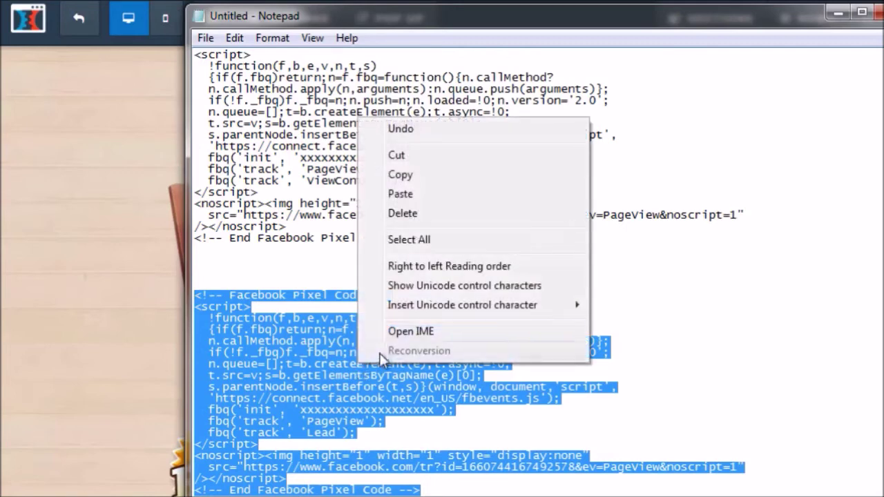
pyautogui.click(423, 178)
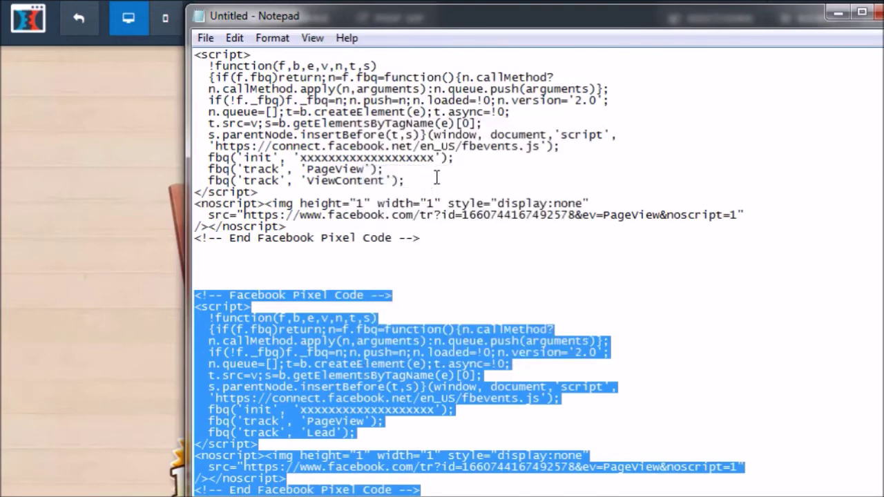
pyautogui.click(840, 15)
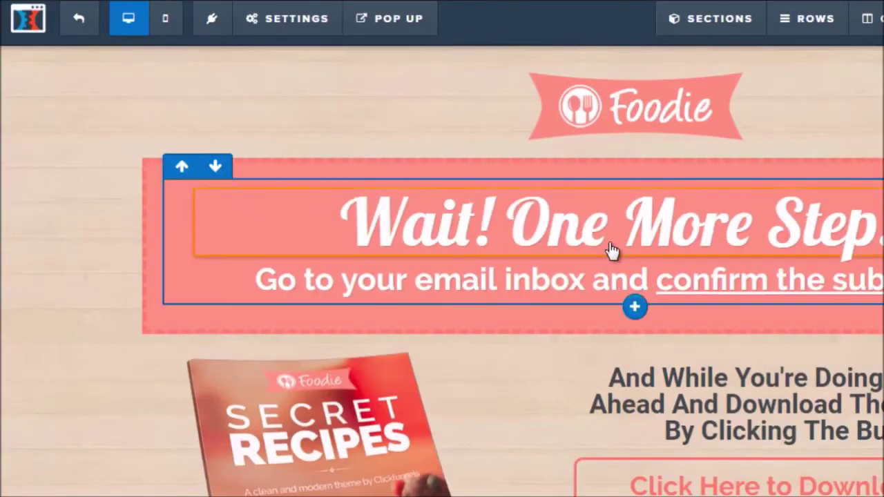
# Step: Paste the Lead pixel code into the header tracking code of the "Wait! One More Step" page in ClickFunnels
pyautogui.scroll(-3, 612, 250)
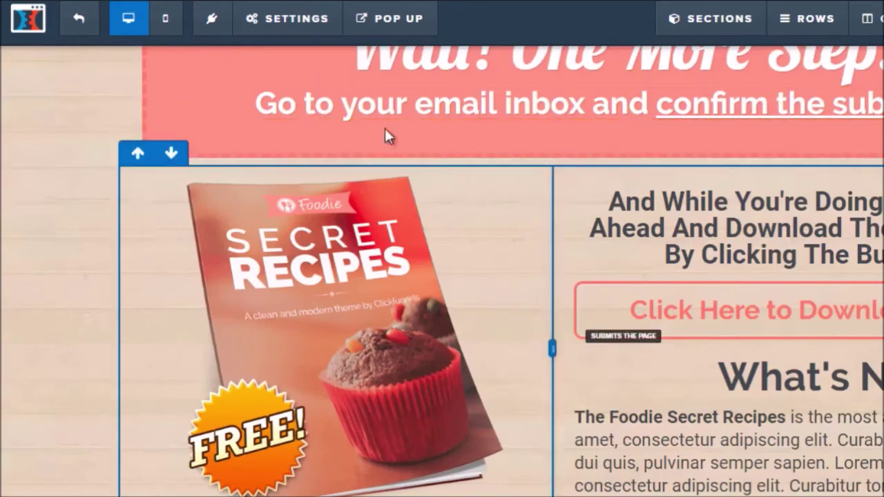
pyautogui.scroll(1, 591, 129)
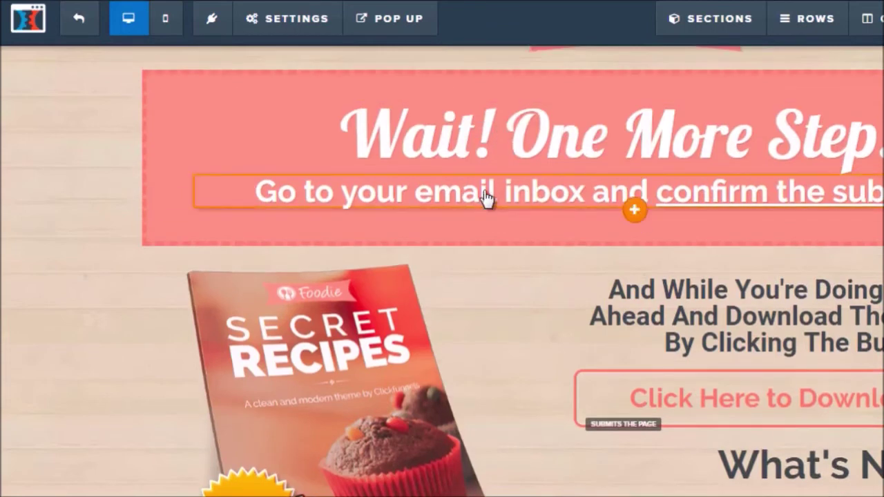
pyautogui.scroll(-2, 487, 198)
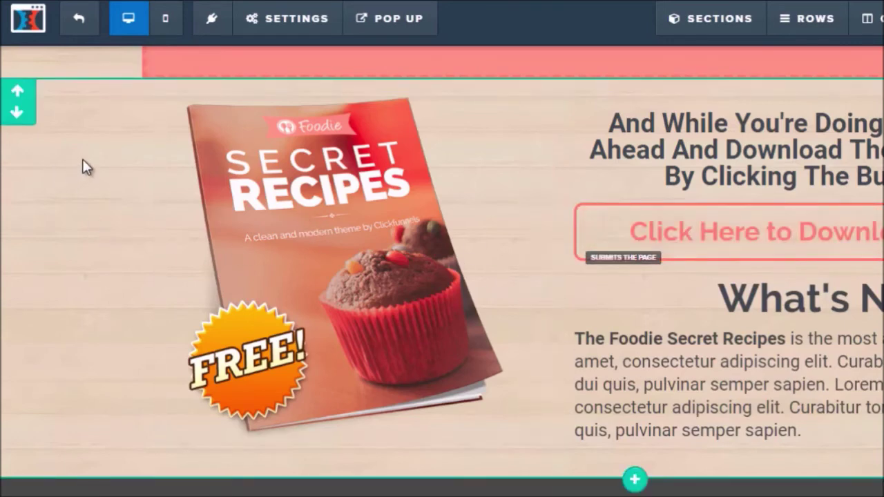
pyautogui.scroll(1, 82, 159)
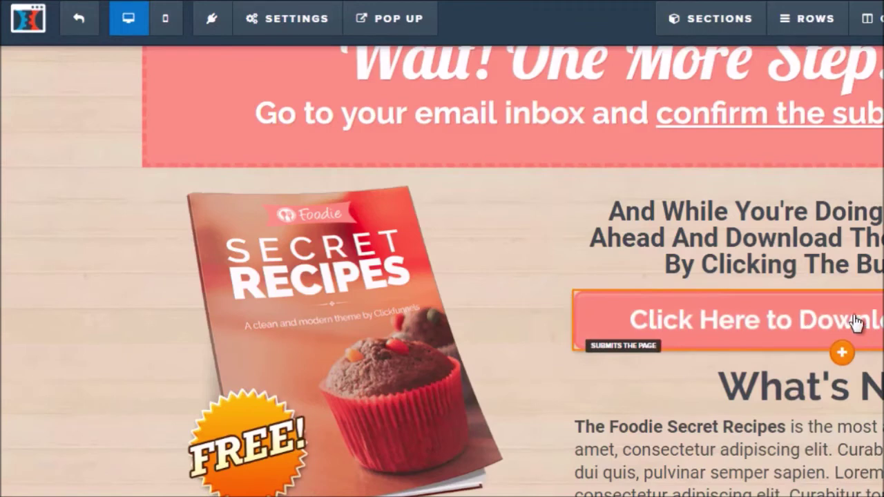
pyautogui.moveTo(306, 27)
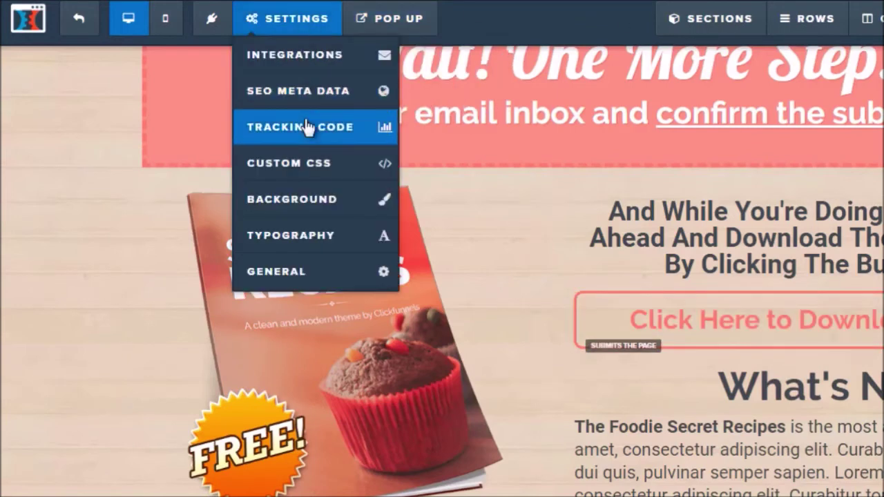
pyautogui.click(325, 132)
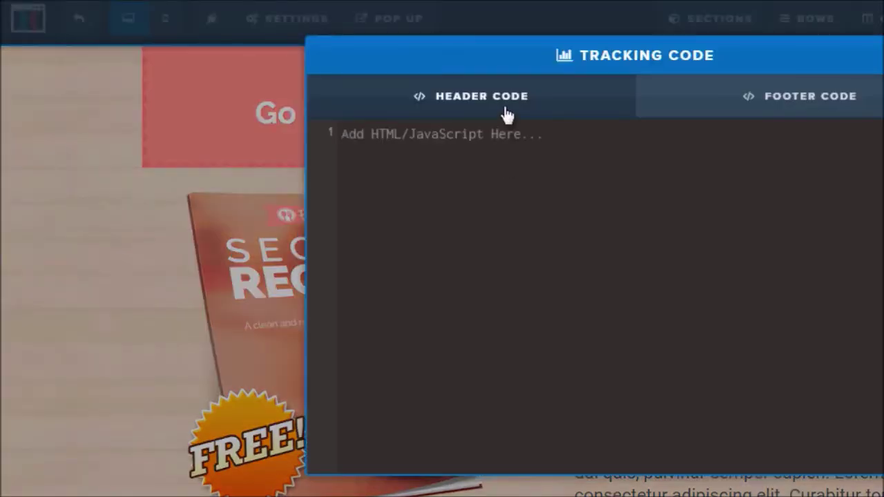
pyautogui.rightClick(464, 140)
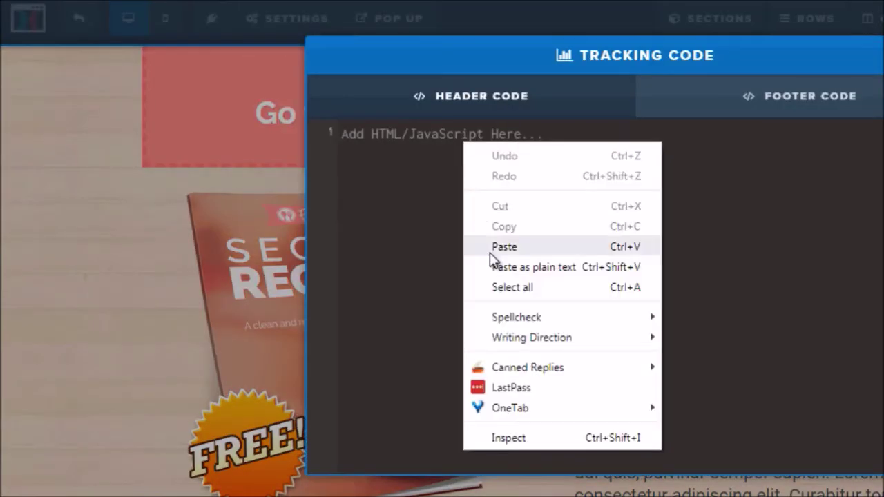
pyautogui.click(490, 248)
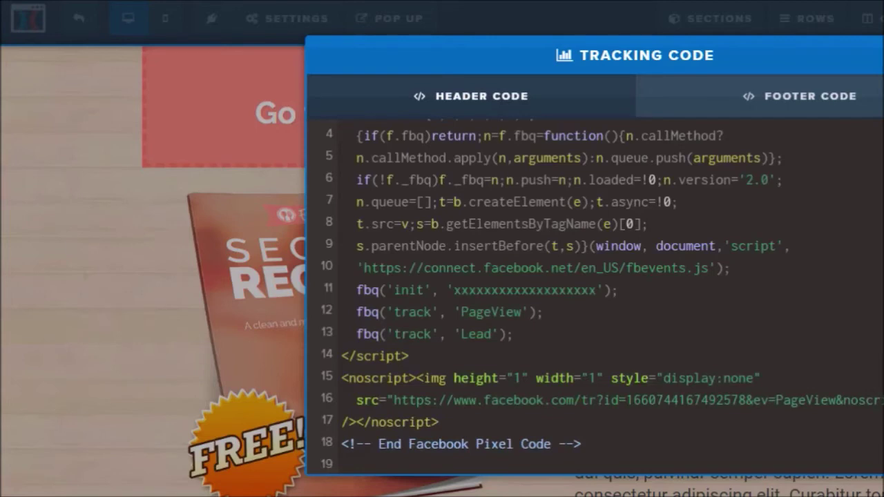
pyautogui.press('Escape')
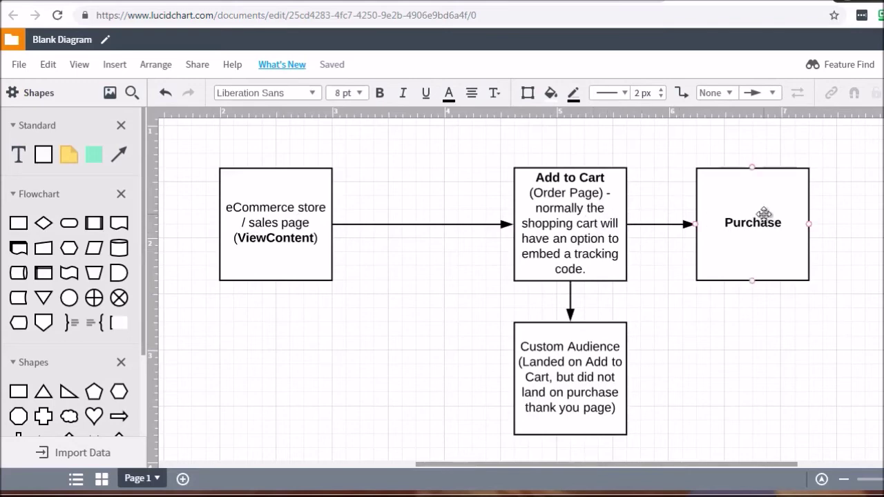
# Step: Select the Custom Audience box and the Purchase box in turn in the Lucidchart eCommerce diagram
pyautogui.click(567, 375)
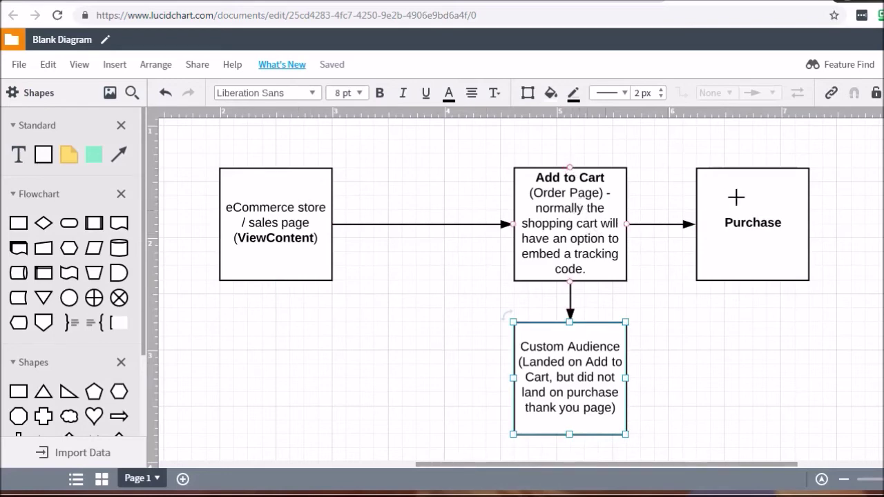
pyautogui.click(792, 215)
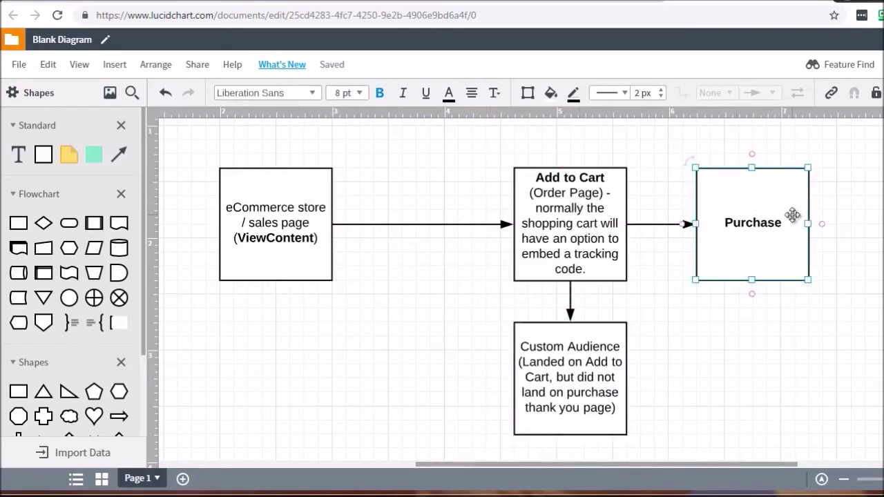
# Step: Select the eCommerce store / sales page box with the ViewContent event in the diagram to review it
pyautogui.click(791, 304)
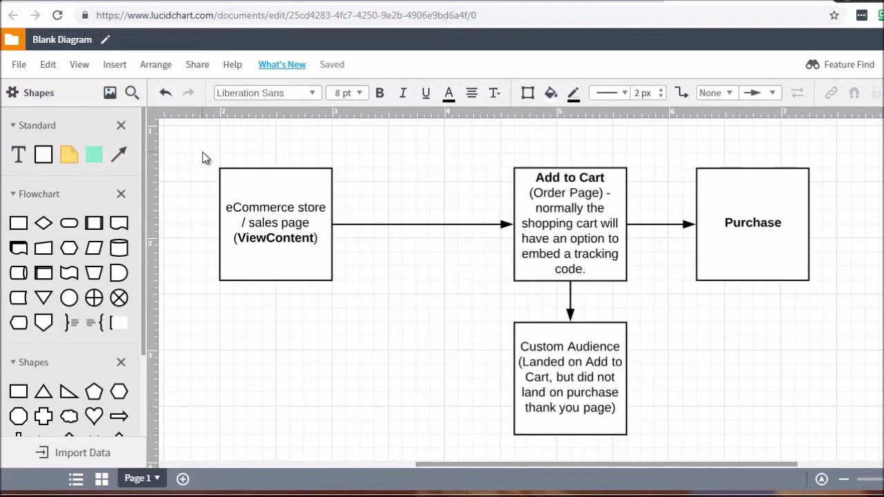
pyautogui.click(281, 205)
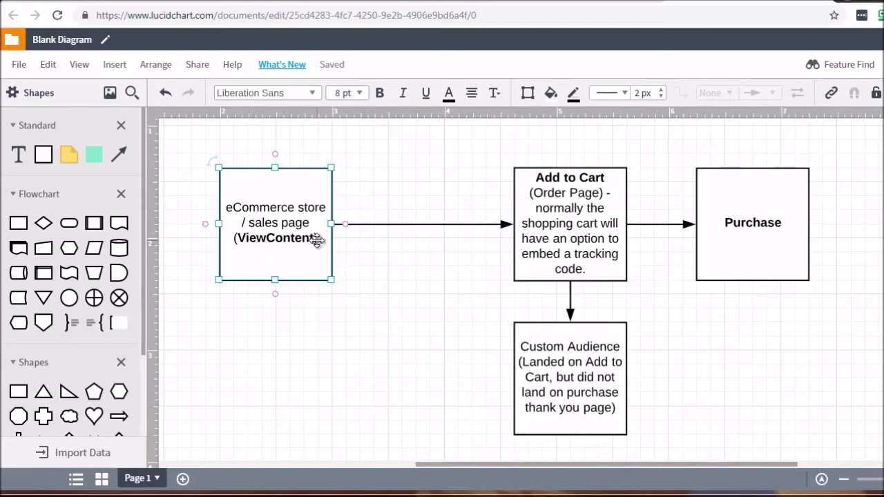
pyautogui.click(367, 199)
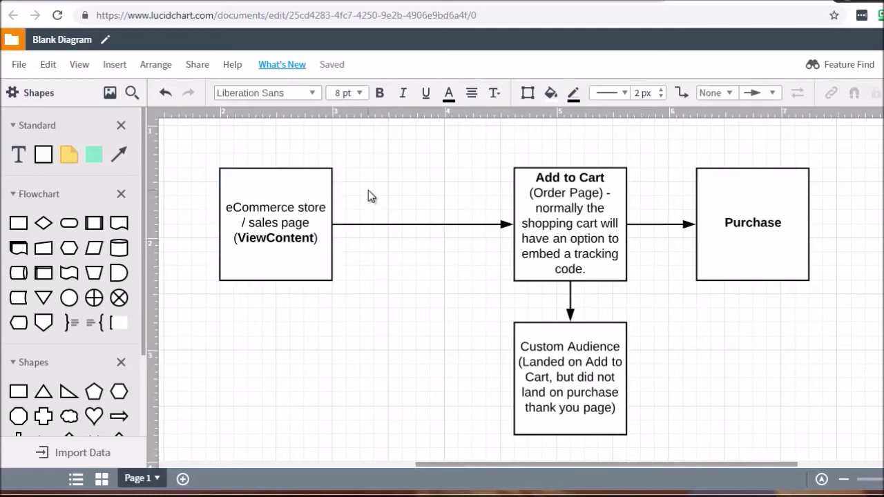
pyautogui.click(274, 208)
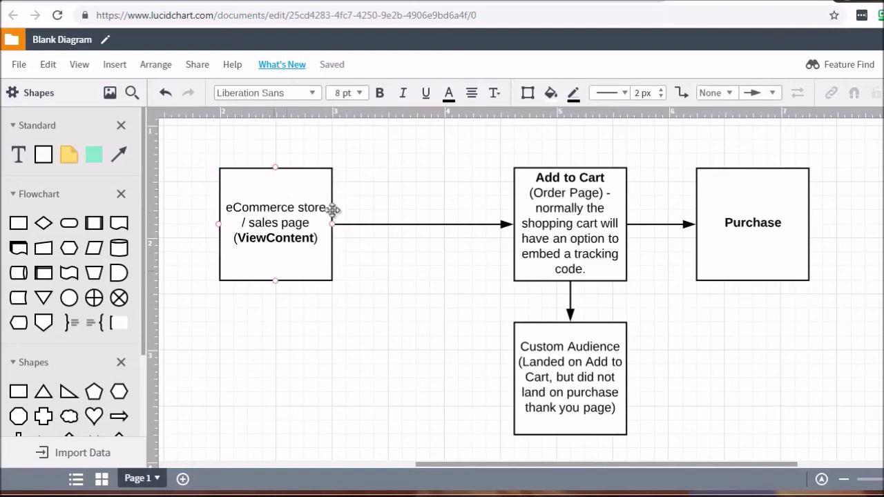
# Step: Switch to Notepad, reposition its window over the diagram, and highlight the pixel code block containing ViewContent
pyautogui.click(499, 435)
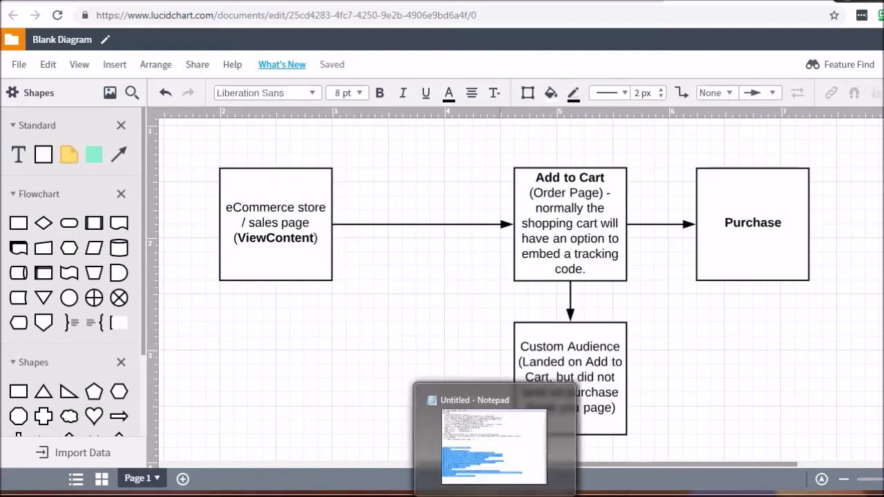
pyautogui.click(485, 492)
pyautogui.moveTo(345, 51); pyautogui.dragTo(491, 25)
pyautogui.click(418, 184)
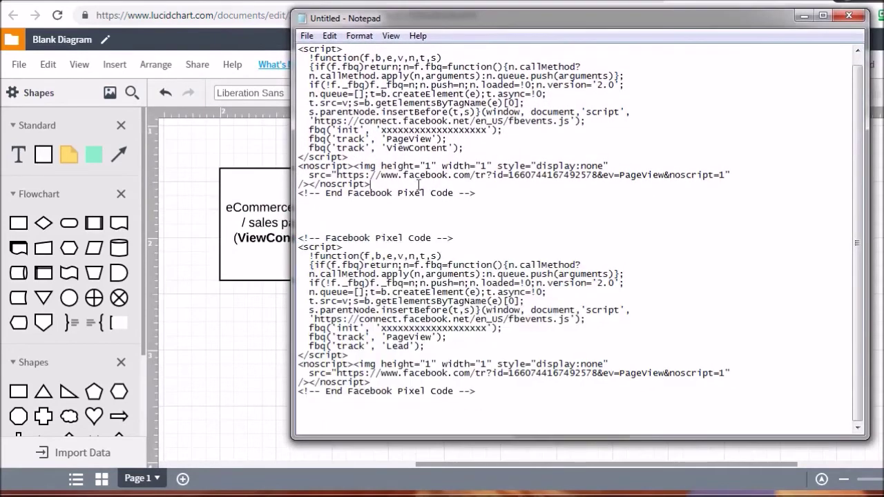
pyautogui.click(483, 192)
pyautogui.moveTo(483, 192); pyautogui.dragTo(298, 43)
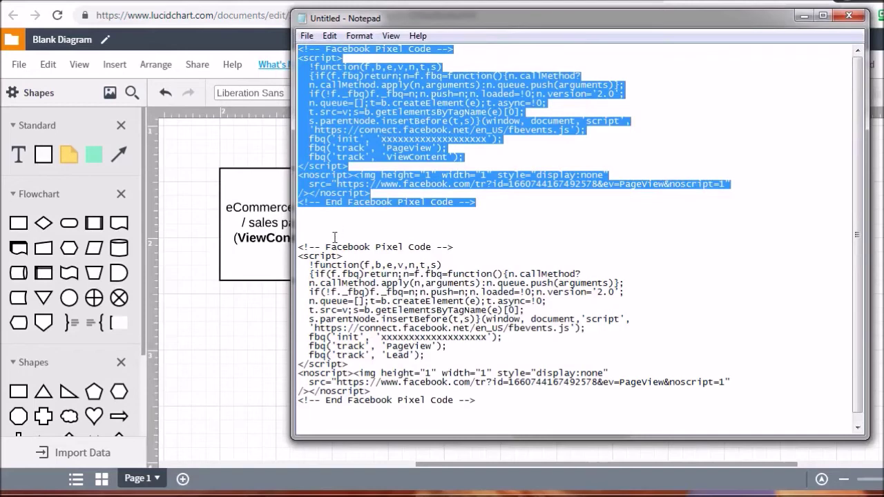
# Step: Change the tracked event in the second pixel code block from Lead to AddToCart and highlight that line
pyautogui.click(315, 248)
pyautogui.scroll(-1, 314, 243)
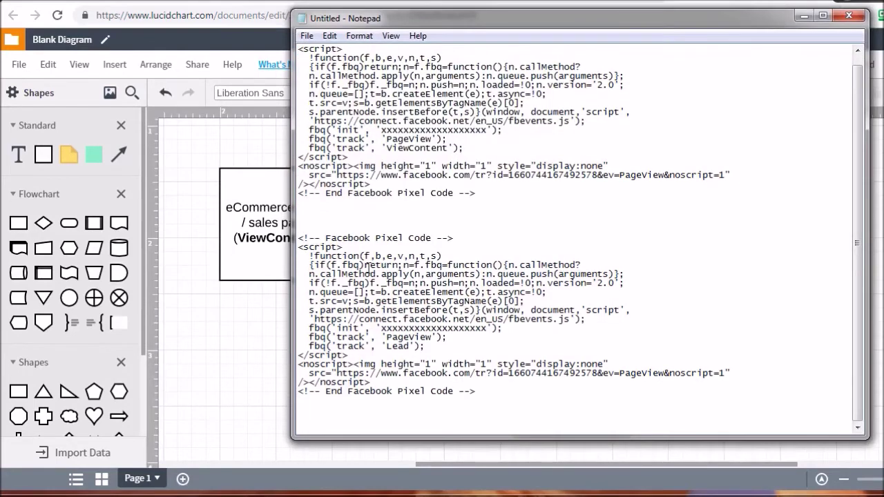
pyautogui.moveTo(410, 346); pyautogui.dragTo(386, 346)
pyautogui.write('AddToCart')
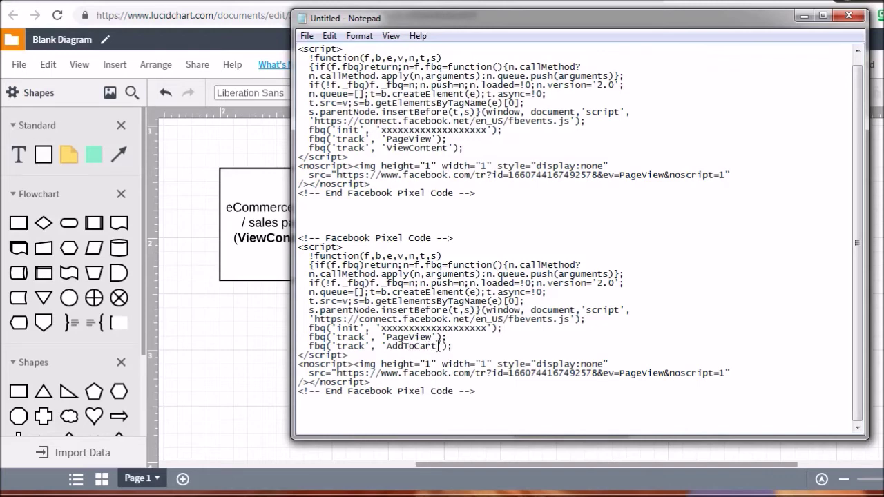
pyautogui.moveTo(456, 346); pyautogui.dragTo(298, 346)
# Step: Copy the entire AddToCart pixel code block and paste a duplicate beneath it
pyautogui.moveTo(483, 392); pyautogui.dragTo(282, 240)
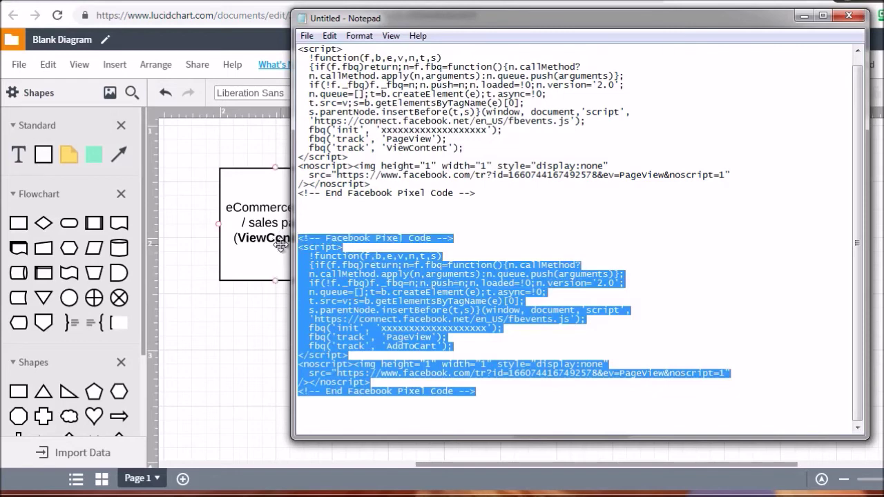
pyautogui.click(300, 422)
pyautogui.hotkey('ctrl', 'v')
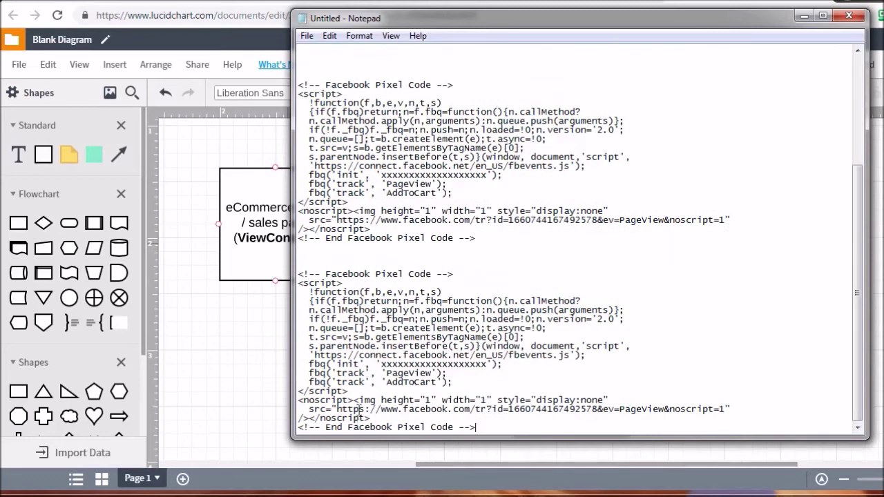
# Step: Replace the AddToCart event in the duplicated pixel code block with Purchase
pyautogui.moveTo(436, 382); pyautogui.dragTo(388, 384)
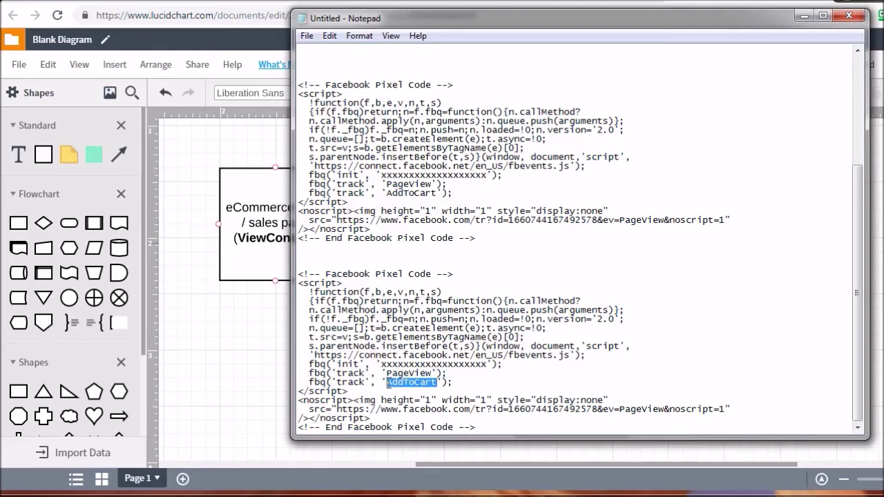
pyautogui.press('BackSpace')
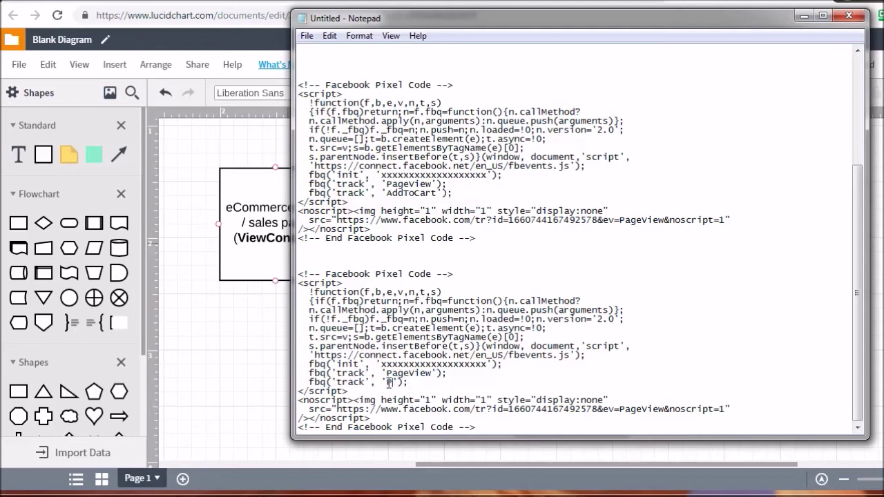
pyautogui.write('Pur')
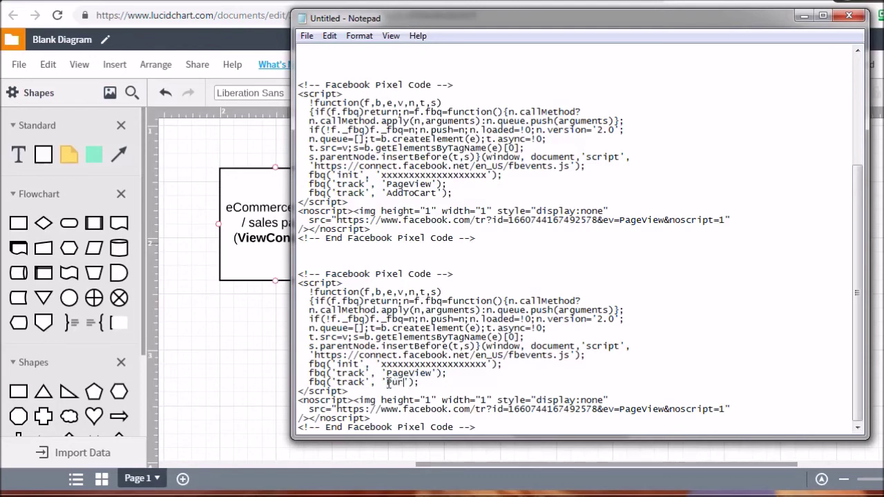
pyautogui.write('chase')
# Step: Switch back to Lucidchart and review the eCommerce store box, the Add to Cart box and the arrow connecting them
pyautogui.click(187, 209)
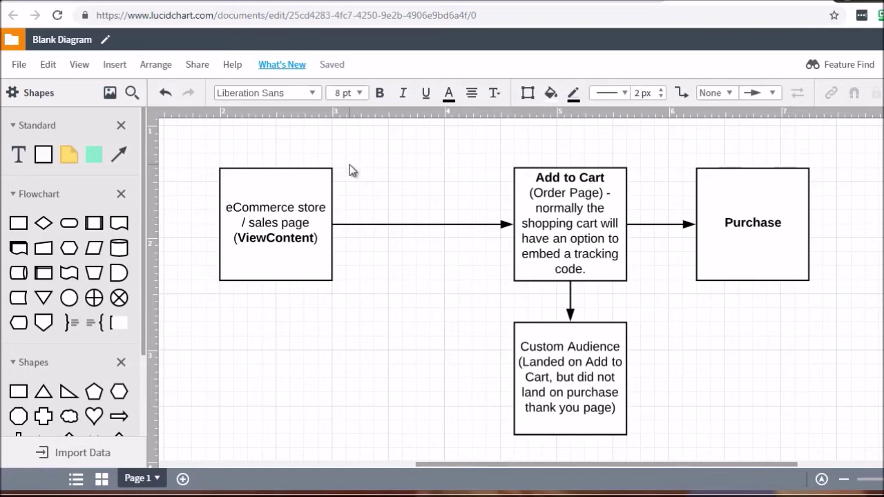
pyautogui.click(284, 176)
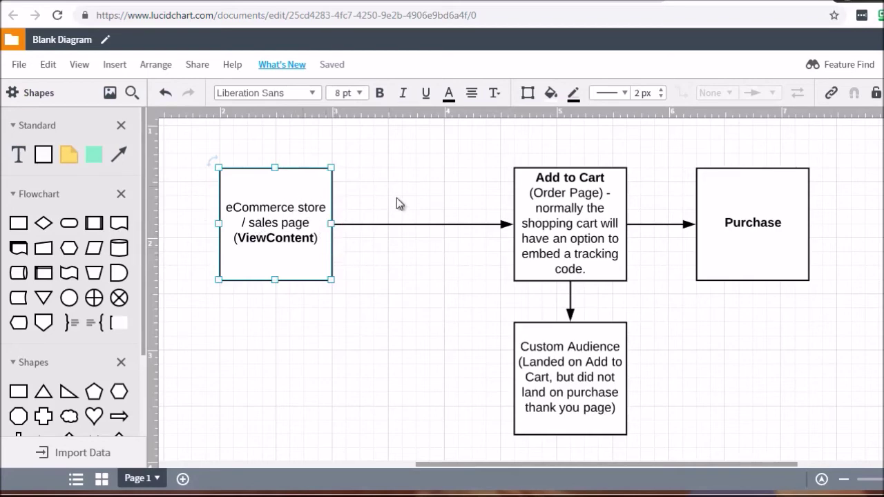
pyautogui.click(571, 220)
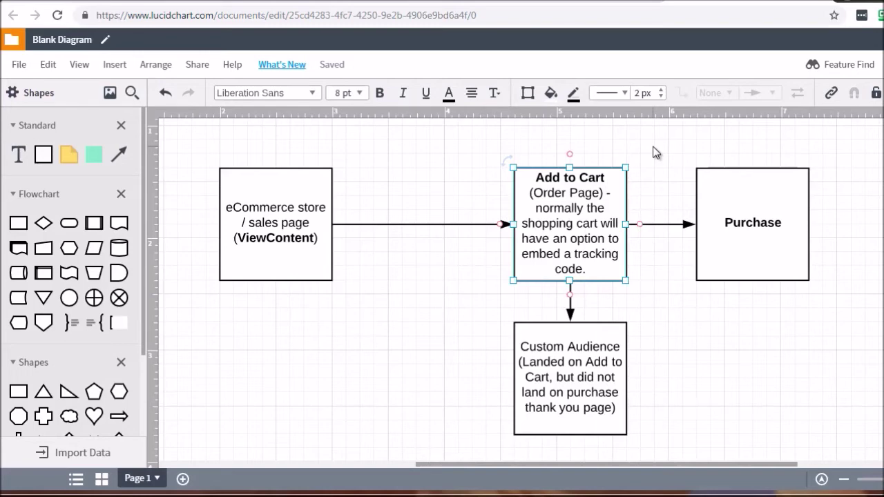
pyautogui.click(424, 222)
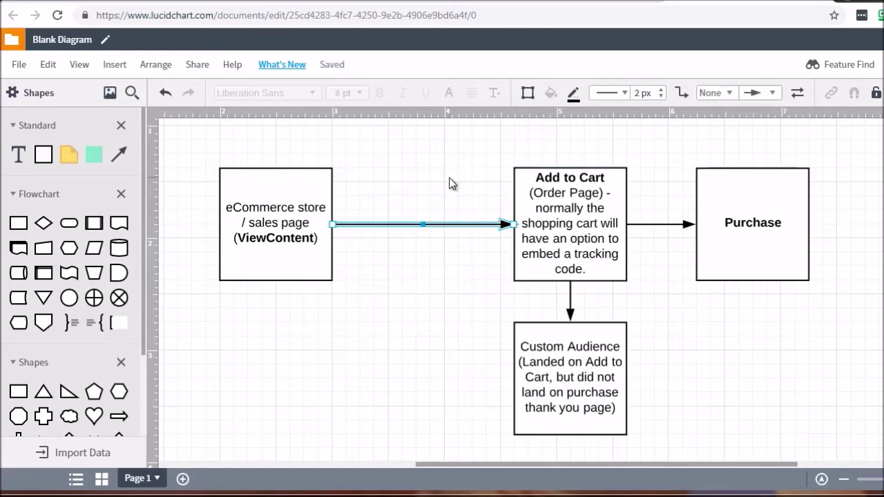
pyautogui.click(577, 207)
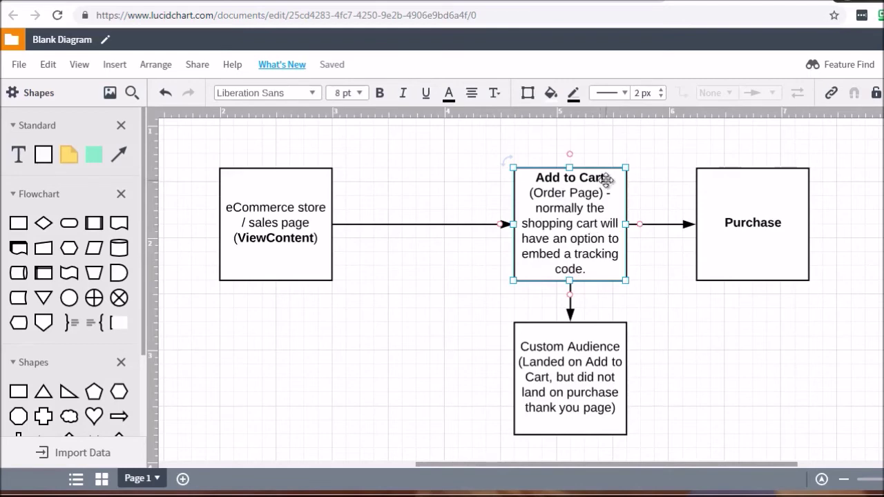
# Step: Duplicate the eCommerce store box, place the copy beside the Custom Audience box, and connect an arrow to it from Add to Cart
pyautogui.click(254, 223)
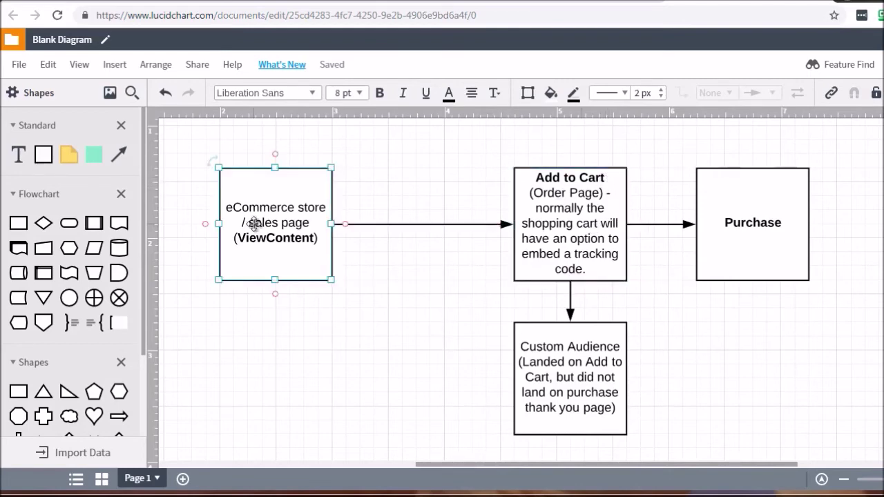
pyautogui.hotkey('ctrl', 'd')
pyautogui.moveTo(286, 223); pyautogui.dragTo(429, 335)
pyautogui.moveTo(509, 256); pyautogui.dragTo(429, 309)
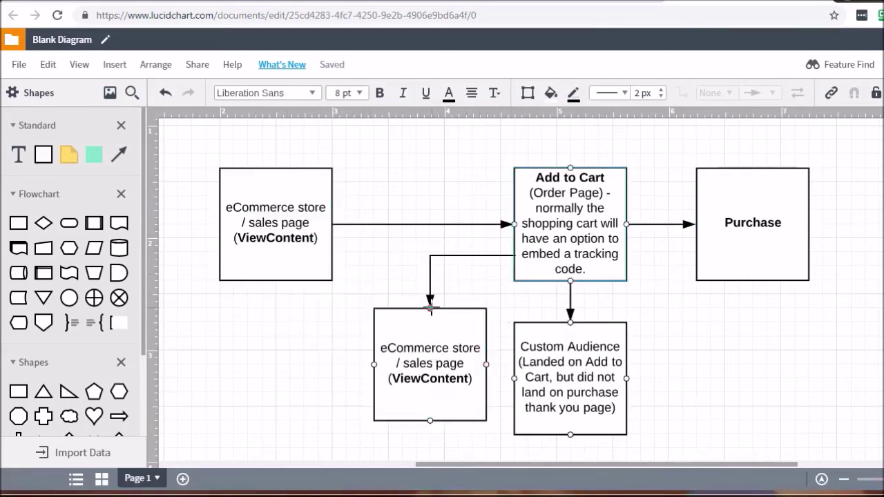
# Step: Replace the duplicated box's text with "IF NO OPTION - CLICKMETER"
pyautogui.doubleClick(423, 384)
pyautogui.press('BackSpace')
pyautogui.write('IF NO OPTION ')
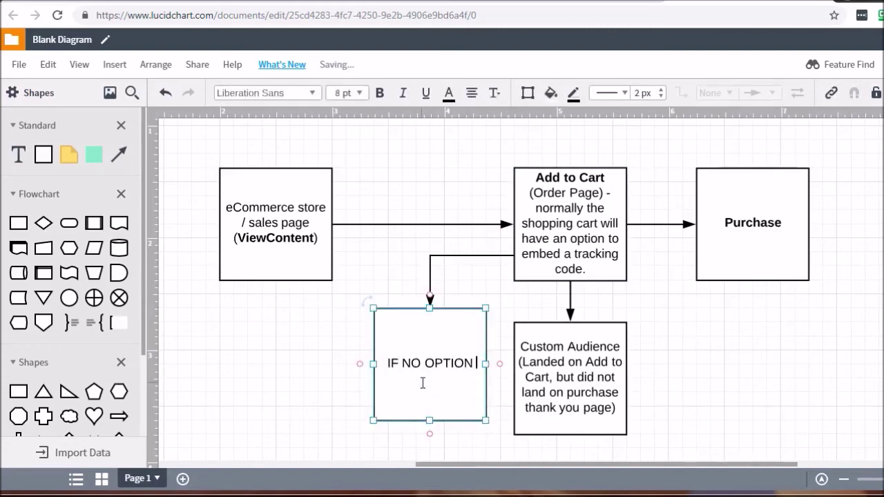
pyautogui.write('-')
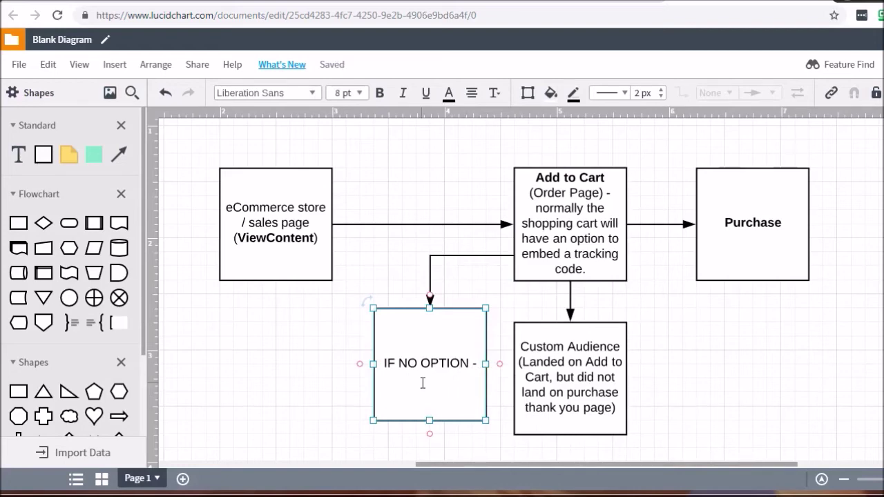
pyautogui.write('CLICKMETER')
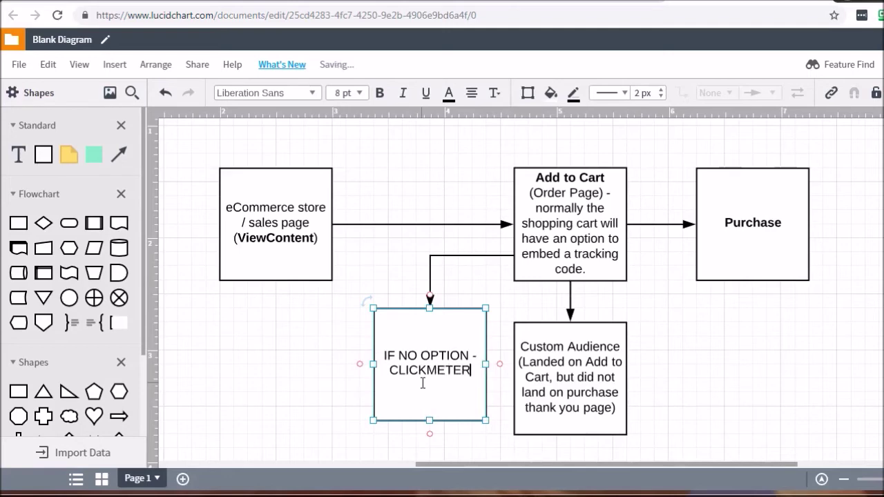
pyautogui.click(344, 349)
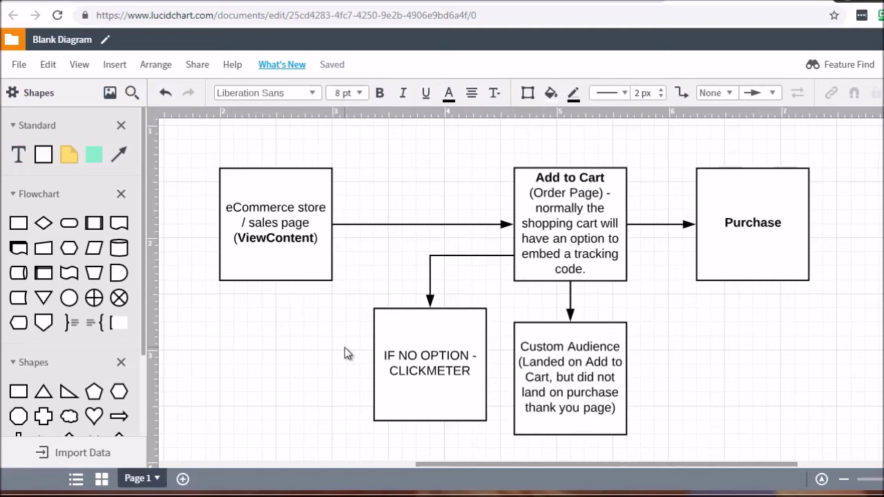
# Step: Review the path from the eCommerce store box through Add to Cart to the "IF NO OPTION - CLICKMETER" box
pyautogui.click(310, 250)
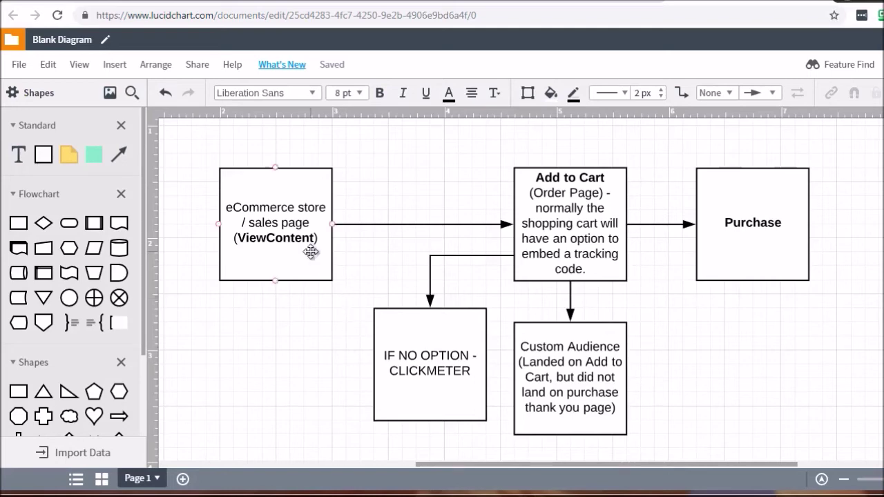
pyautogui.click(562, 218)
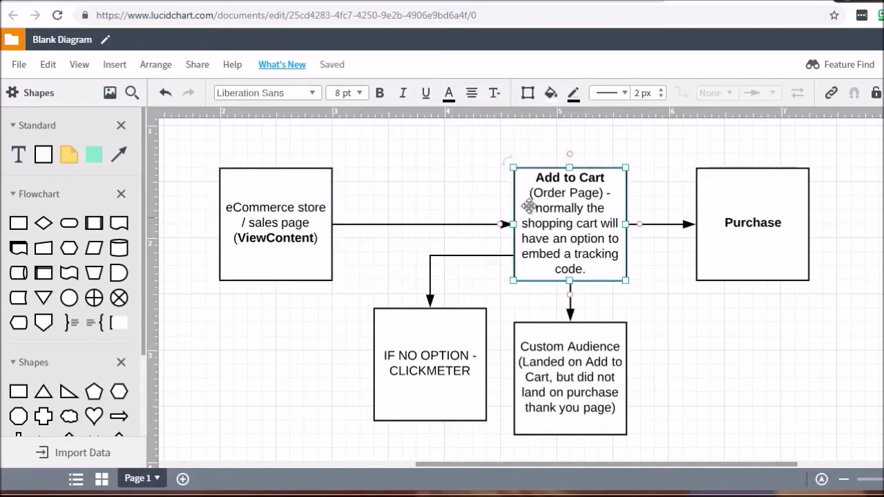
pyautogui.click(450, 354)
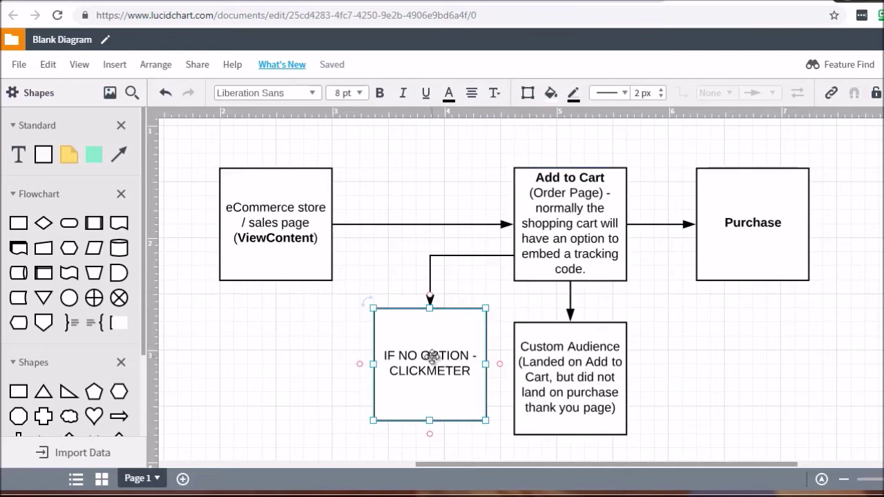
pyautogui.click(305, 332)
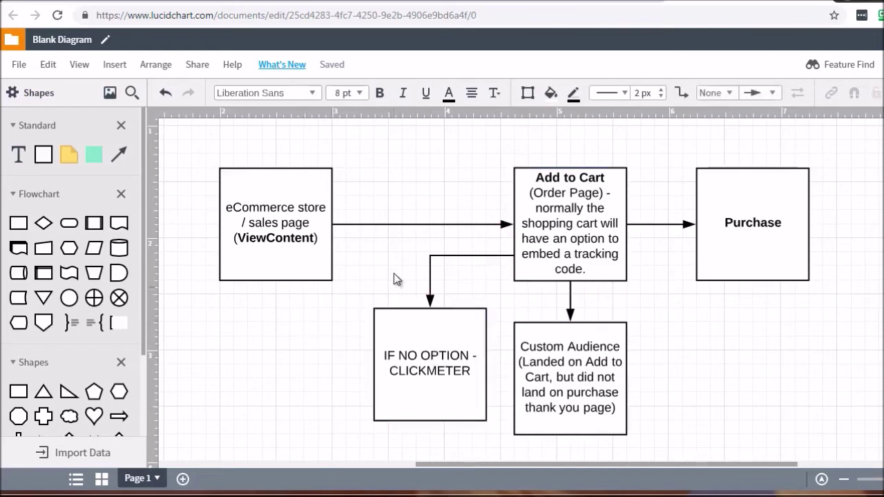
# Step: Delete the "IF NO OPTION - CLICKMETER" box with its connector, and undo the deletion
pyautogui.click(461, 376)
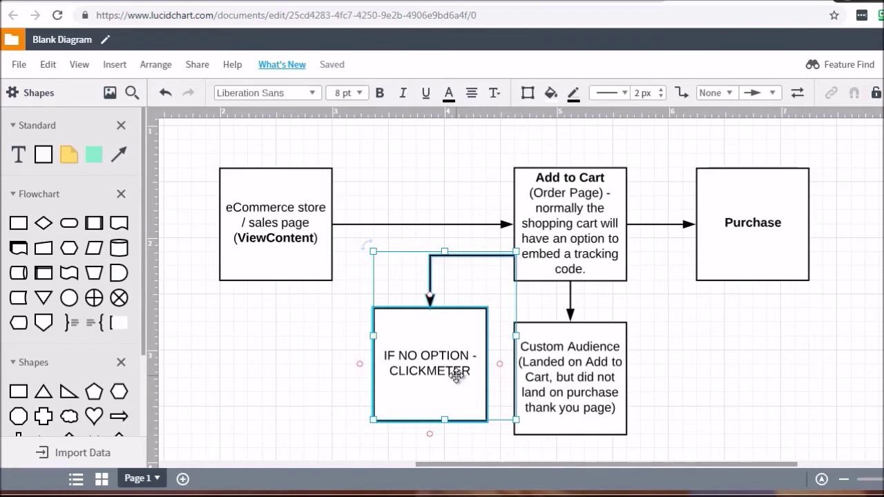
pyautogui.press('Delete')
pyautogui.hotkey('ctrl', 'z')
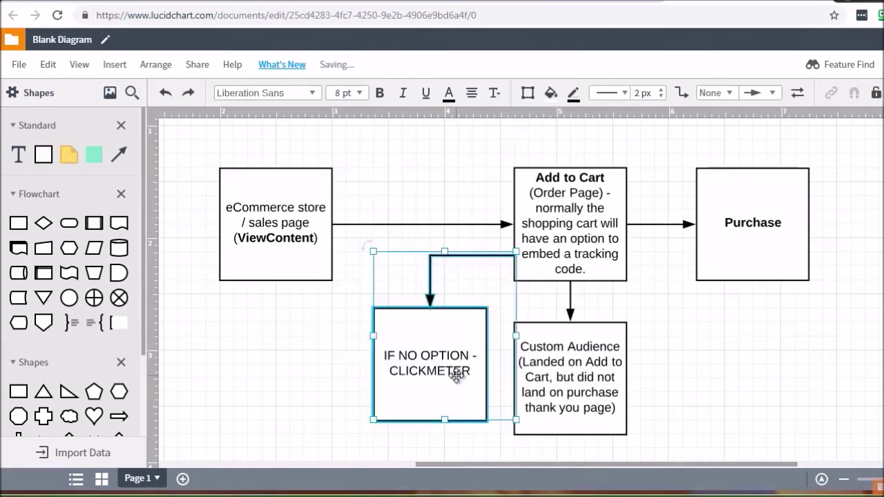
# Step: Review the whole funnel by selecting the Add to Cart, Purchase, eCommerce store and Custom Audience boxes in turn
pyautogui.click(573, 228)
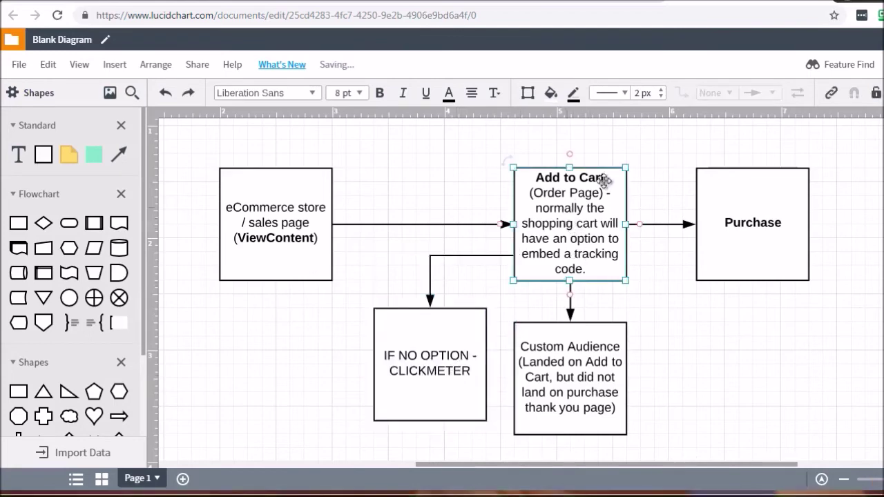
pyautogui.click(781, 221)
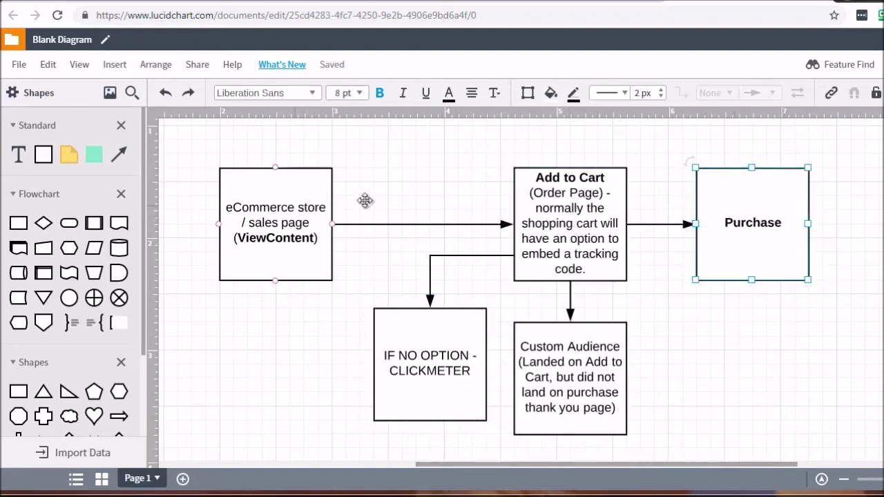
pyautogui.click(296, 207)
pyautogui.click(566, 222)
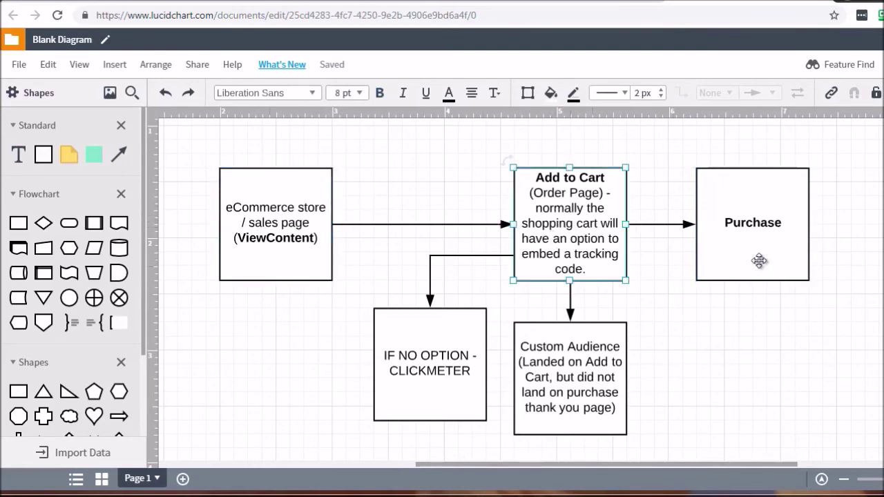
pyautogui.click(770, 215)
pyautogui.click(559, 350)
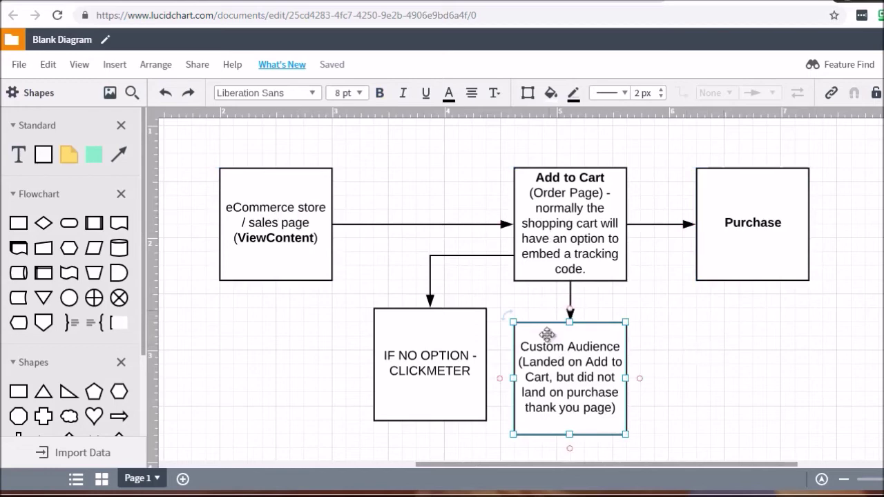
# Step: Review the funnel path by selecting the eCommerce store, Add to Cart, Purchase and Custom Audience boxes in turn
pyautogui.click(545, 178)
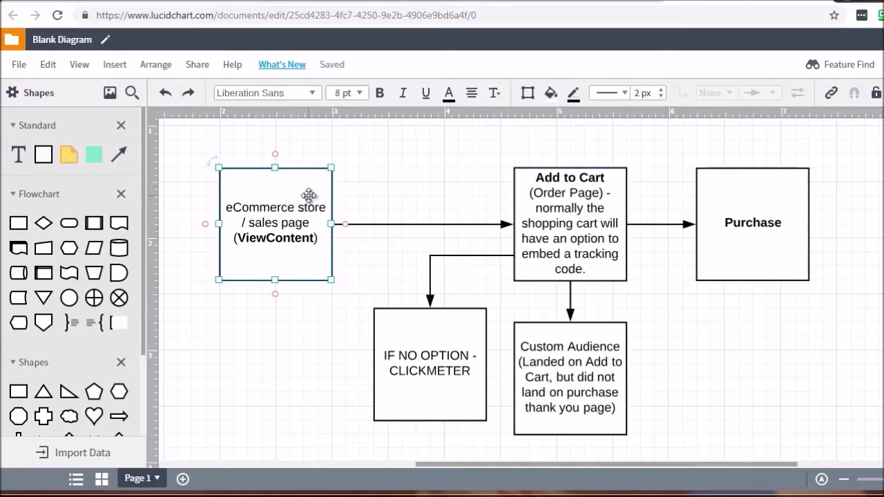
pyautogui.click(573, 241)
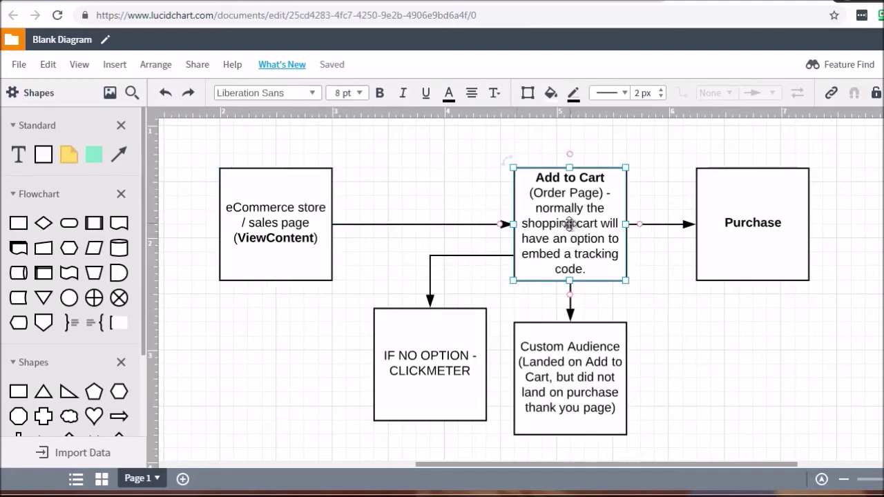
pyautogui.click(761, 198)
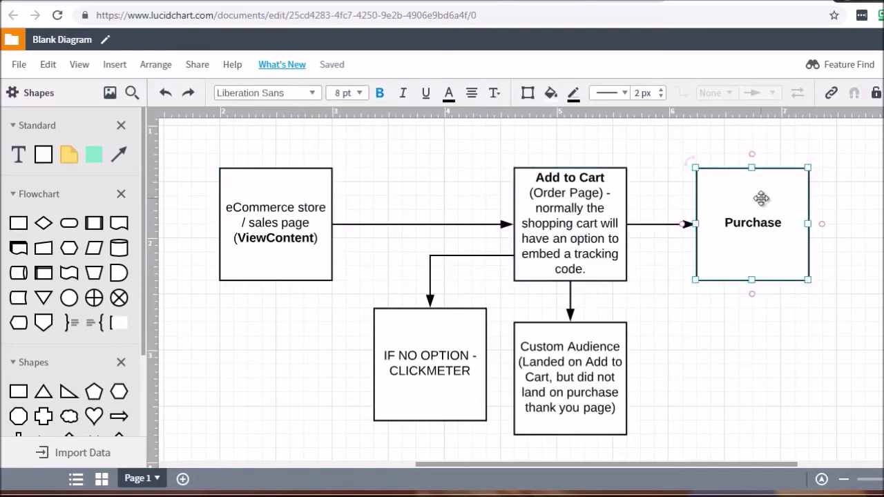
pyautogui.click(594, 380)
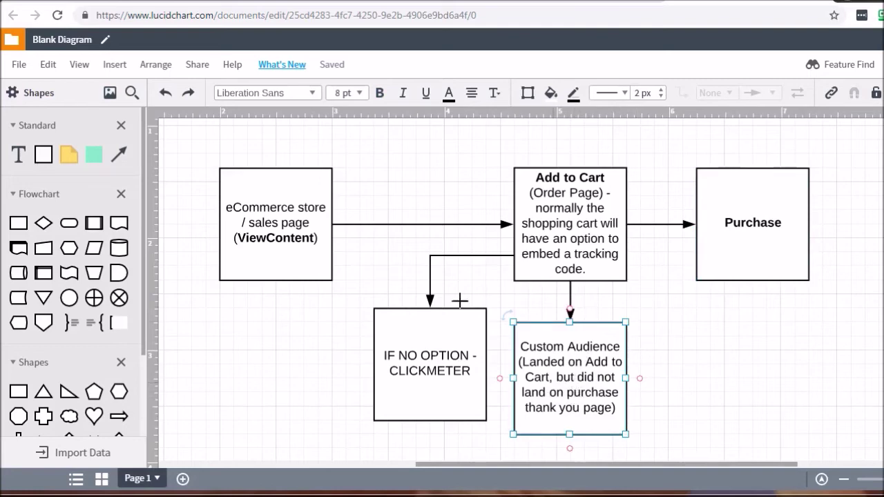
pyautogui.click(569, 208)
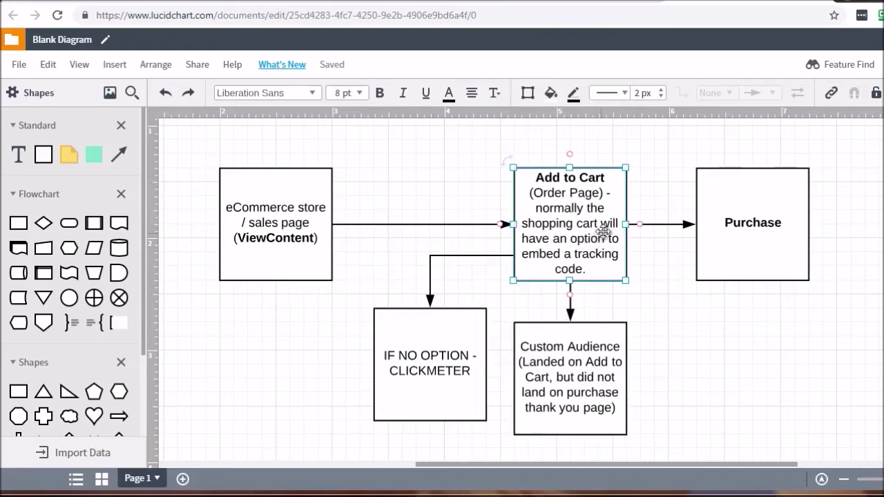
pyautogui.click(776, 234)
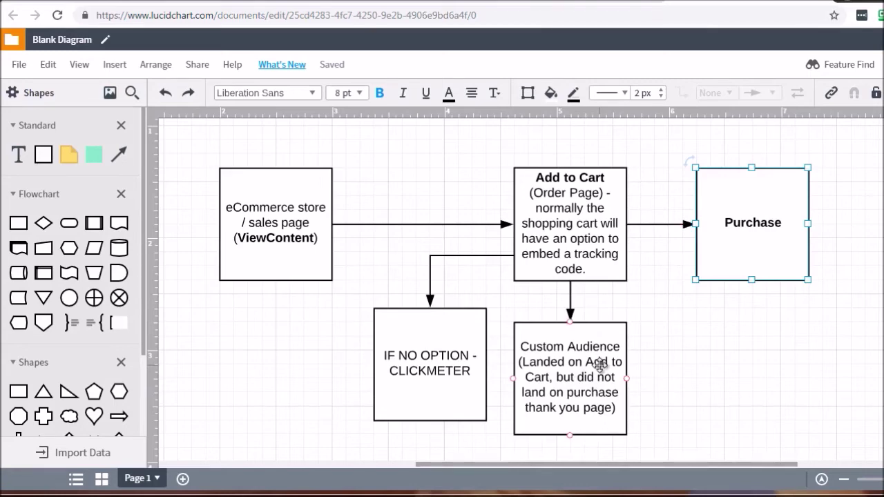
pyautogui.click(612, 203)
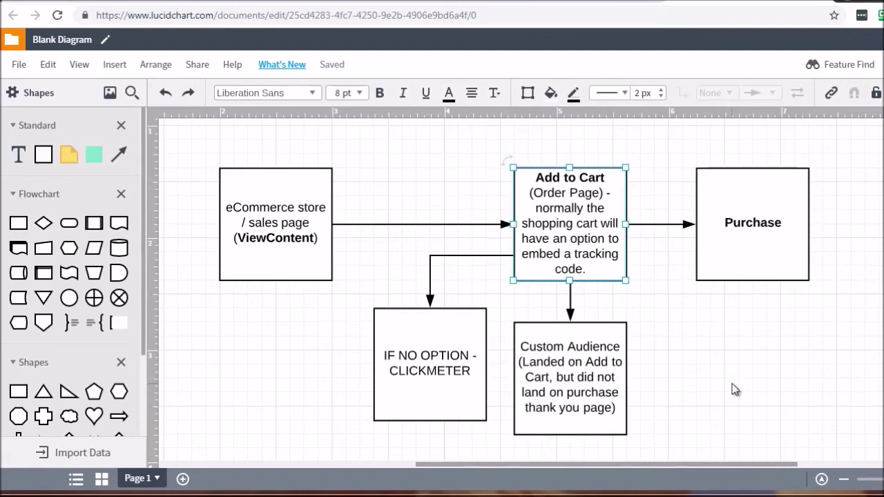
pyautogui.click(530, 407)
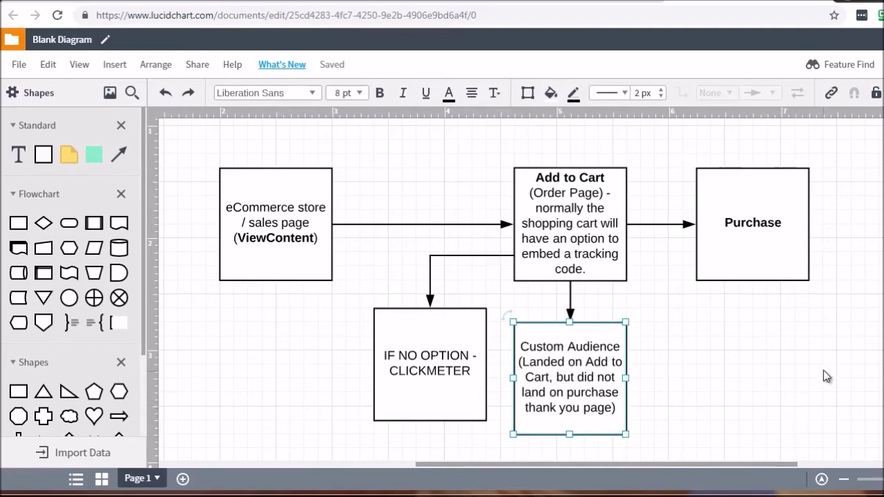
pyautogui.click(553, 198)
pyautogui.click(714, 221)
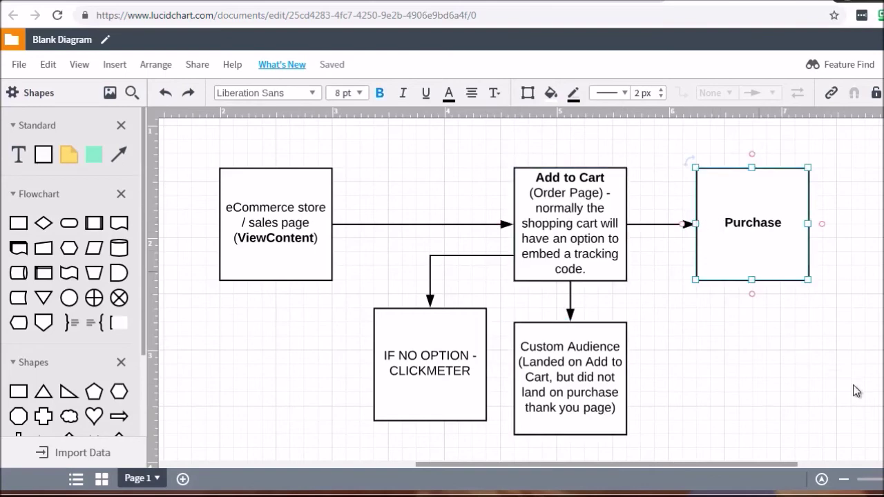
pyautogui.click(834, 330)
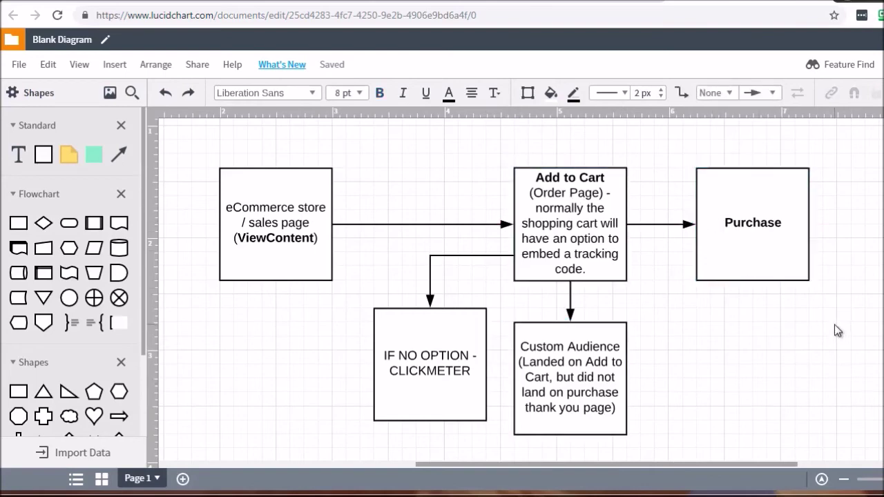
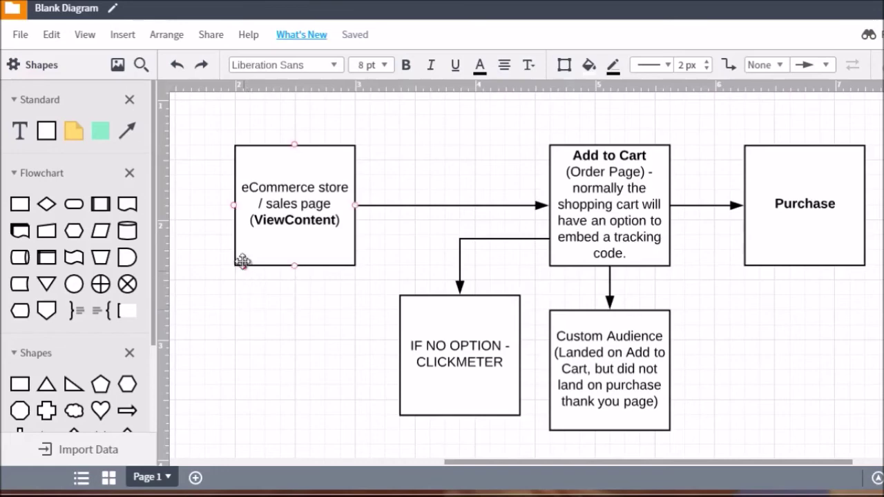
pyautogui.click(297, 174)
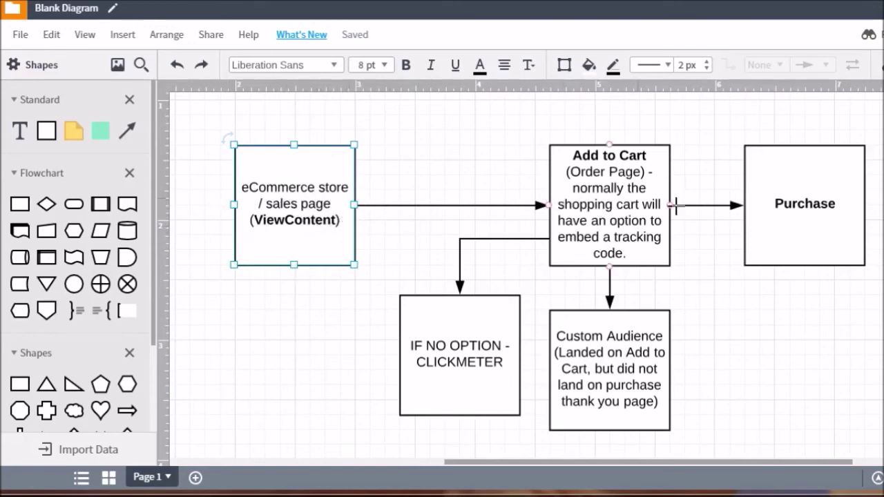
pyautogui.click(618, 190)
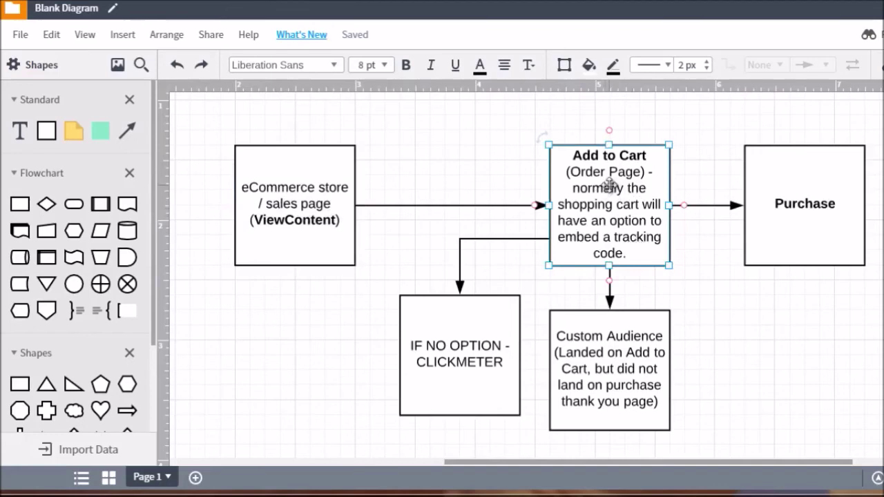
pyautogui.click(782, 184)
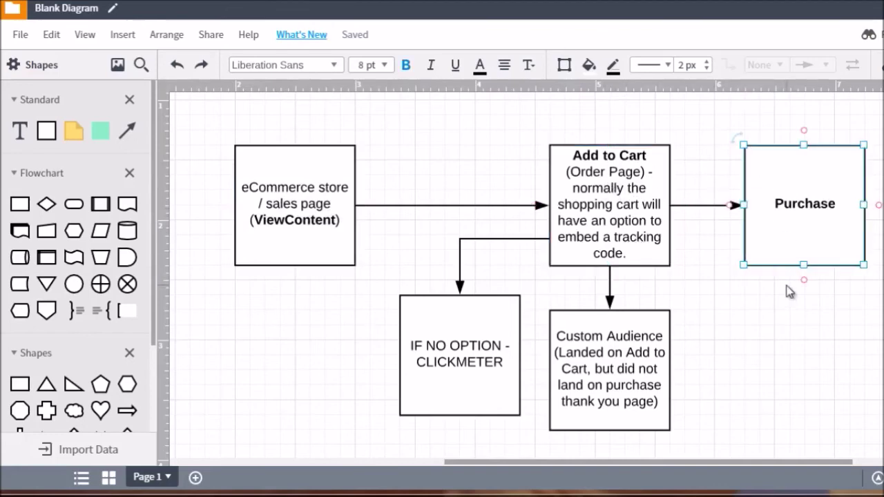
pyautogui.click(625, 342)
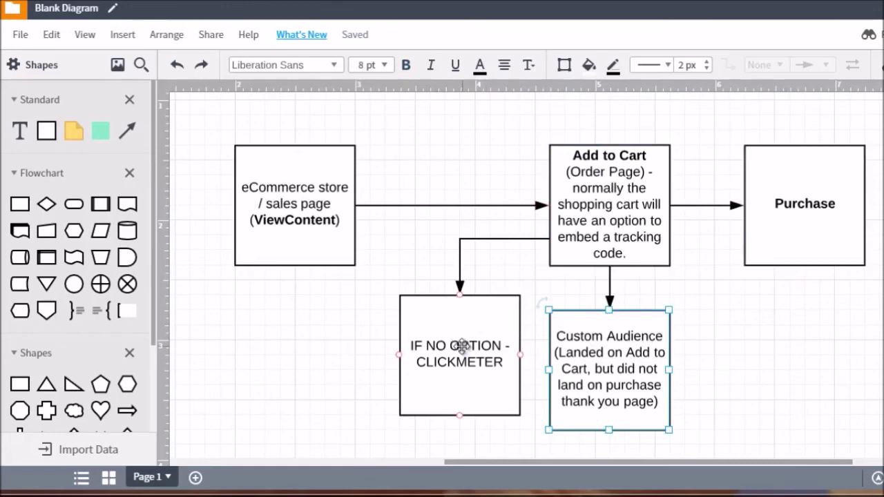
# Step: Append ".COM" to CLICKMETER in the "IF NO OPTION" box
pyautogui.click(438, 331)
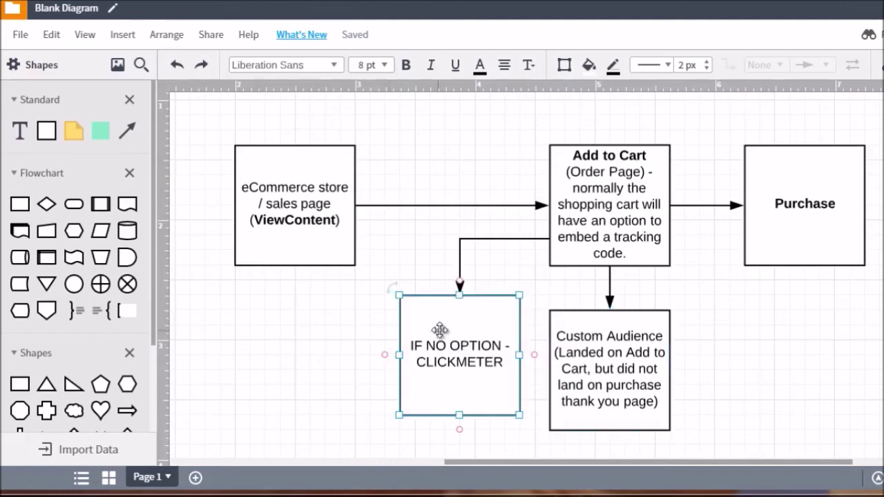
pyautogui.doubleClick(502, 362)
pyautogui.click(503, 363)
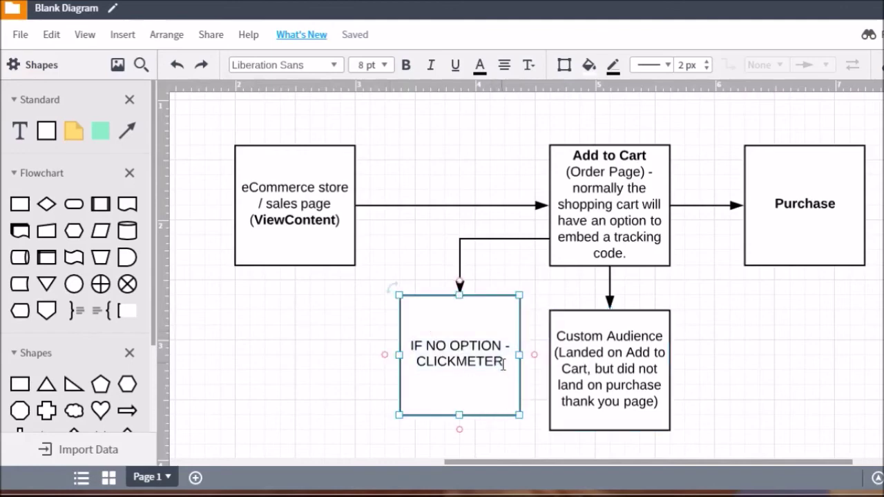
pyautogui.write('.COM')
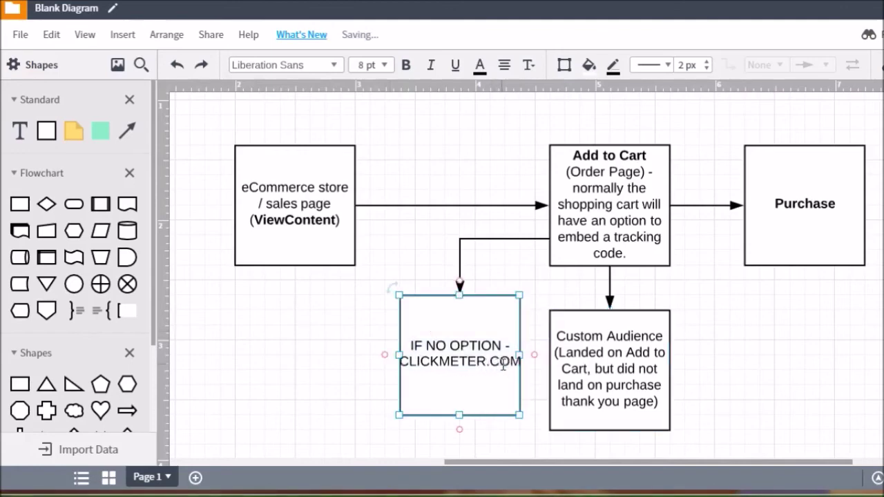
# Step: Widen the "IF NO OPTION - CLICKMETER.COM" box toward its left side so its text fits inside the border
pyautogui.click(375, 332)
pyautogui.click(401, 348)
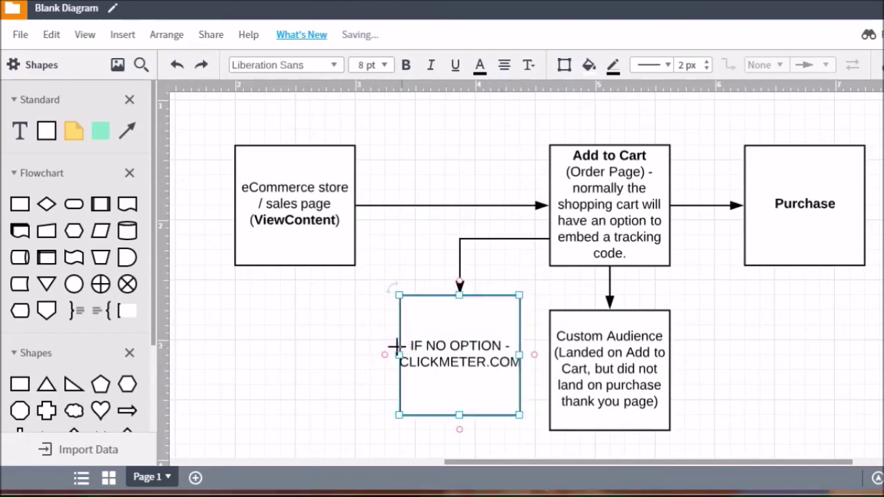
pyautogui.moveTo(399, 355); pyautogui.dragTo(389, 354)
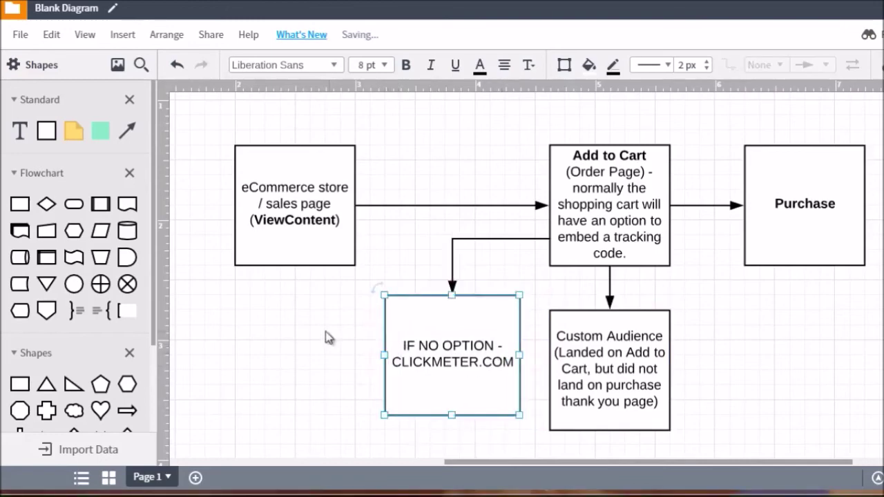
pyautogui.click(330, 338)
pyautogui.scroll(-1, 758, 299)
pyautogui.scroll(1, 750, 312)
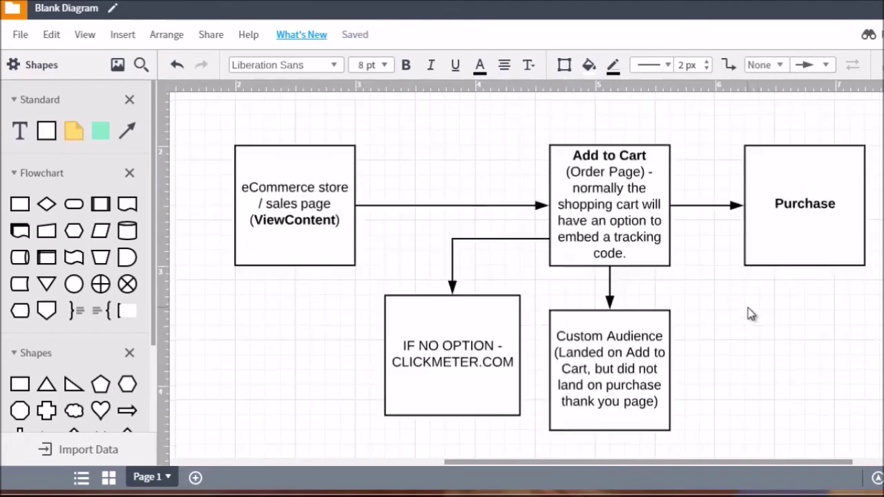
# Step: Add "Front End" in regular weight on its own line above the bold "Purchase" text in the Purchase box
pyautogui.click(828, 233)
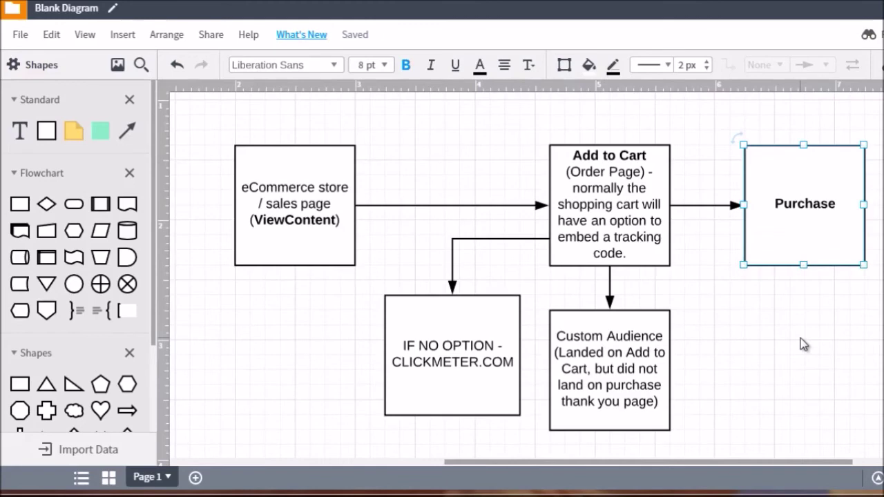
pyautogui.doubleClick(830, 210)
pyautogui.press('Left')
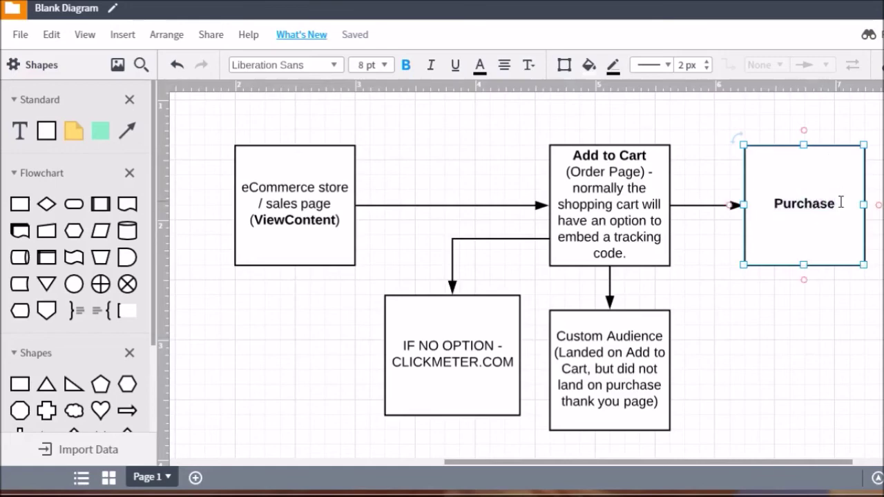
pyautogui.write('Front E')
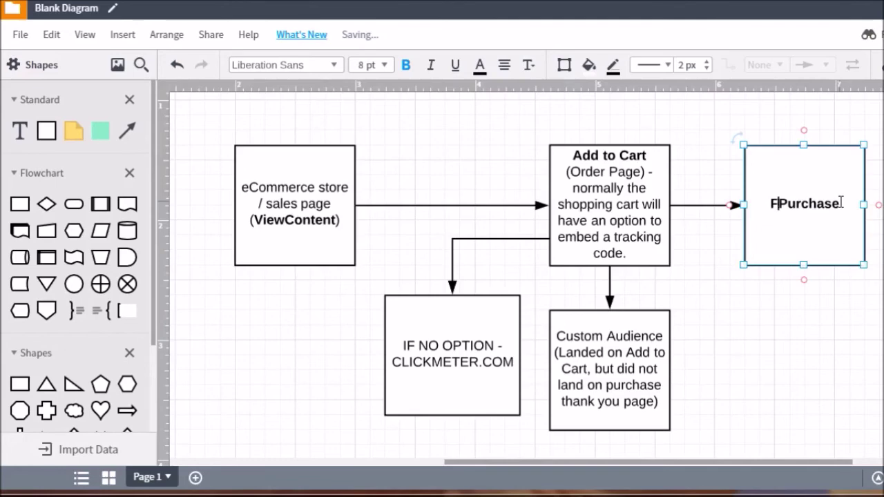
pyautogui.write('nd')
pyautogui.press('Return')
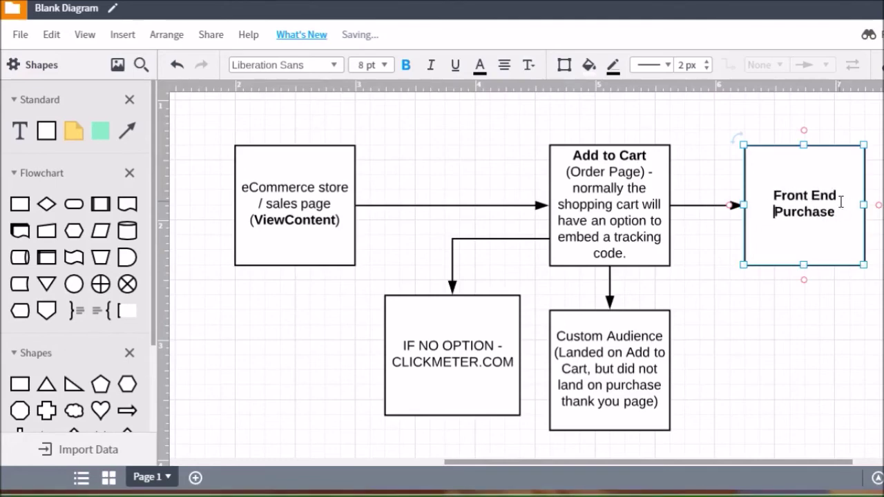
pyautogui.hotkey('ctrl', 'b')
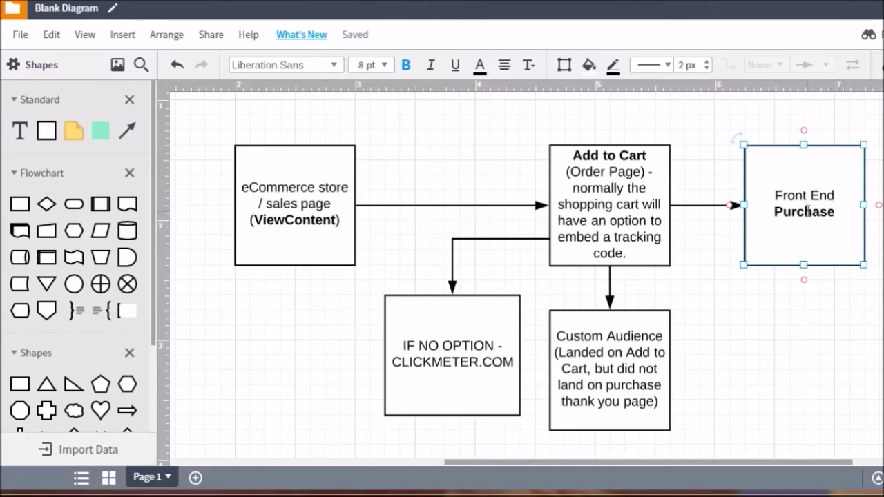
pyautogui.click(878, 192)
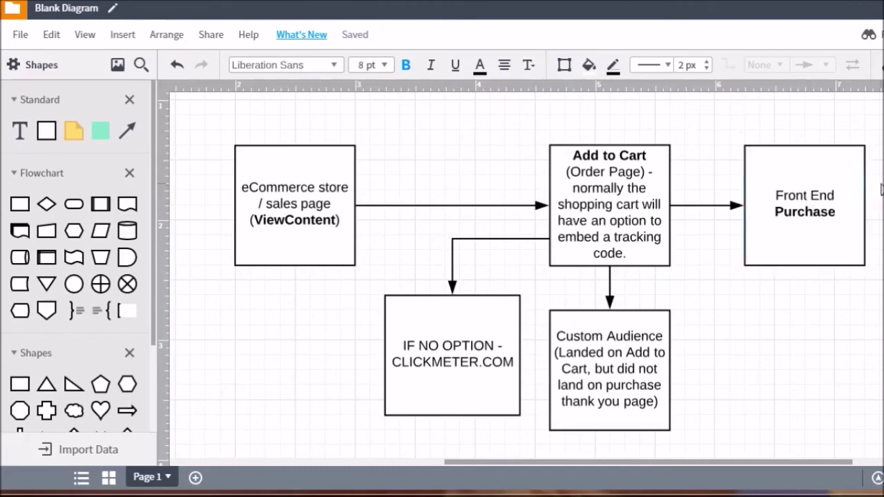
# Step: Duplicate the "Front End Purchase" box and place the copy directly below the original, level with the Custom Audience box
pyautogui.click(809, 198)
pyautogui.moveTo(809, 198); pyautogui.dragTo(801, 314)
pyautogui.scroll(-2, 825, 212)
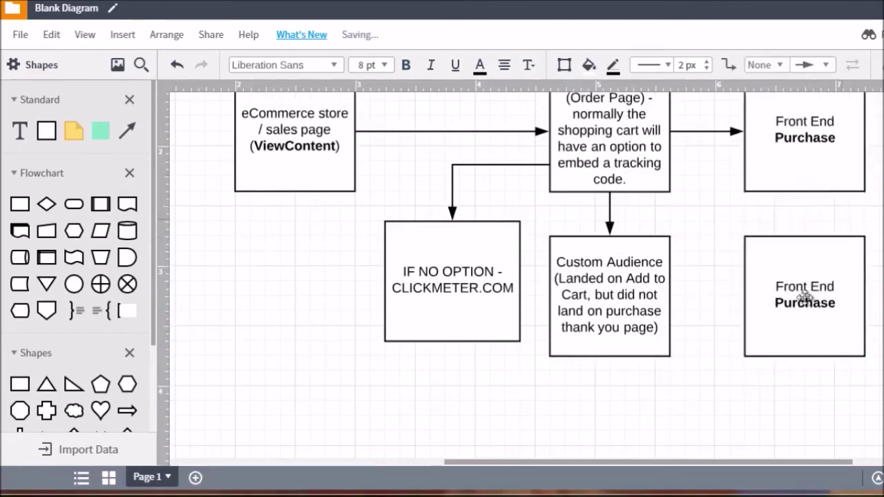
# Step: Replace all the text in the duplicated "Front End Purchase" box with "One Time Offer" and start a second line
pyautogui.doubleClick(797, 294)
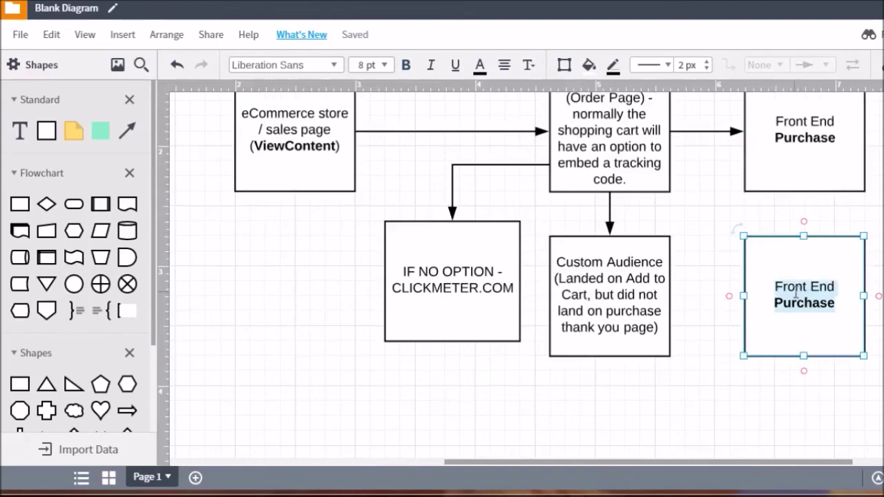
pyautogui.click(787, 288)
pyautogui.moveTo(771, 286); pyautogui.dragTo(839, 285)
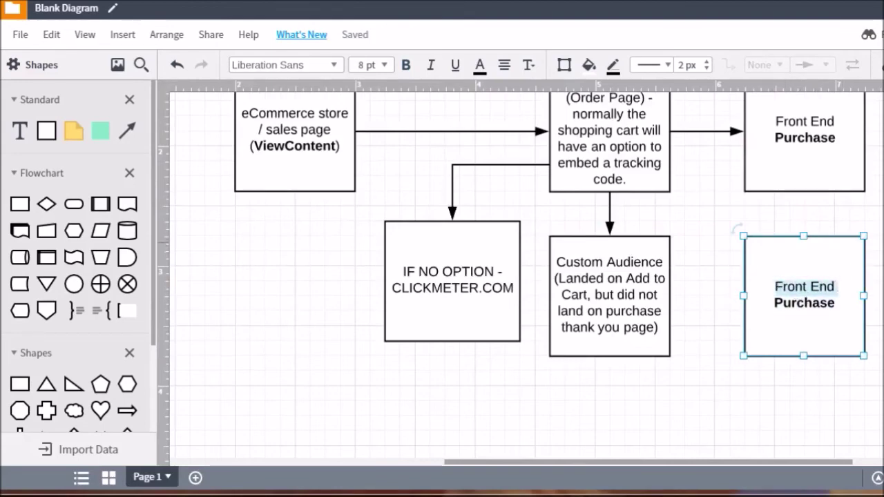
pyautogui.moveTo(840, 286); pyautogui.dragTo(834, 304)
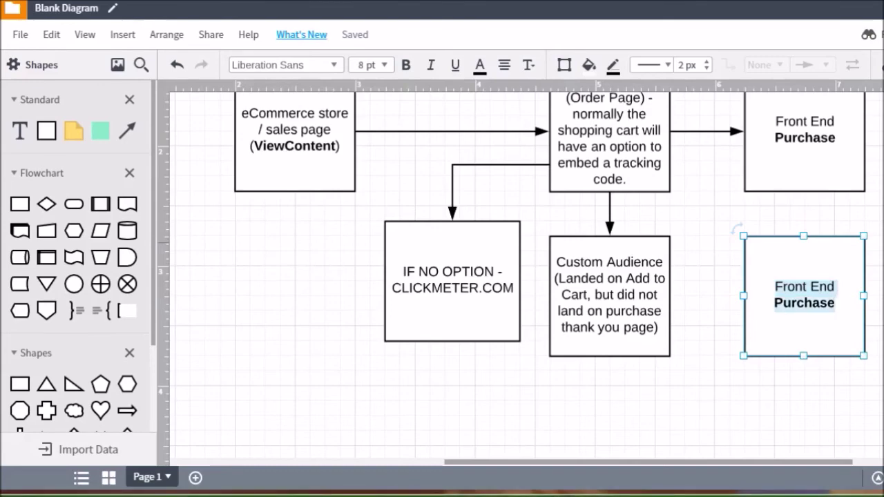
pyautogui.write('One Tim')
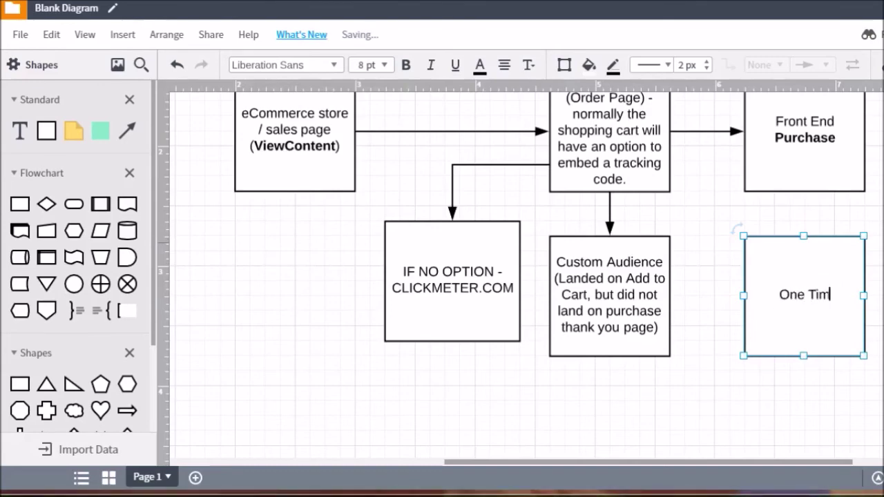
pyautogui.write('e Offer')
pyautogui.press('Return')
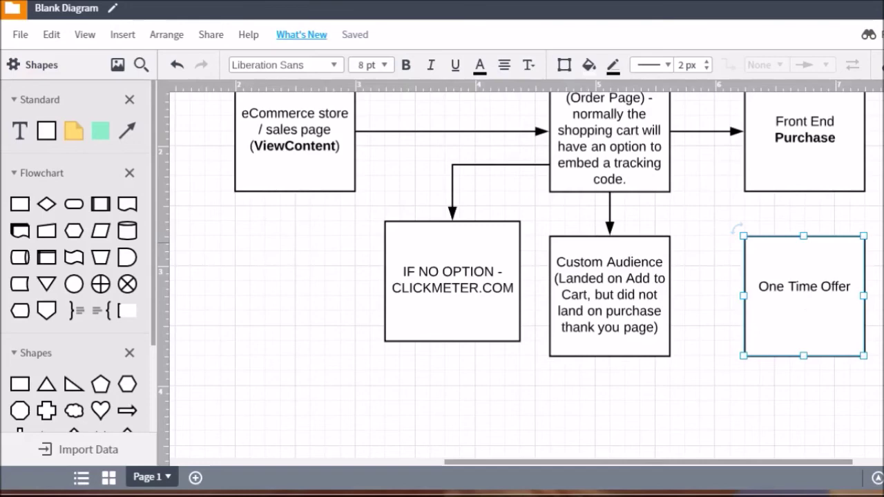
# Step: Add "OTO1" in bold on the second line of the "One Time Offer" box
pyautogui.write('OTO1')
pyautogui.hotkey('shift', 'Right')
pyautogui.hotkey('shift', 'Right')
pyautogui.hotkey('shift', 'Right')
pyautogui.hotkey('shift', 'Right')
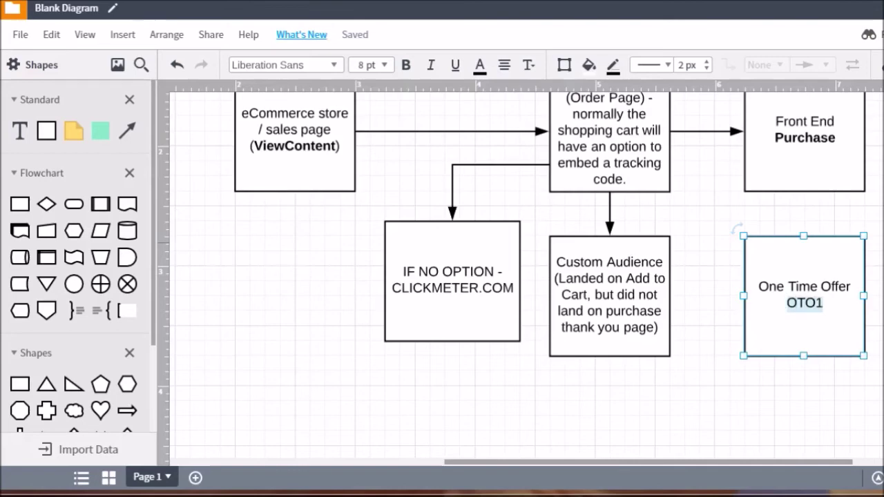
pyautogui.hotkey('ctrl', 'b')
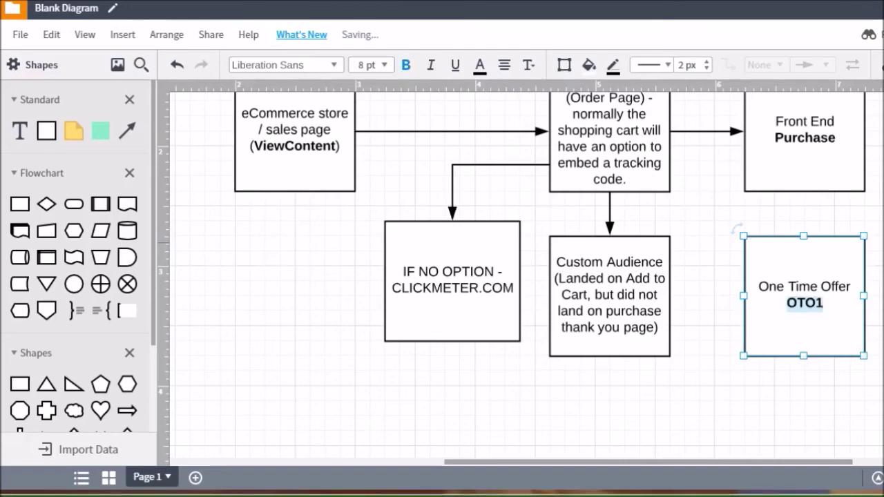
# Step: Connect the "Front End Purchase" box to the "One Time Offer OTO1" box below it with a downward arrow
pyautogui.press('Escape')
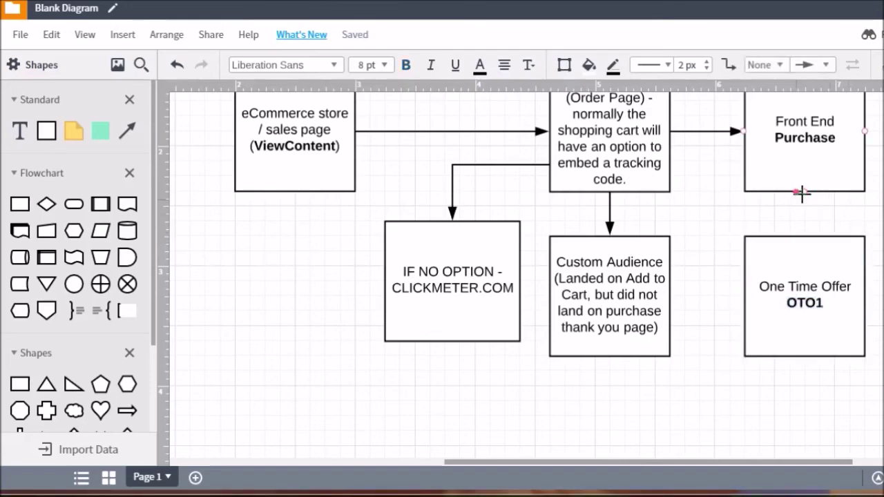
pyautogui.moveTo(804, 191); pyautogui.dragTo(805, 236)
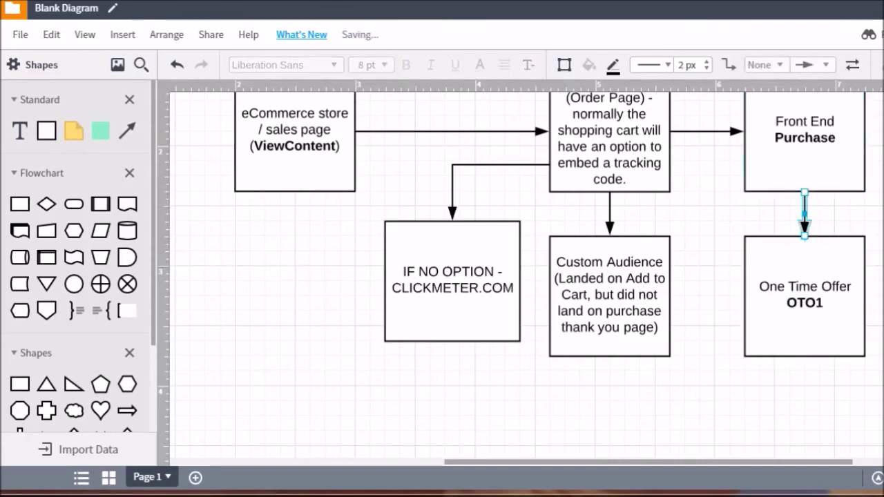
pyautogui.click(812, 268)
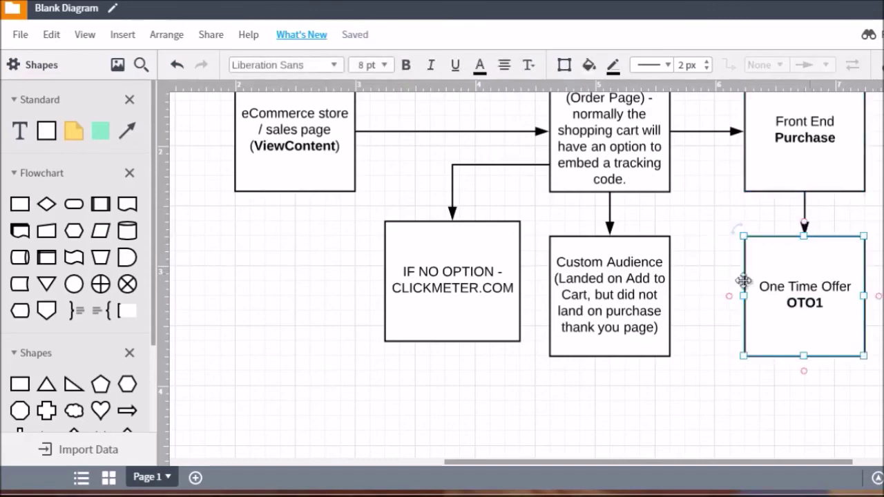
pyautogui.click(633, 279)
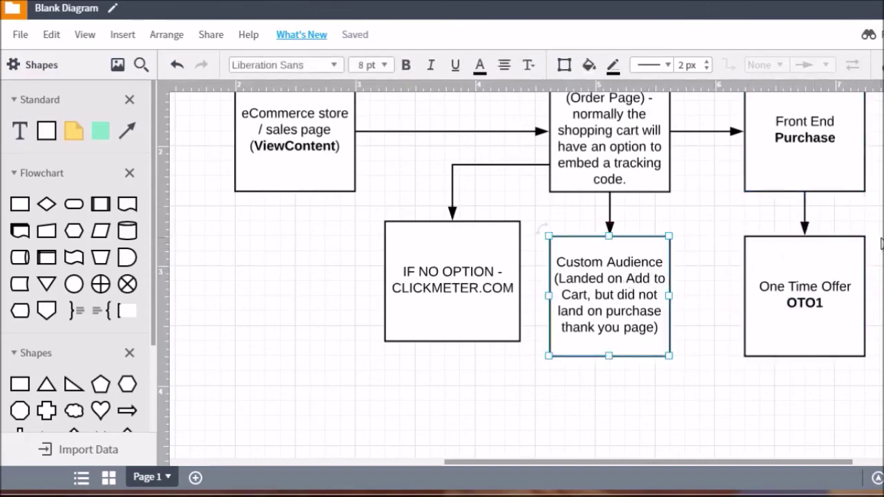
pyautogui.scroll(1, 881, 243)
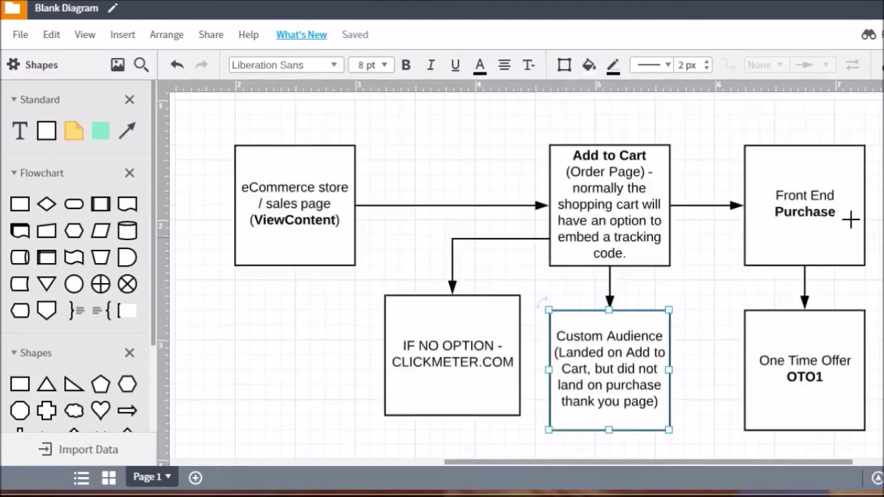
pyautogui.click(832, 210)
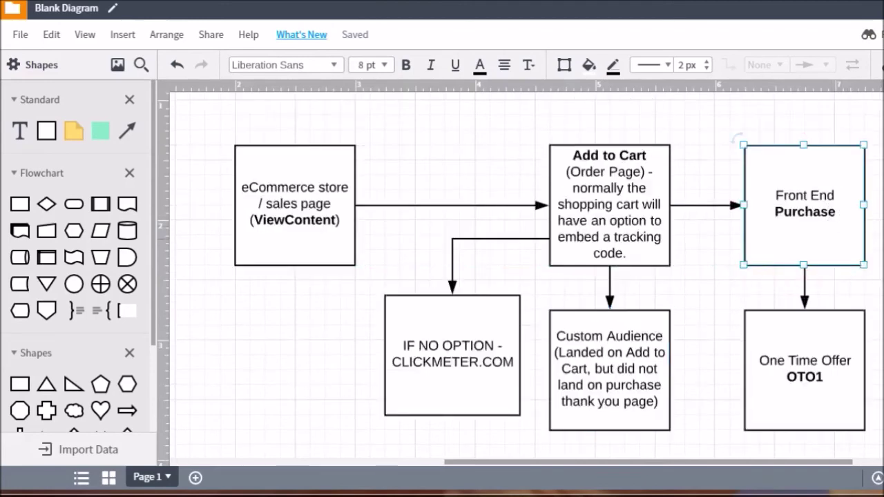
pyautogui.scroll(-1, 845, 264)
pyautogui.click(849, 262)
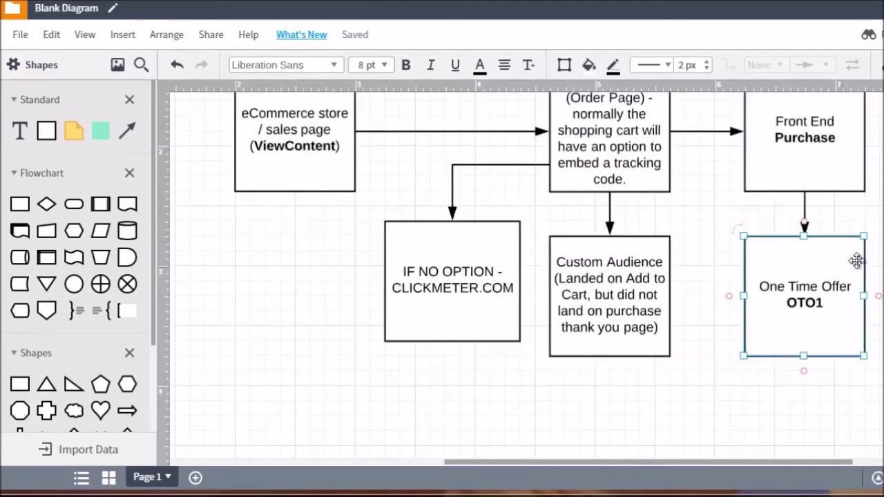
pyautogui.scroll(1, 525, 277)
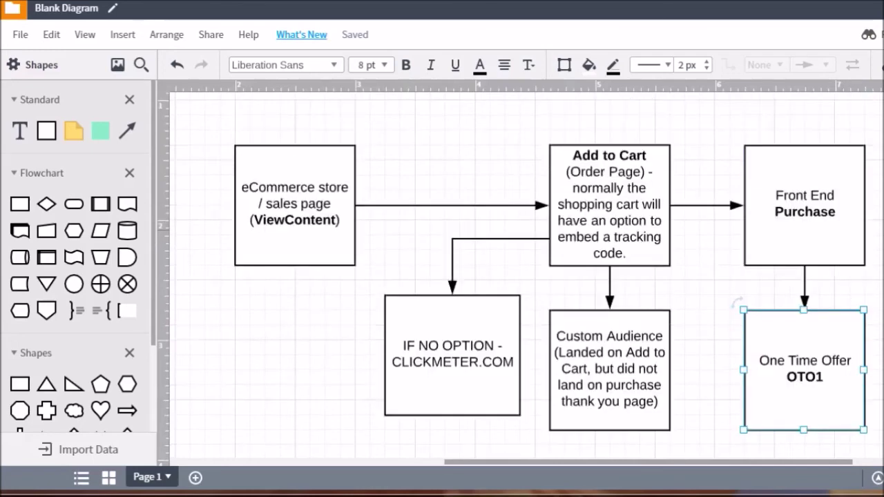
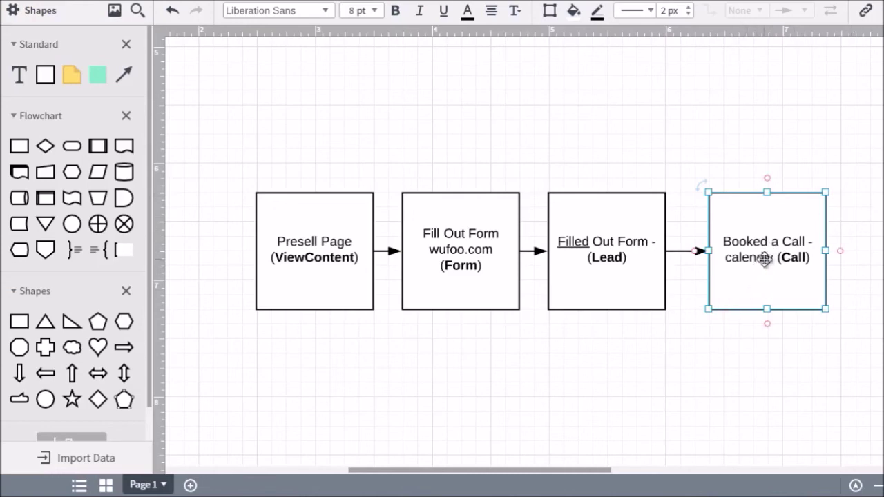
# Step: Review the call-booking funnel's ViewContent, Form, Lead and Call stages, from the Presell Page box to the Booked a Call box
pyautogui.click(861, 178)
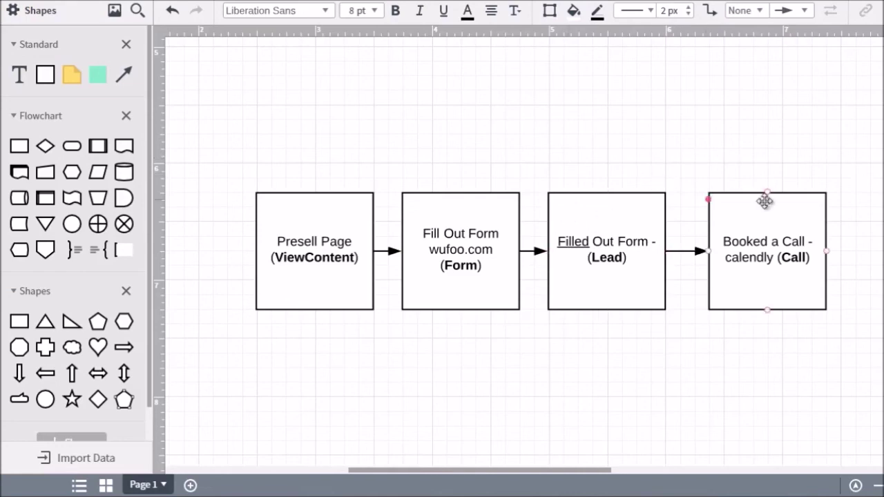
pyautogui.click(564, 240)
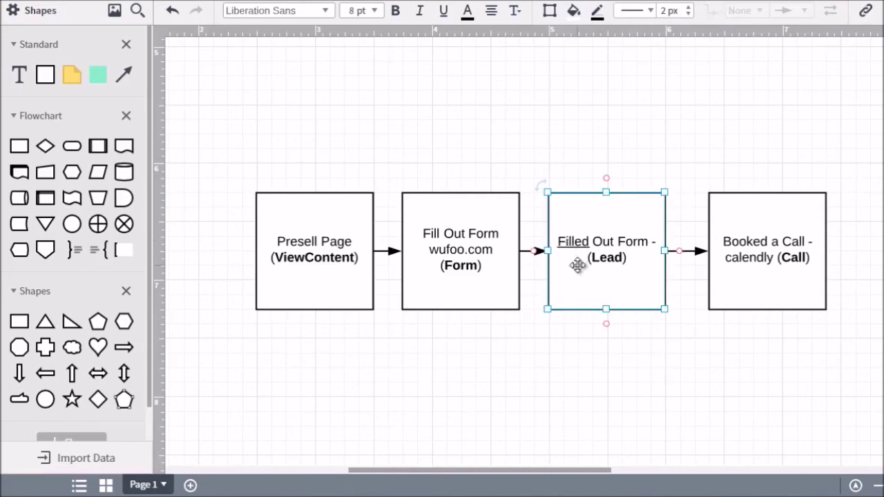
pyautogui.scroll(-1, 578, 254)
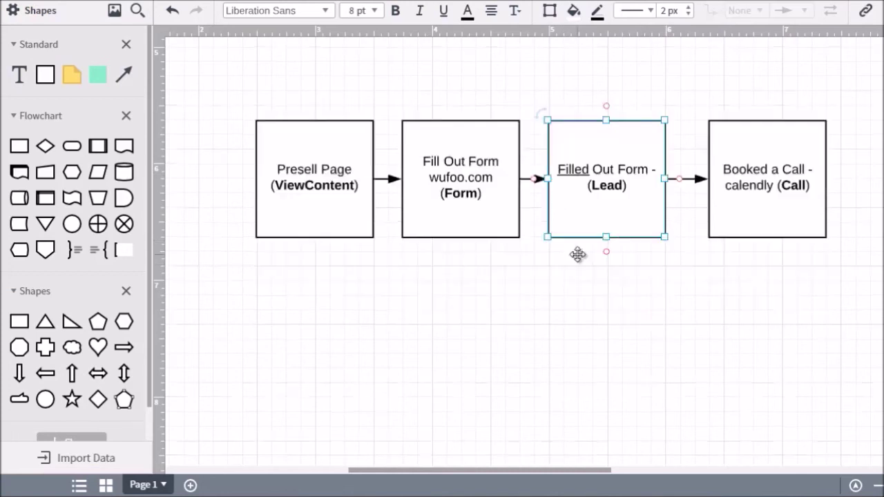
pyautogui.click(327, 207)
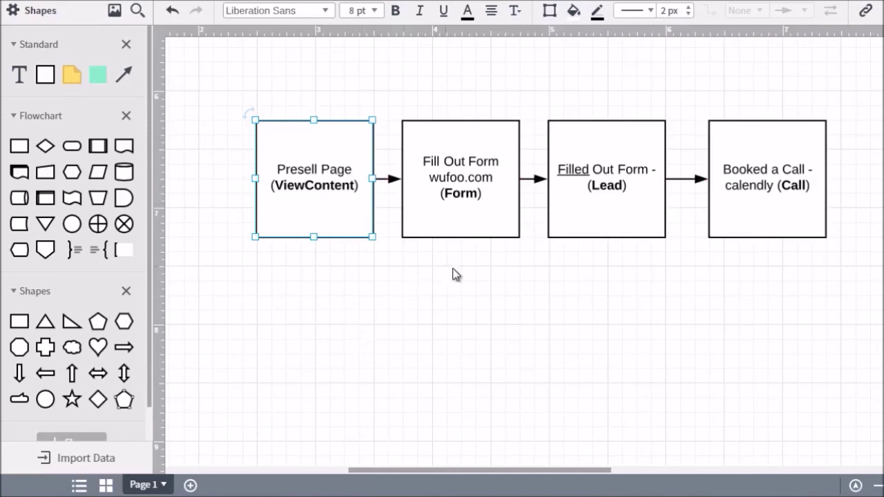
pyautogui.click(484, 212)
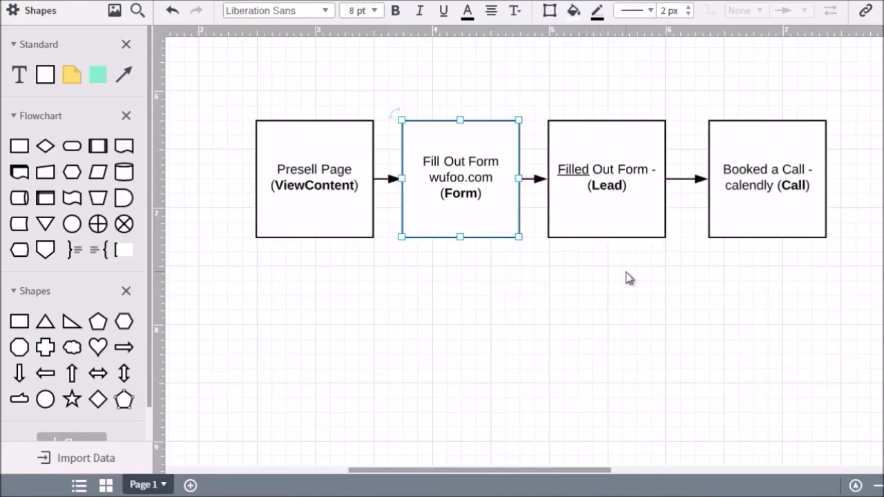
pyautogui.click(770, 174)
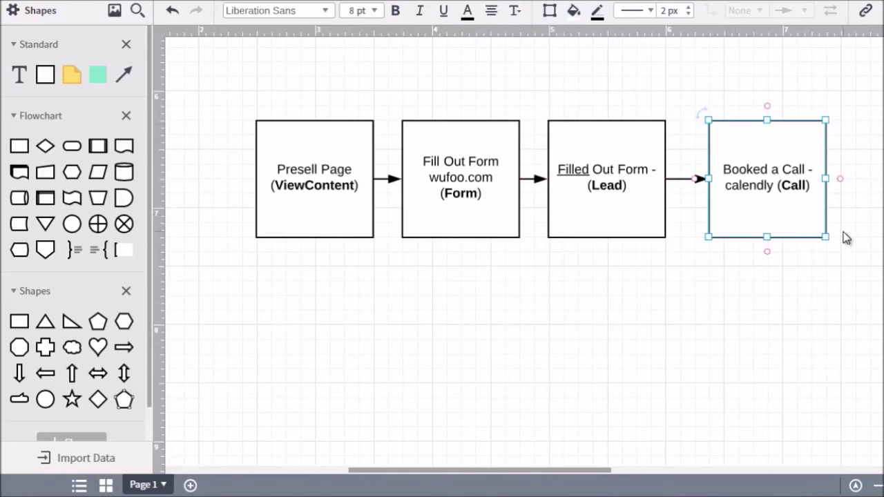
pyautogui.click(874, 199)
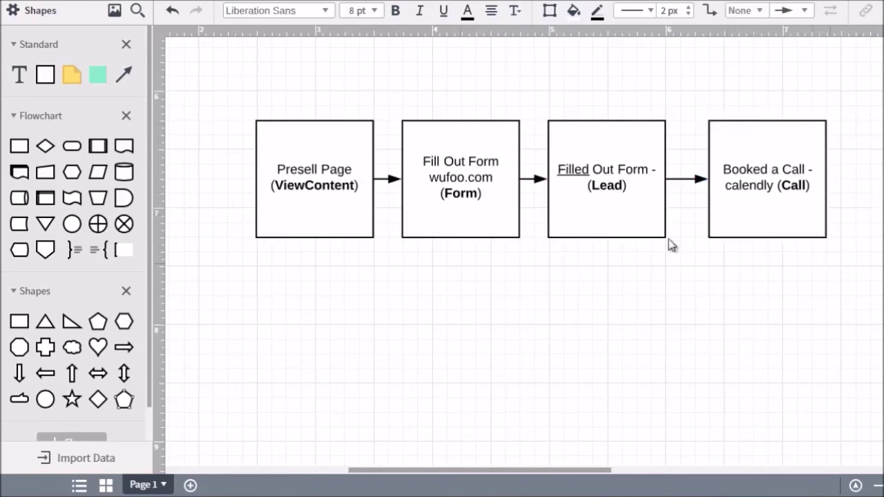
pyautogui.click(314, 169)
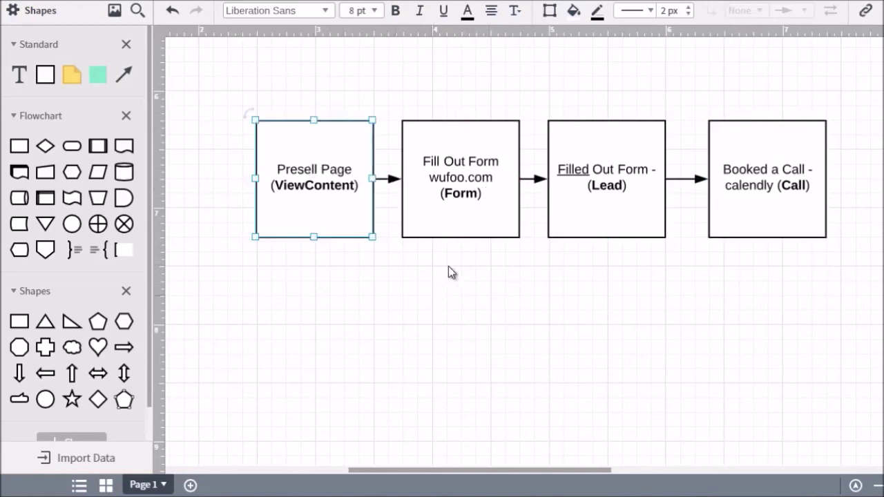
pyautogui.click(466, 201)
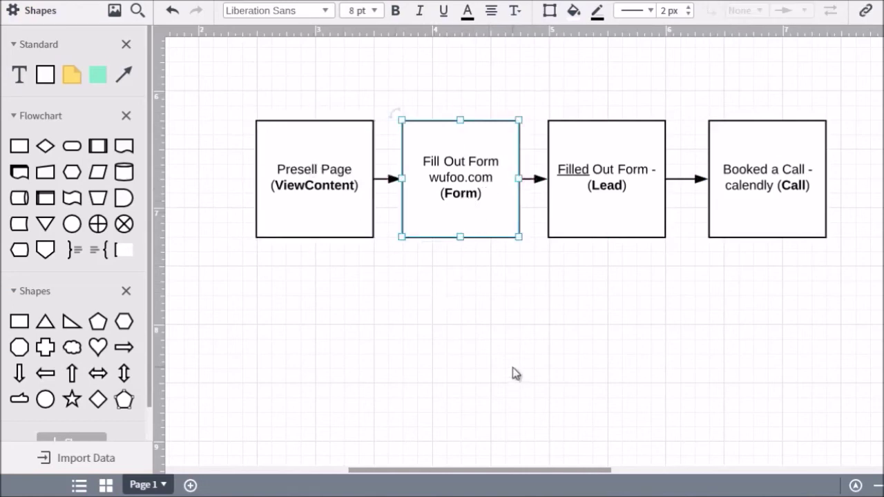
# Step: Select the Presell Page, Fill Out Form and Filled Out Form boxes with their arrows, leaving out the Booked a Call box
pyautogui.moveTo(205, 73); pyautogui.dragTo(655, 273)
pyautogui.click(223, 77)
pyautogui.moveTo(223, 77); pyautogui.dragTo(874, 338)
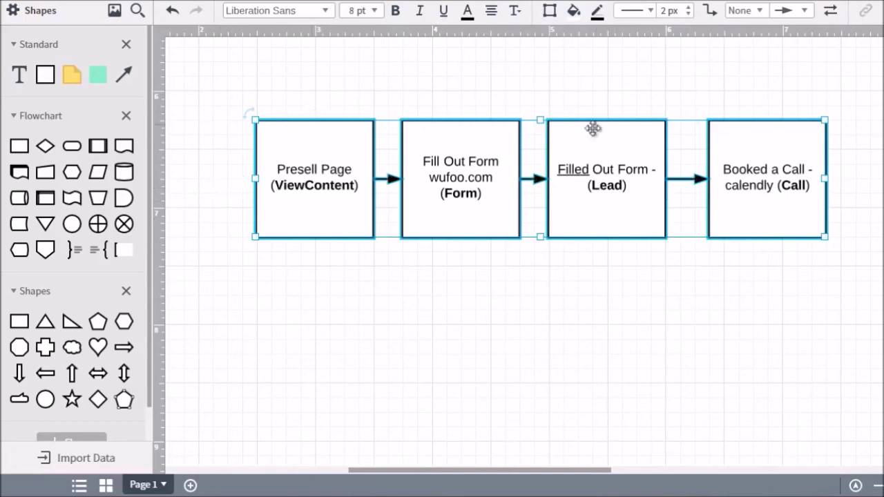
pyautogui.click(216, 96)
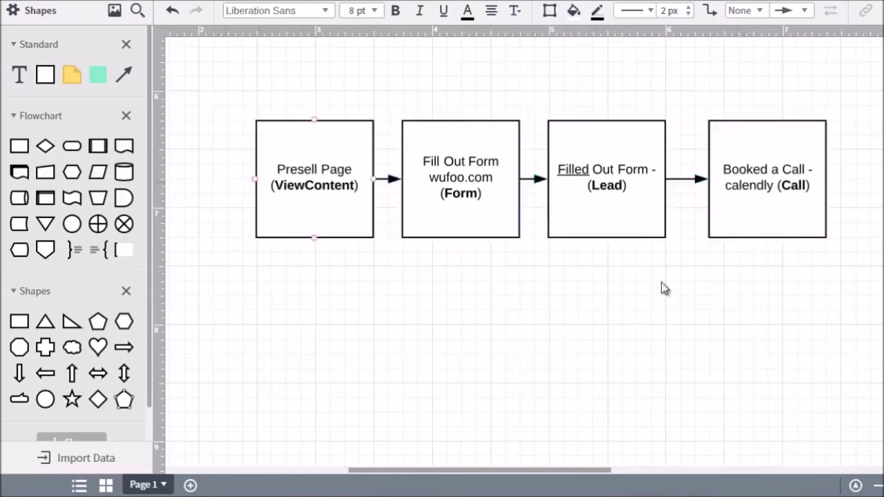
pyautogui.moveTo(867, 76); pyautogui.dragTo(700, 310)
pyautogui.moveTo(203, 90); pyautogui.dragTo(694, 310)
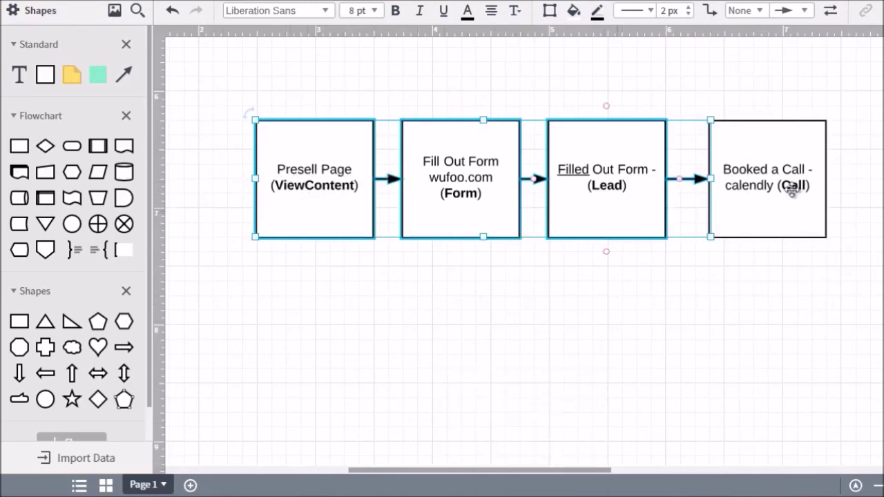
# Step: Switch to the Notepad file of Facebook Pixel codes, look through it and highlight the ViewContent event name
pyautogui.click(514, 442)
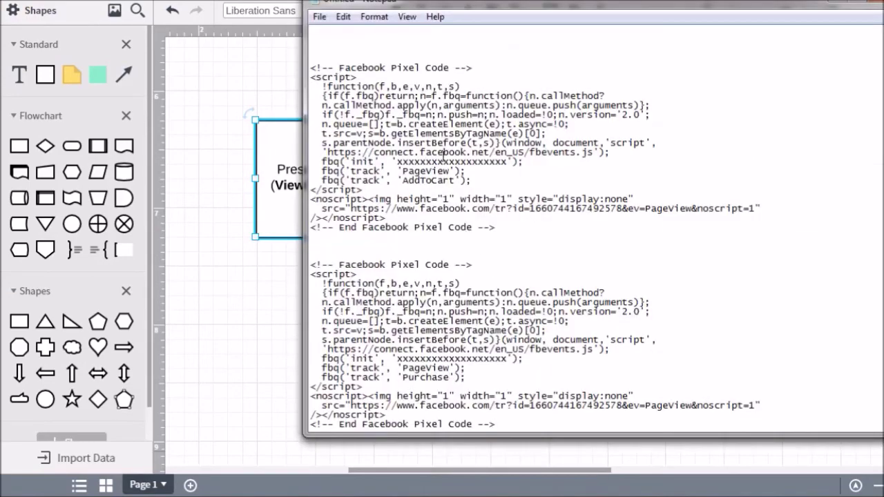
pyautogui.scroll(-3, 442, 153)
pyautogui.scroll(1, 421, 132)
pyautogui.scroll(-3, 433, 197)
pyautogui.scroll(3, 441, 132)
pyautogui.moveTo(449, 133); pyautogui.dragTo(467, 143)
pyautogui.click(404, 143)
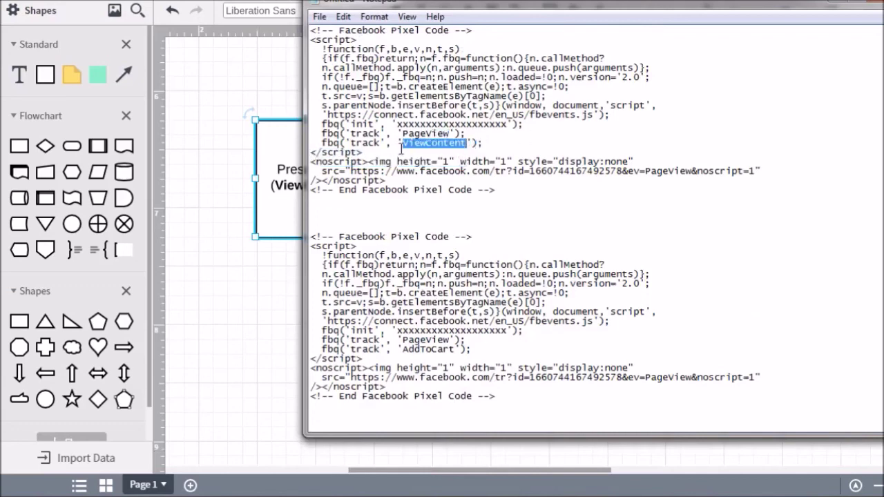
pyautogui.click(183, 205)
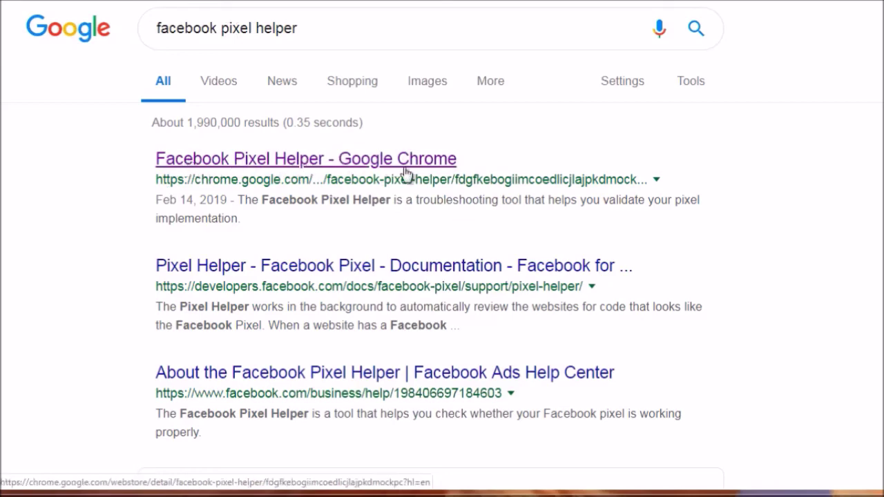
# Step: Open the Facebook Pixel Helper extension's Chrome Web Store page from the search results and look through its overview
pyautogui.click(339, 154)
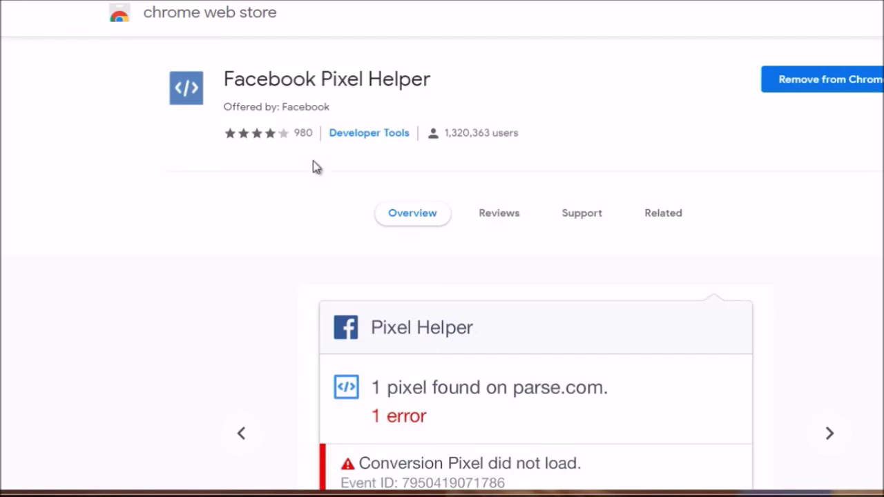
pyautogui.scroll(-2, 298, 207)
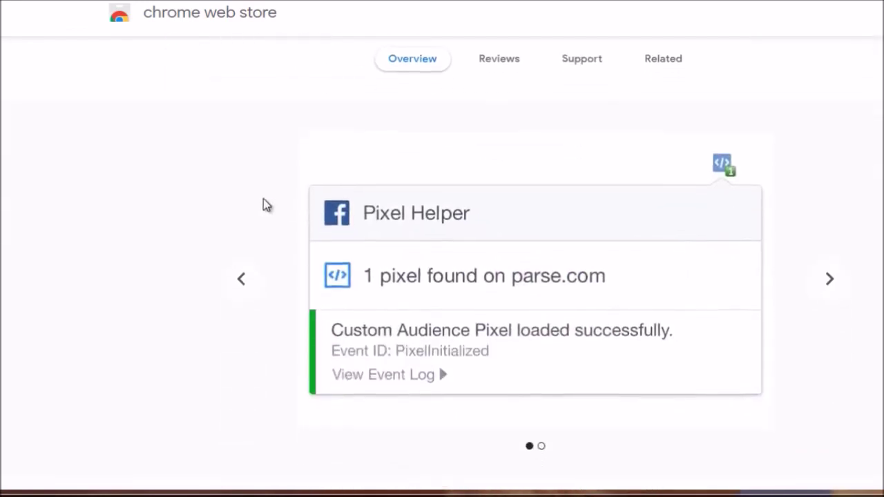
pyautogui.scroll(-1, 265, 203)
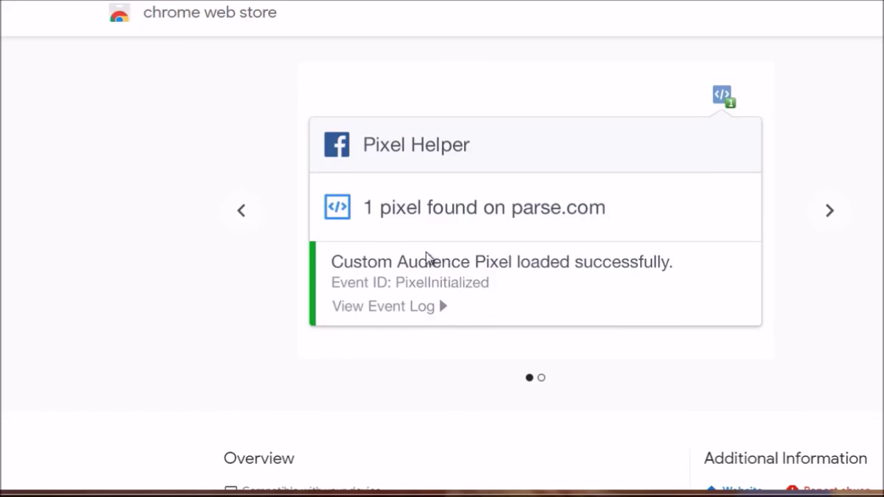
pyautogui.scroll(-4, 428, 258)
pyautogui.scroll(7, 428, 258)
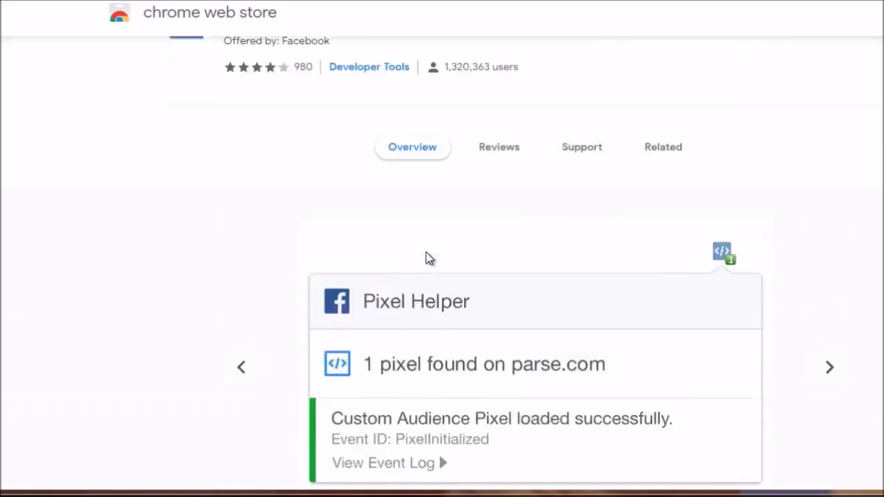
pyautogui.scroll(1, 426, 258)
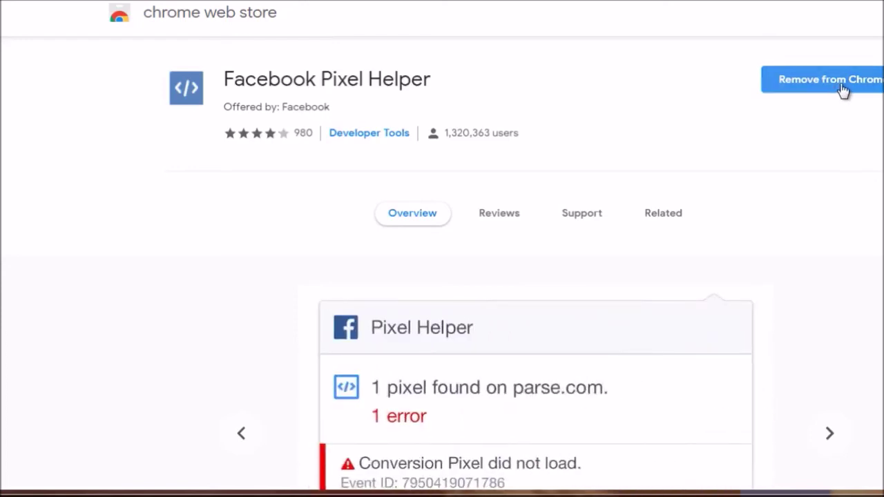
pyautogui.click(810, 72)
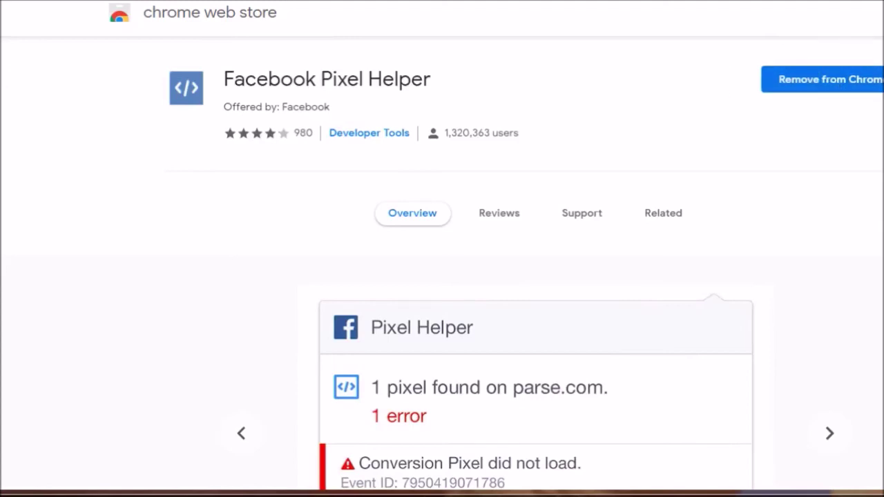